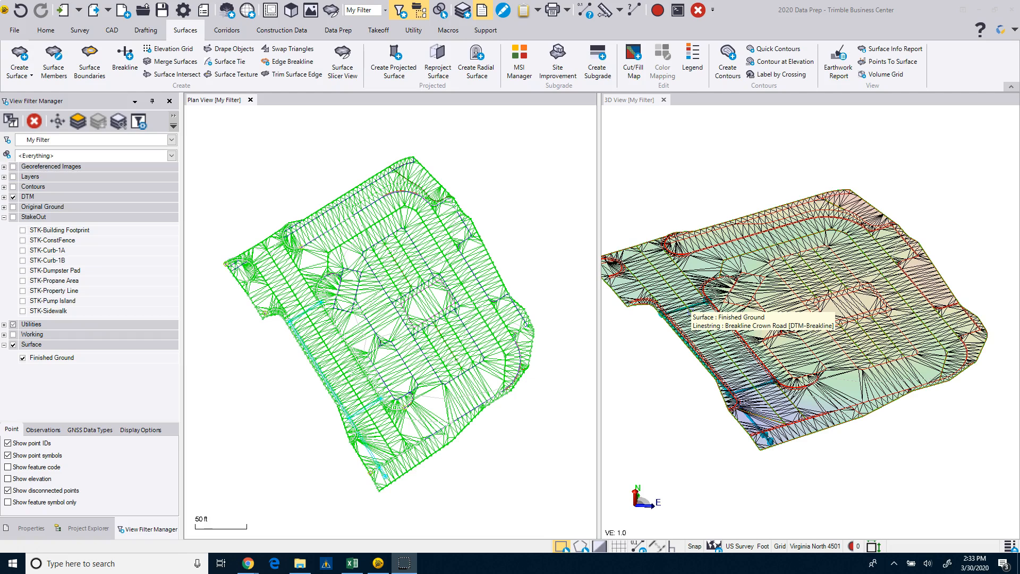
Start adding a surface texture named Asphalt Road to the Finished Ground surface.
click(643, 316)
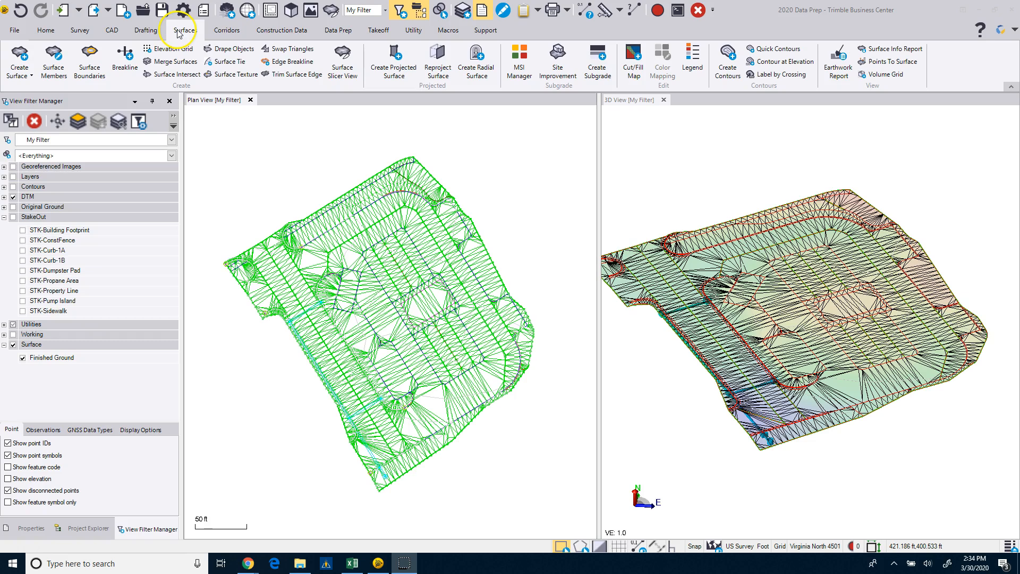
click(242, 78)
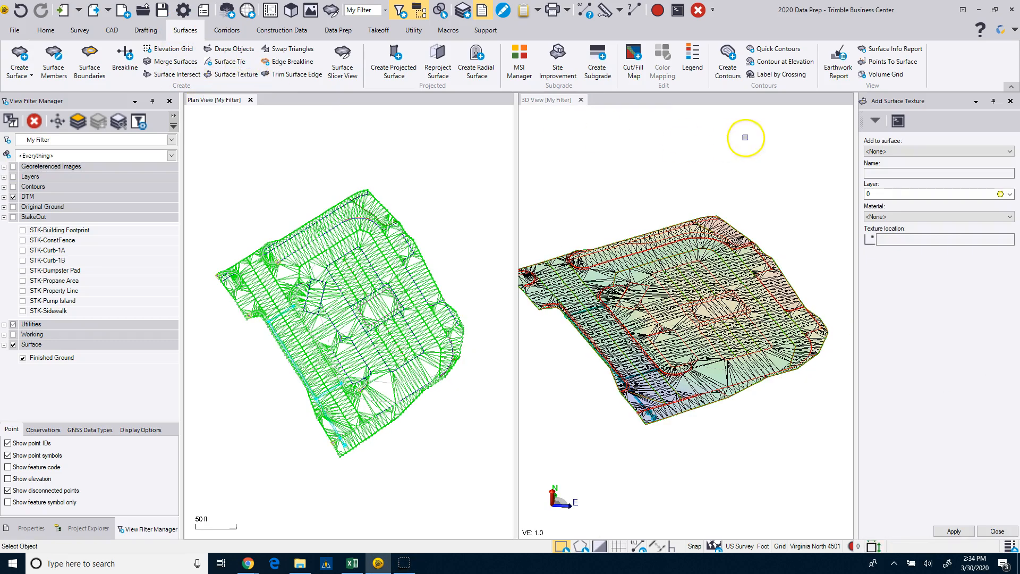
click(923, 152)
click(910, 168)
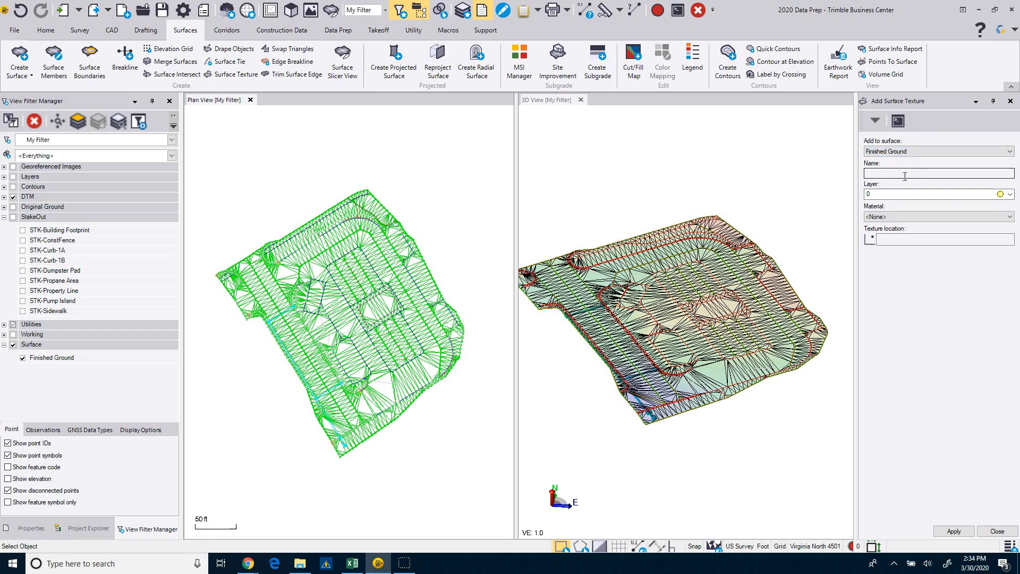
click(903, 174)
text(Asphalt Road)
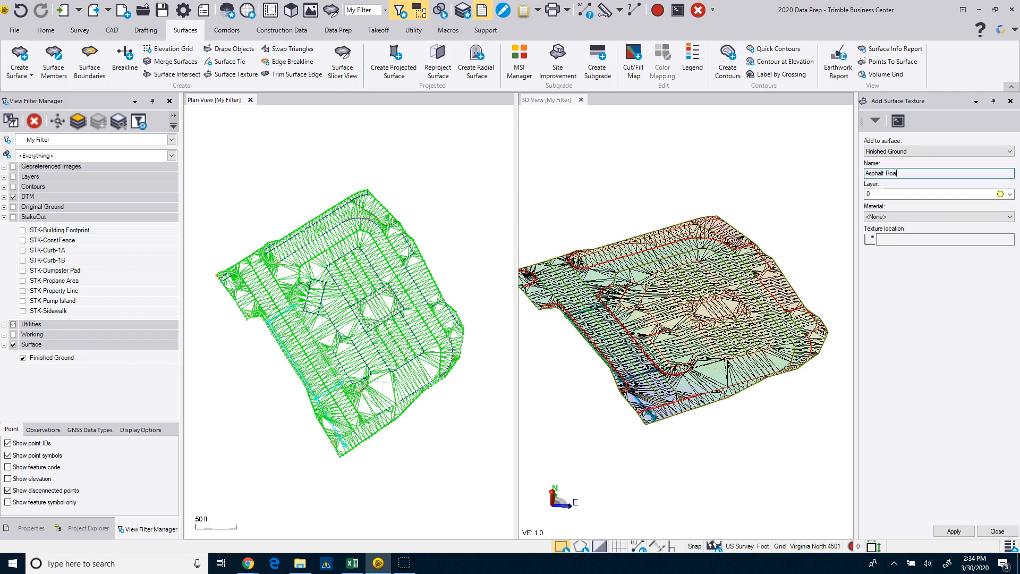
Create a new layer named SUF-Texture for the surface texture and mark it as protected.
click(898, 195)
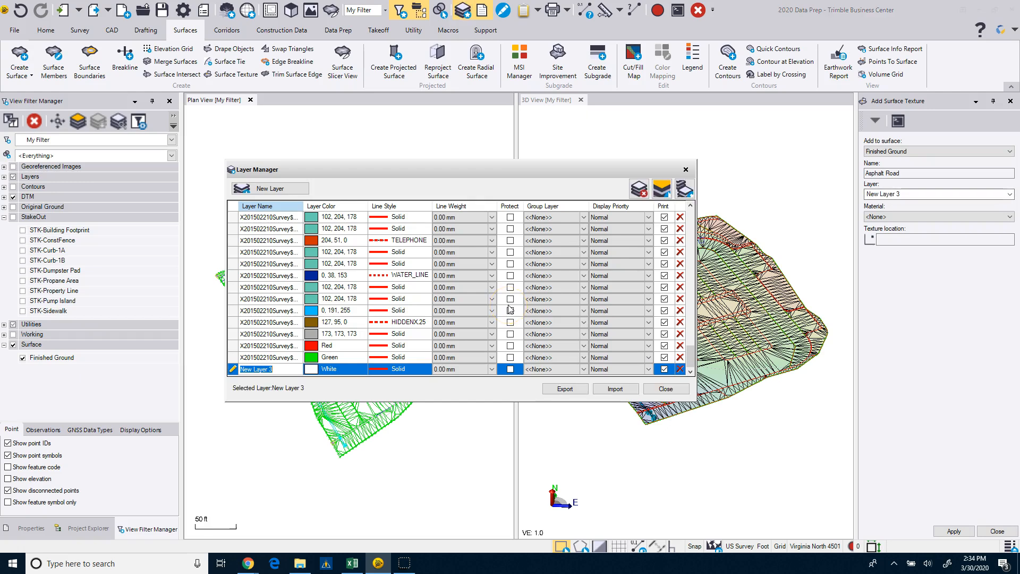
text(SUF-Texture)
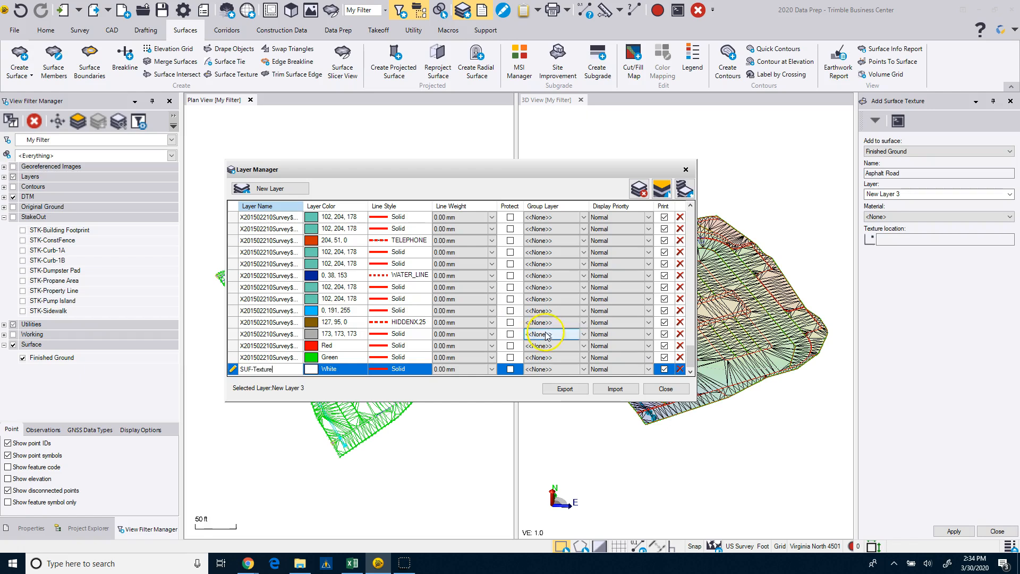
click(512, 370)
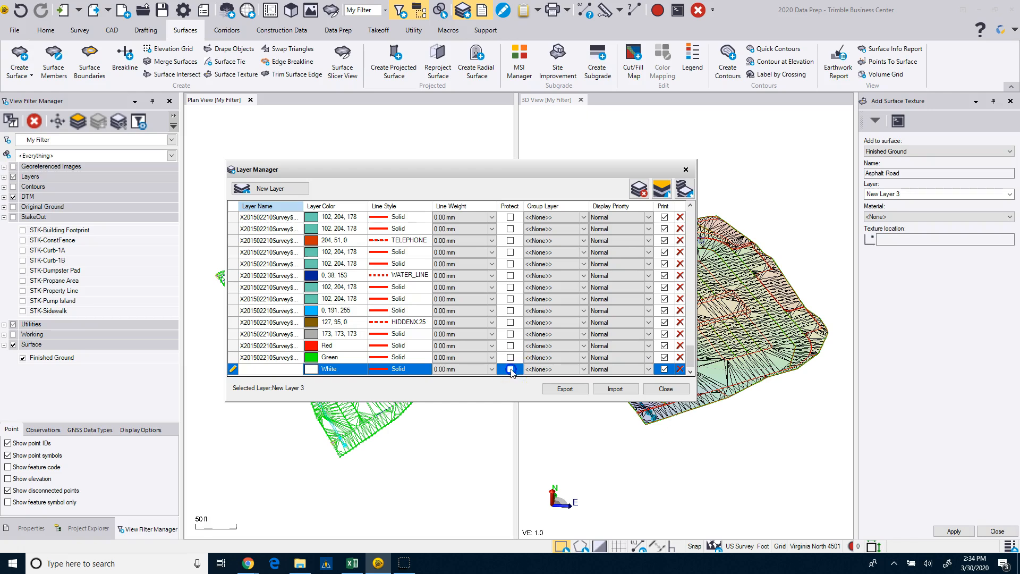
Assign the SUF-Texture layer to a new layer group named Surface Texture.
click(583, 368)
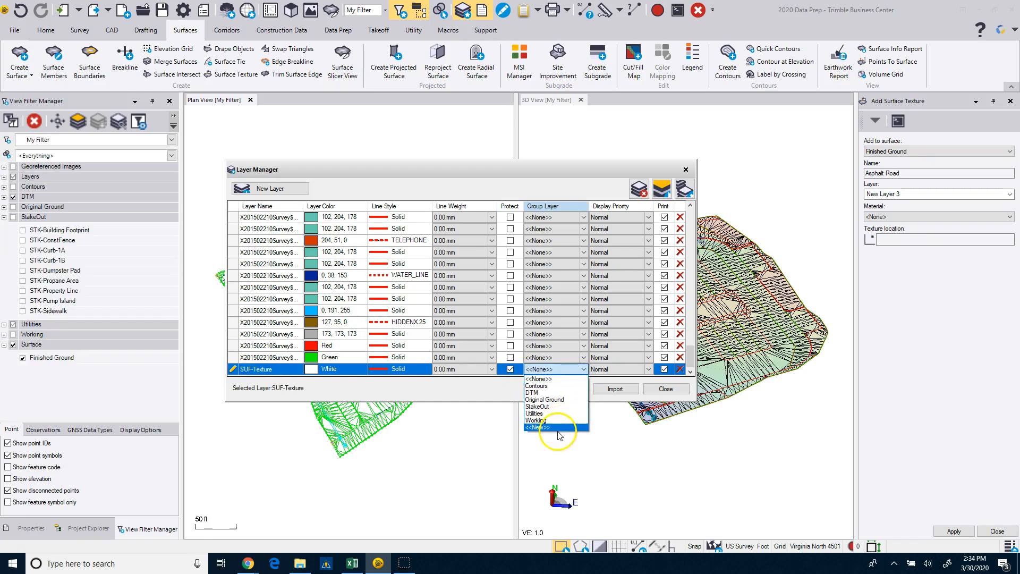
click(540, 428)
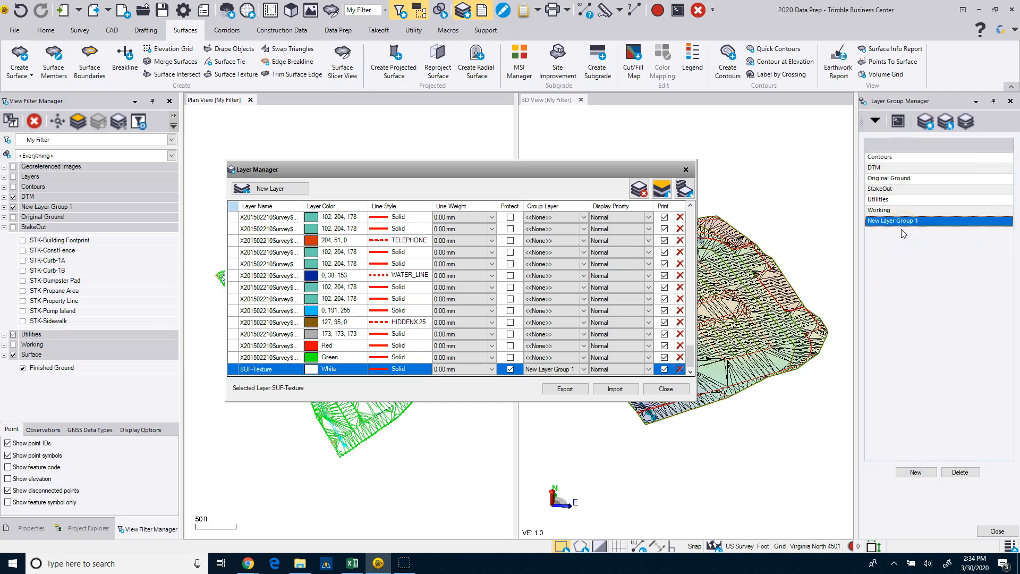
click(905, 221)
text(Surface Texture)
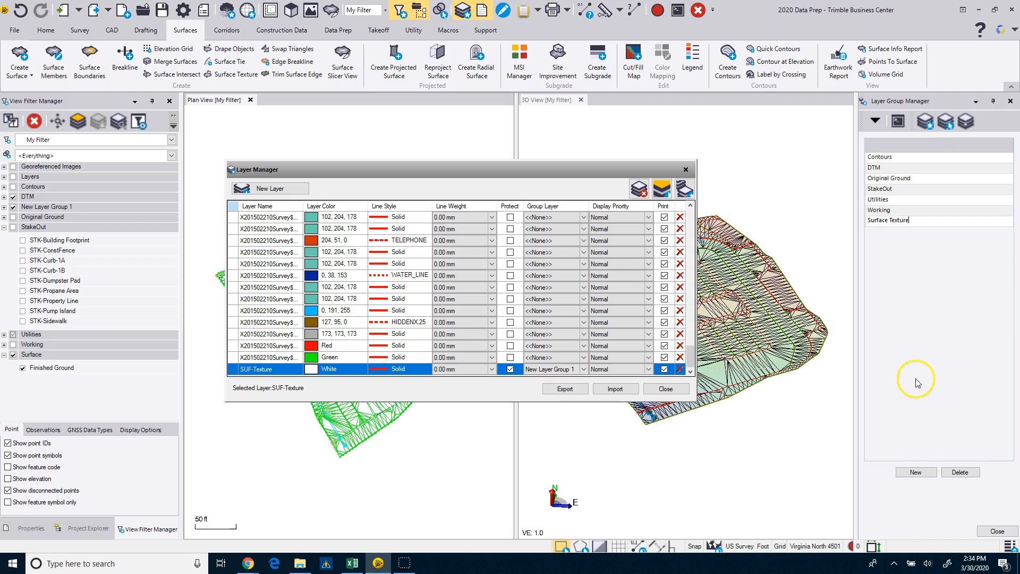
click(992, 533)
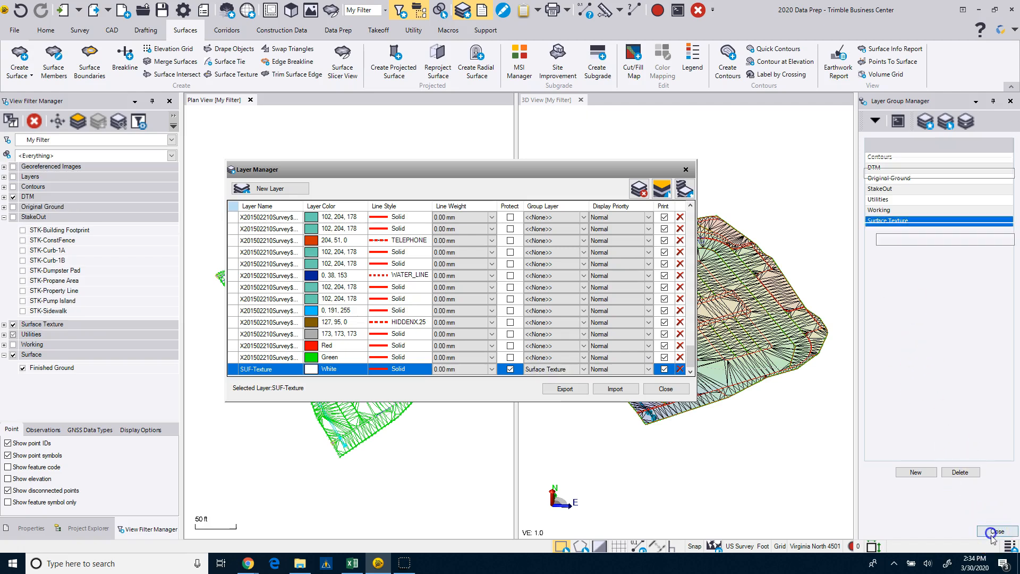
click(665, 390)
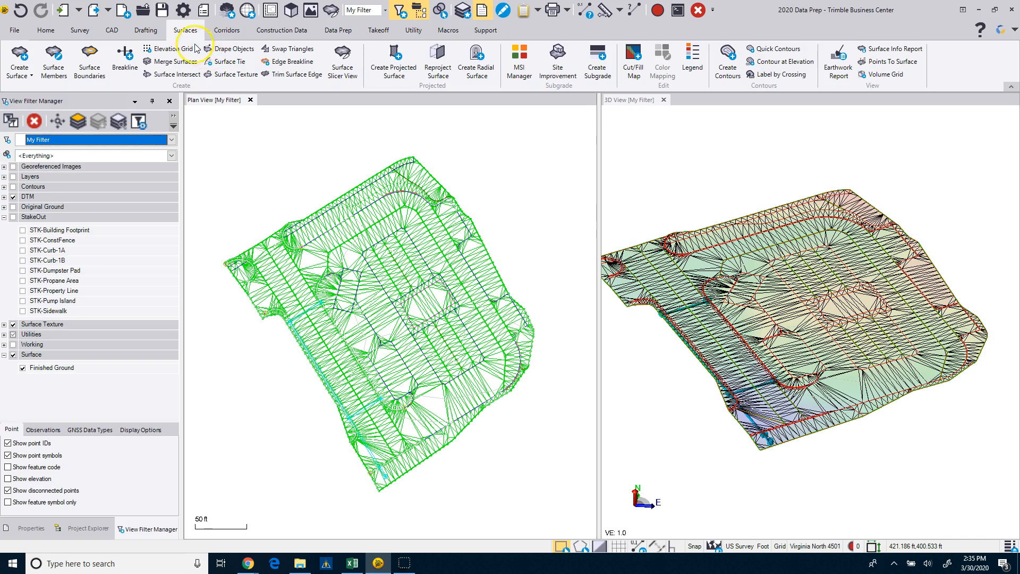
Start adding a surface texture to Finished Ground, named Asphalt Paving and placed on the SUF-Texture layer.
click(232, 75)
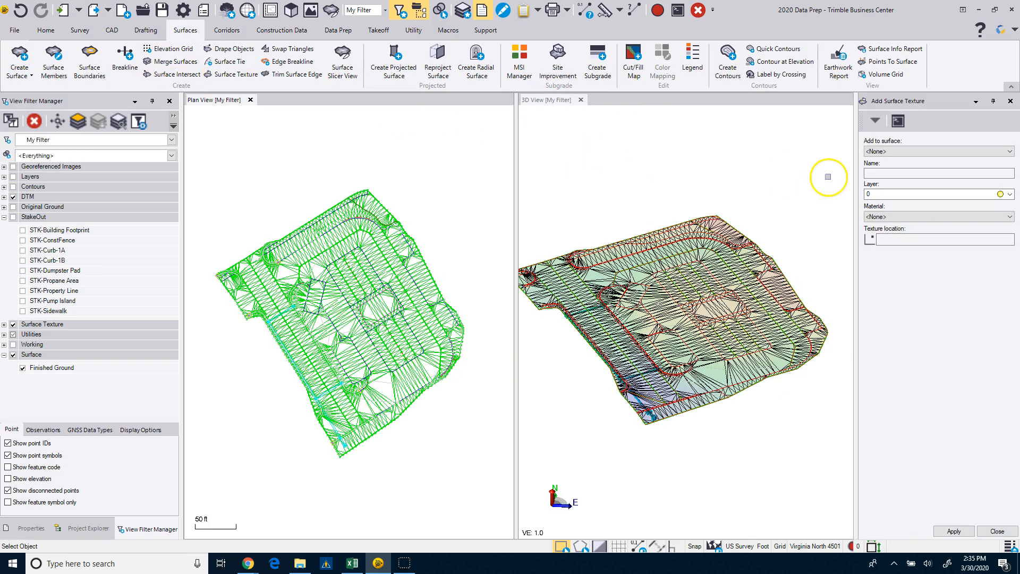
click(892, 152)
click(889, 168)
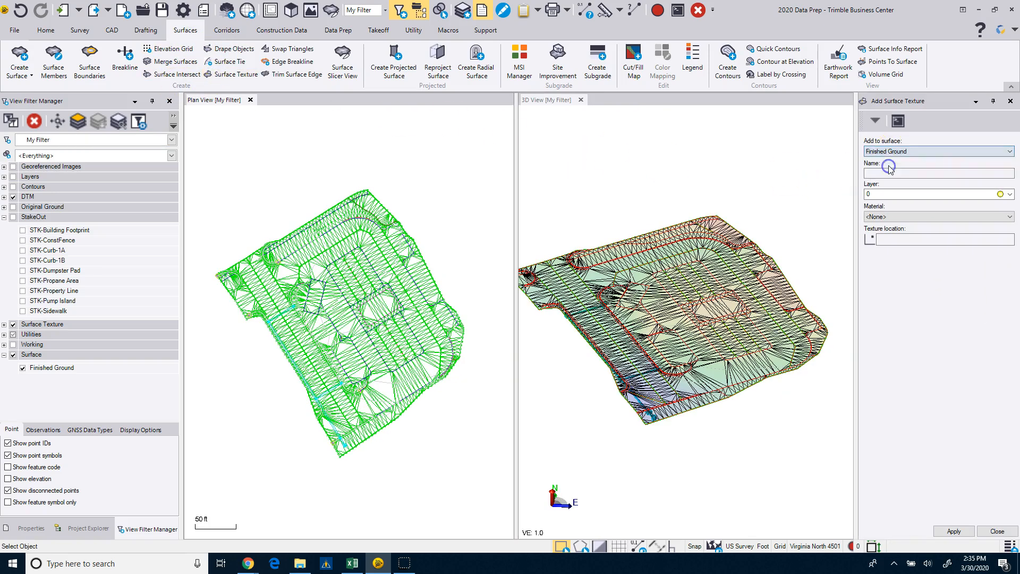
click(960, 172)
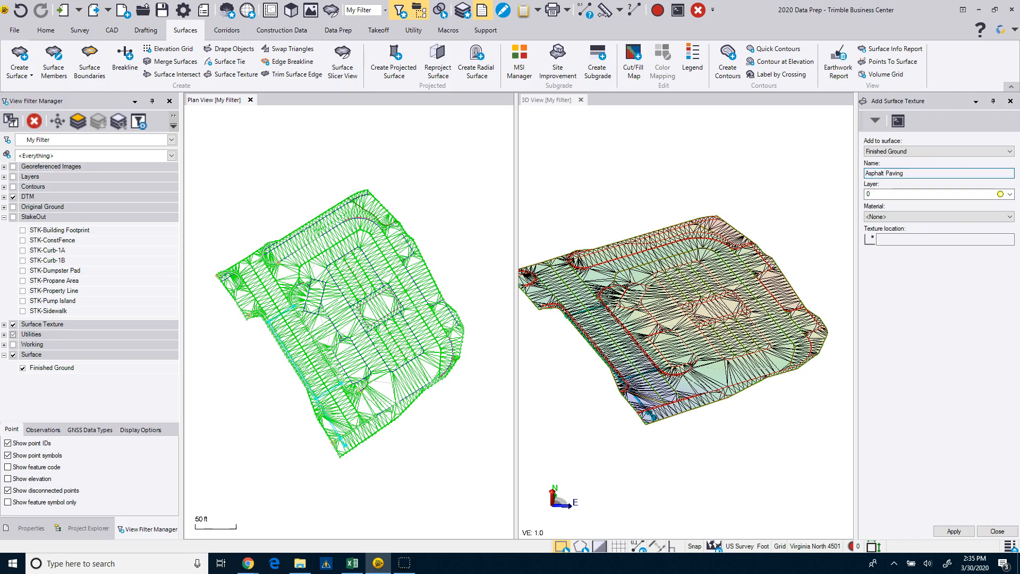
click(1010, 194)
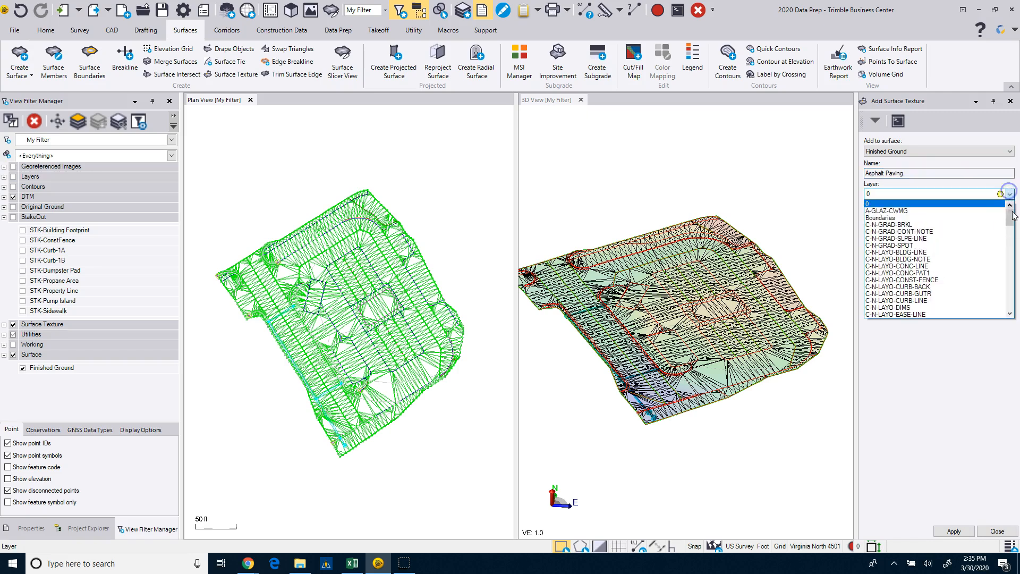
drag(1011, 218, 1006, 270)
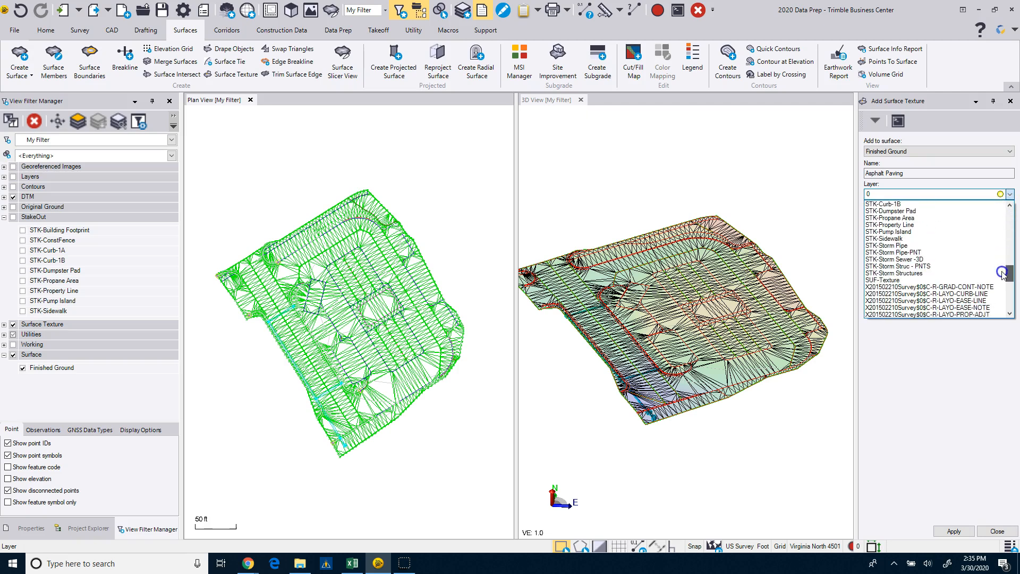
click(902, 280)
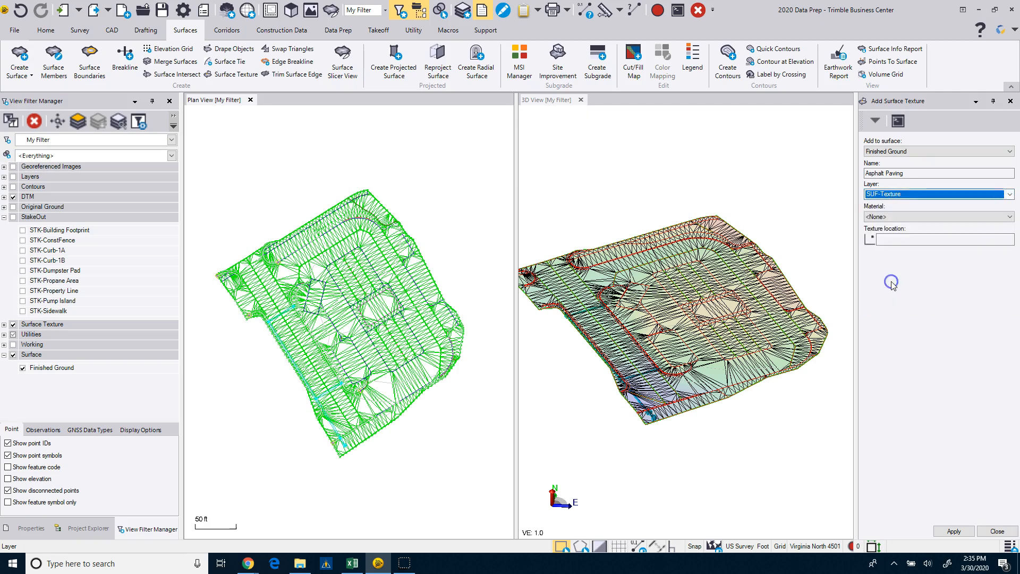
Create a new material category named Paving Textures under the project library's materials for the texture.
click(909, 219)
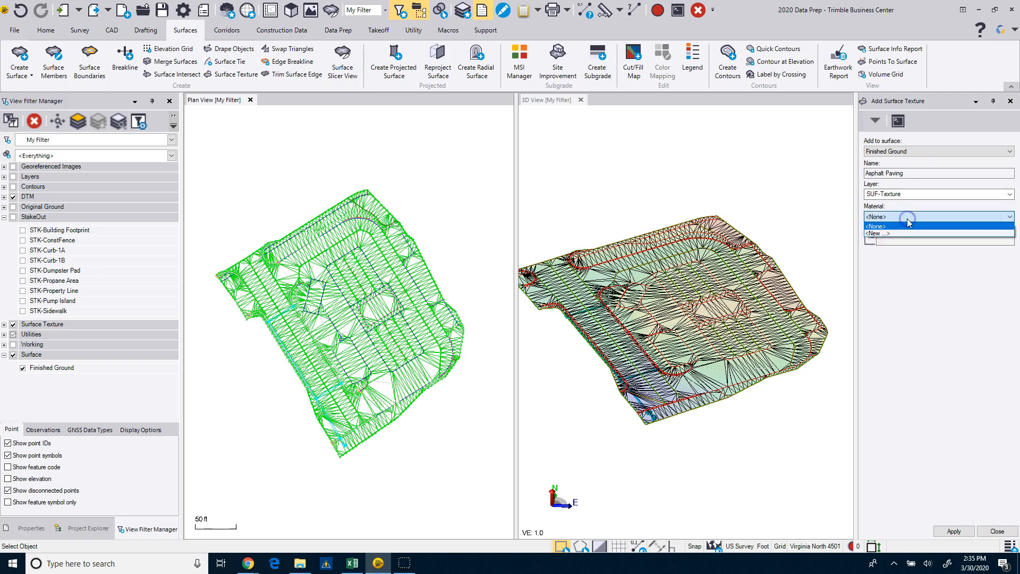
click(877, 234)
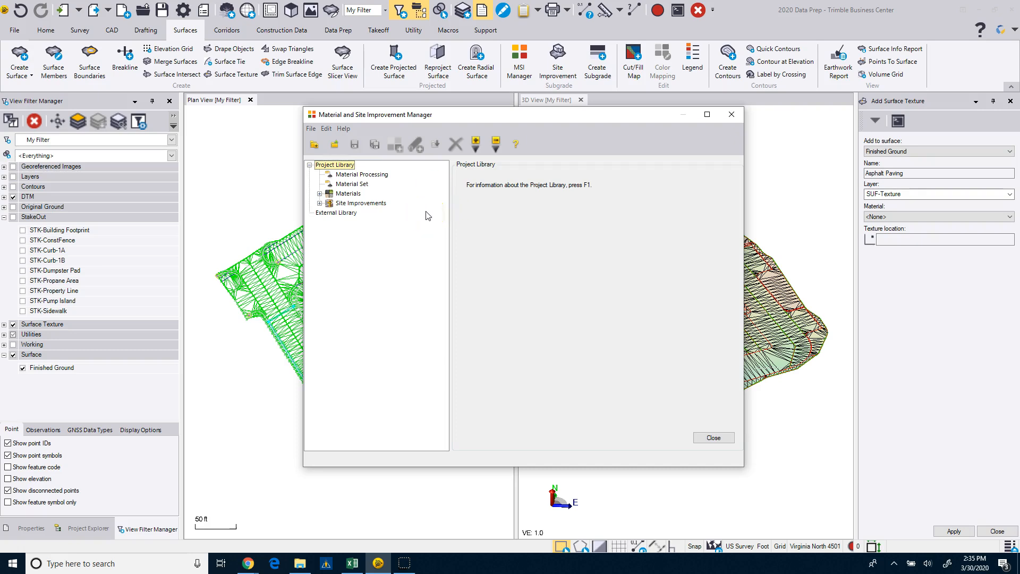
click(319, 203)
click(319, 194)
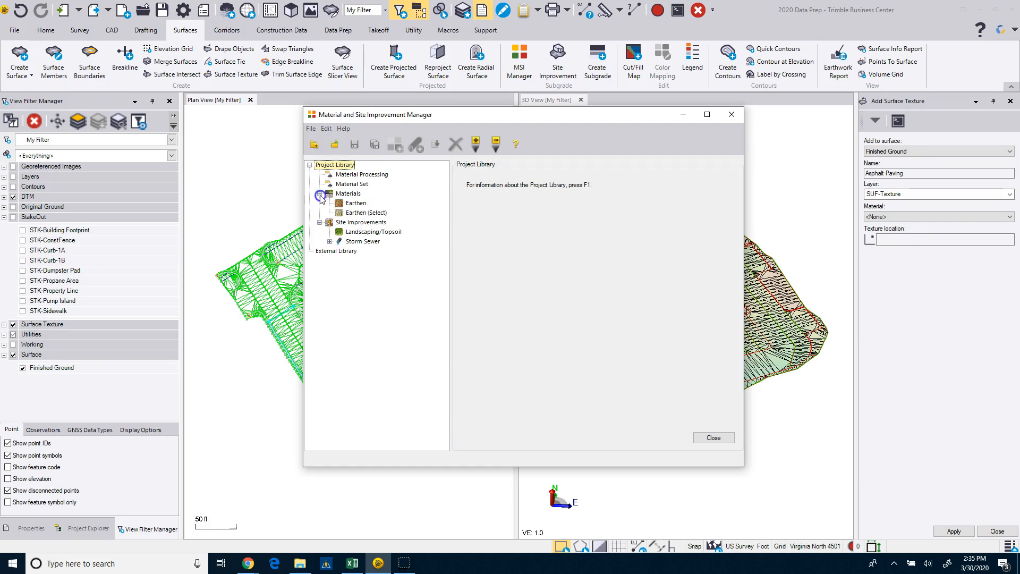
click(349, 194)
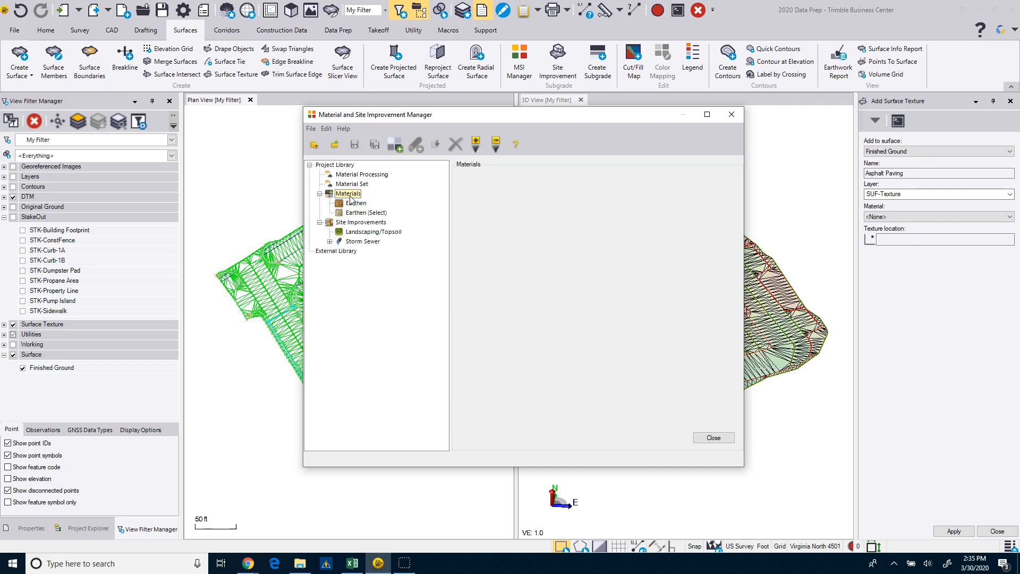
right_click(349, 196)
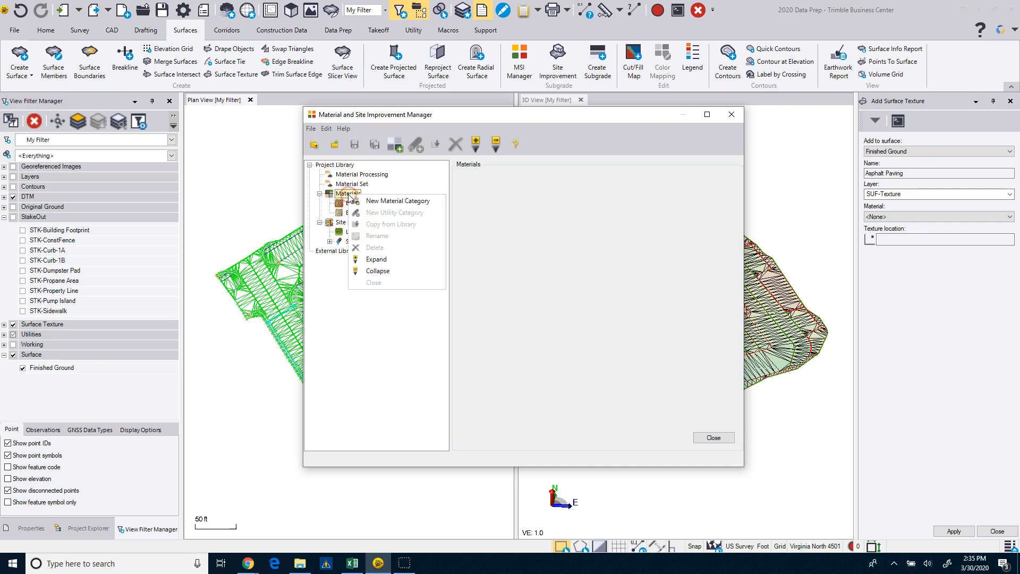
click(378, 202)
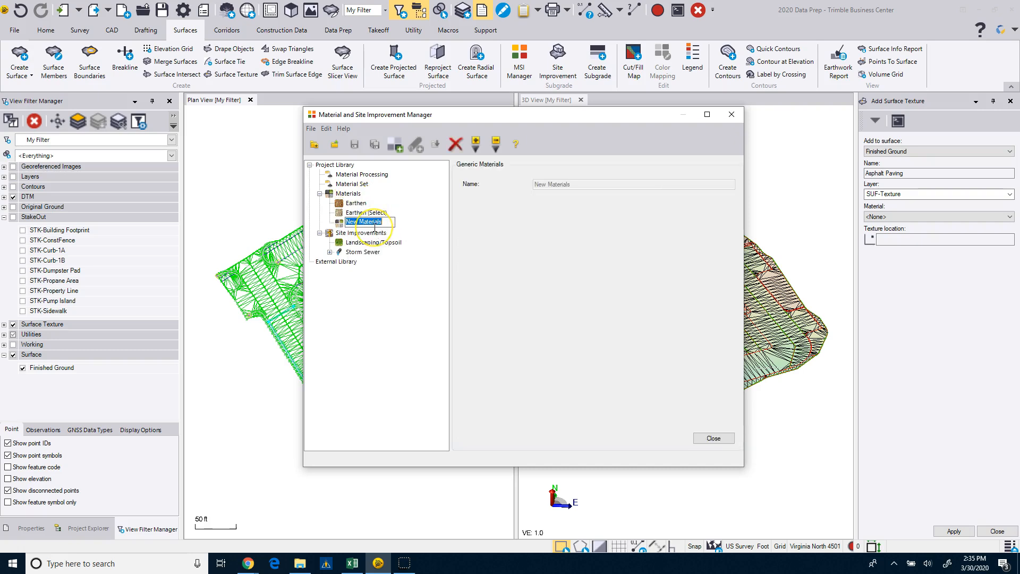
text(Paving Textures)
click(390, 280)
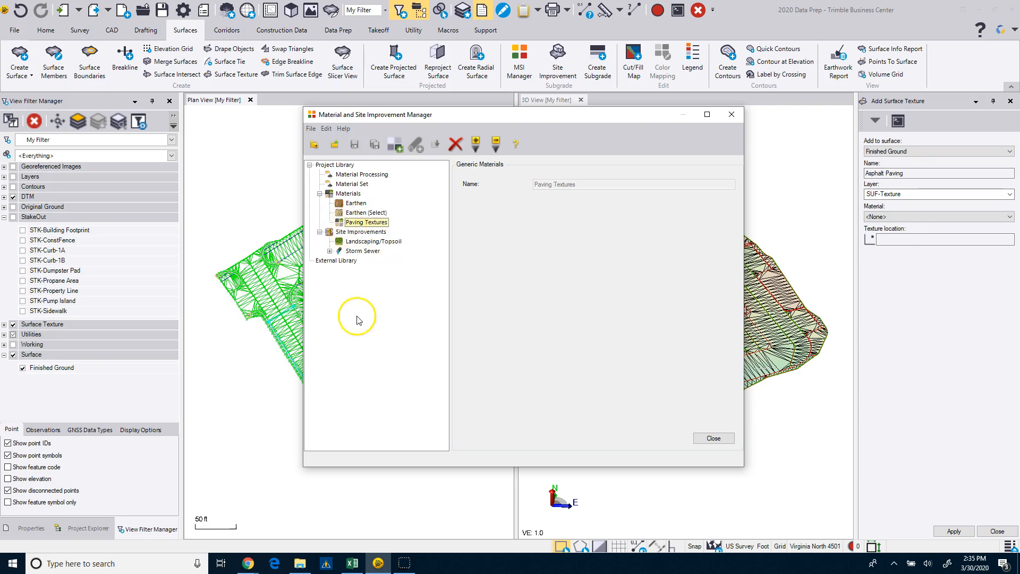
Add a new material to the Paving Textures category, measured by area and reported in square yards.
right_click(367, 224)
click(379, 229)
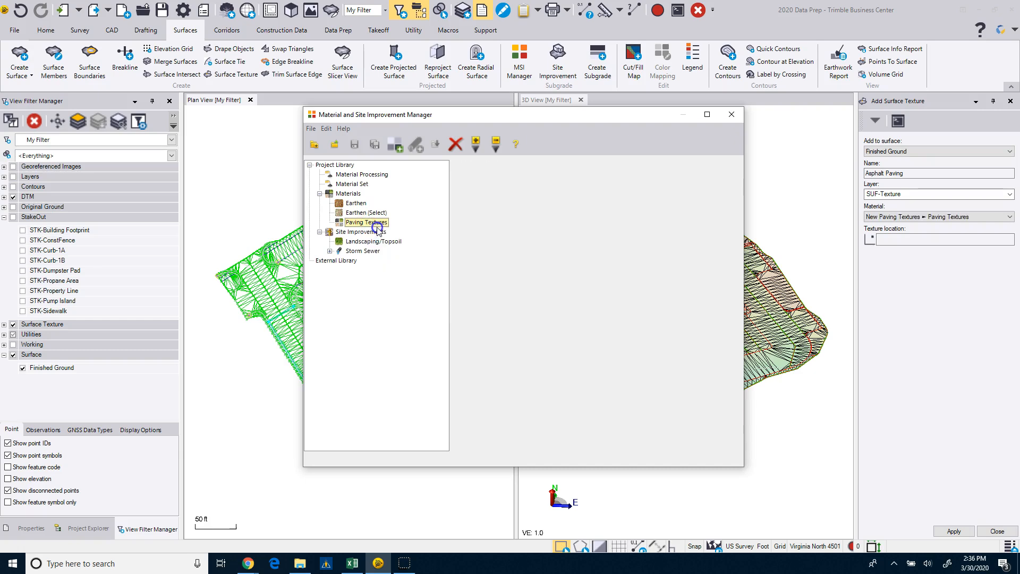
click(583, 212)
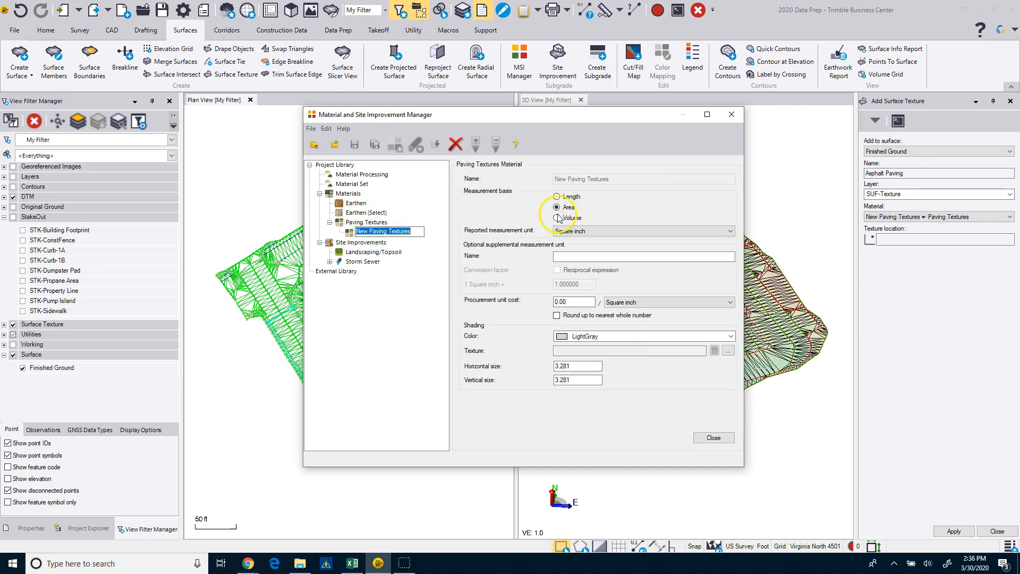
click(588, 231)
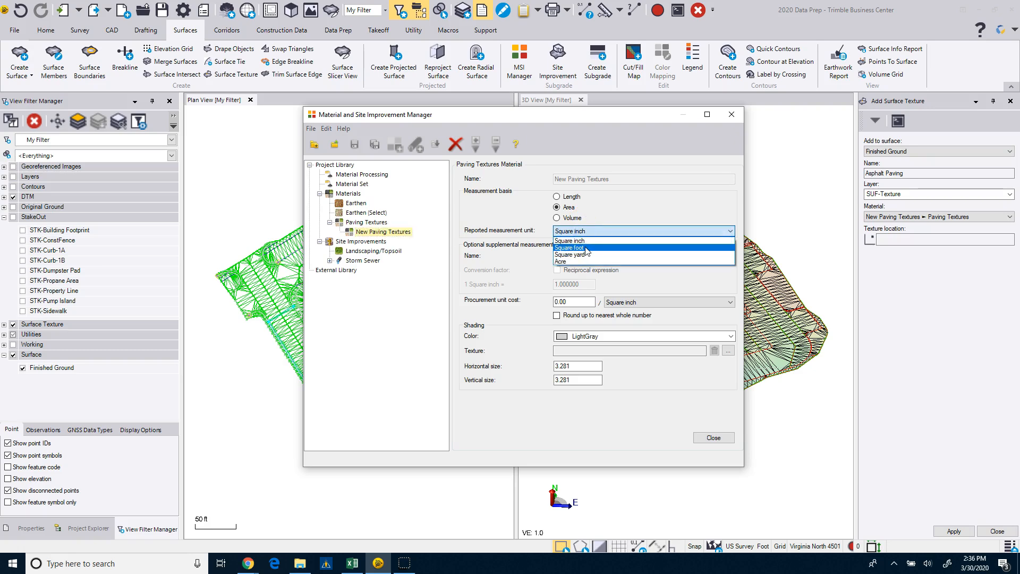
click(573, 255)
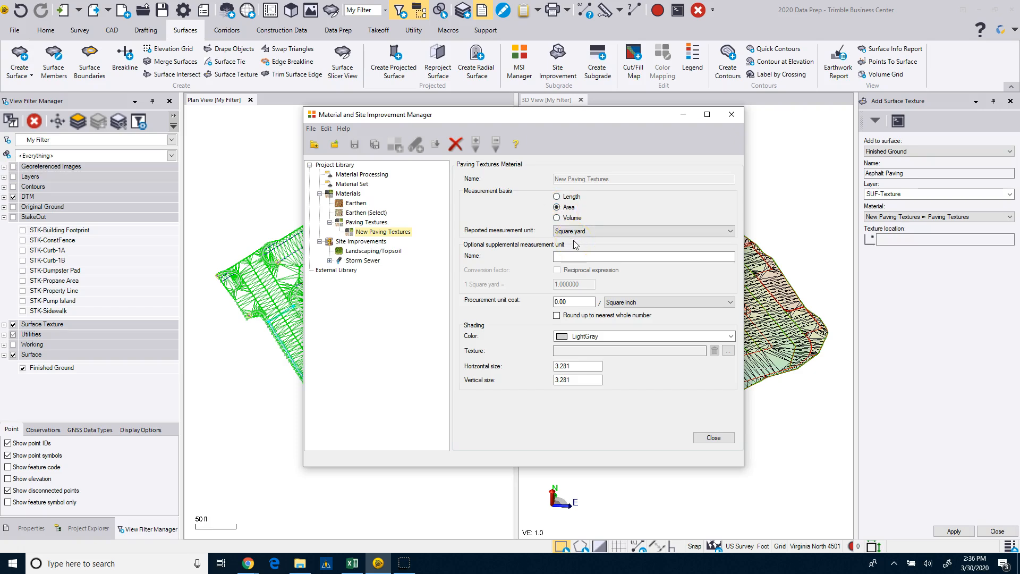
click(605, 258)
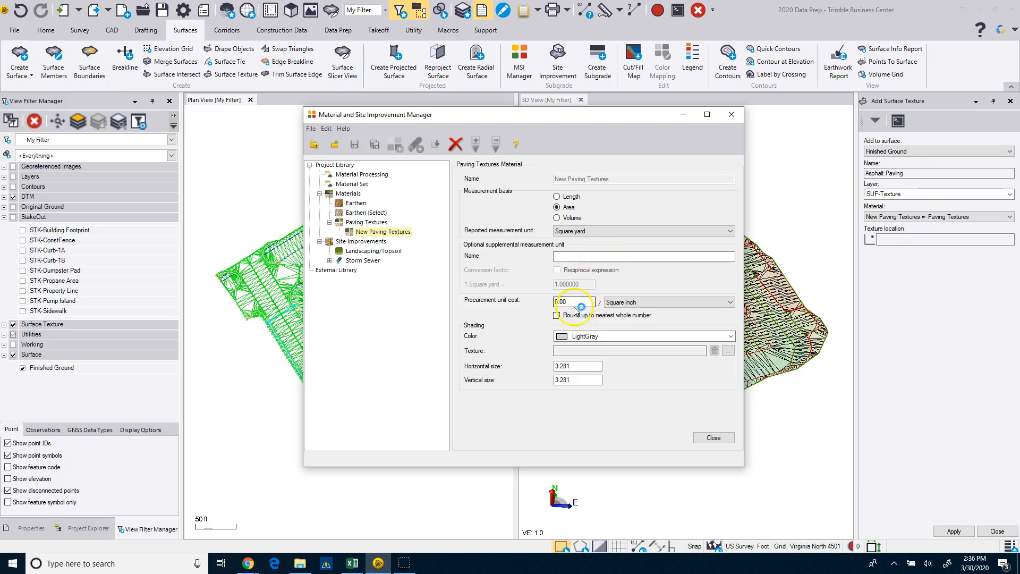
Set the new paving material's shading color to Gray.
click(580, 341)
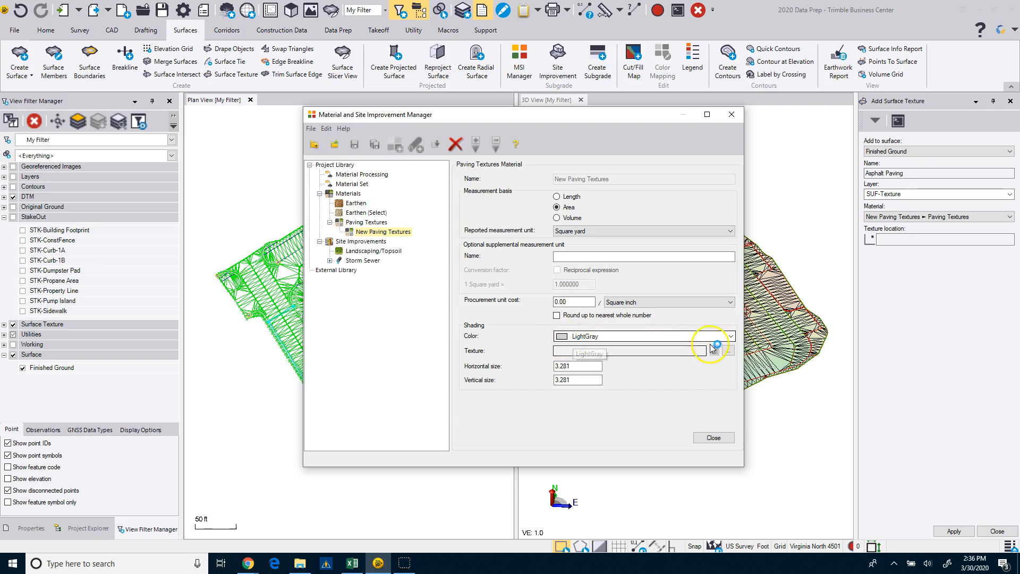
click(730, 336)
drag(730, 385, 738, 365)
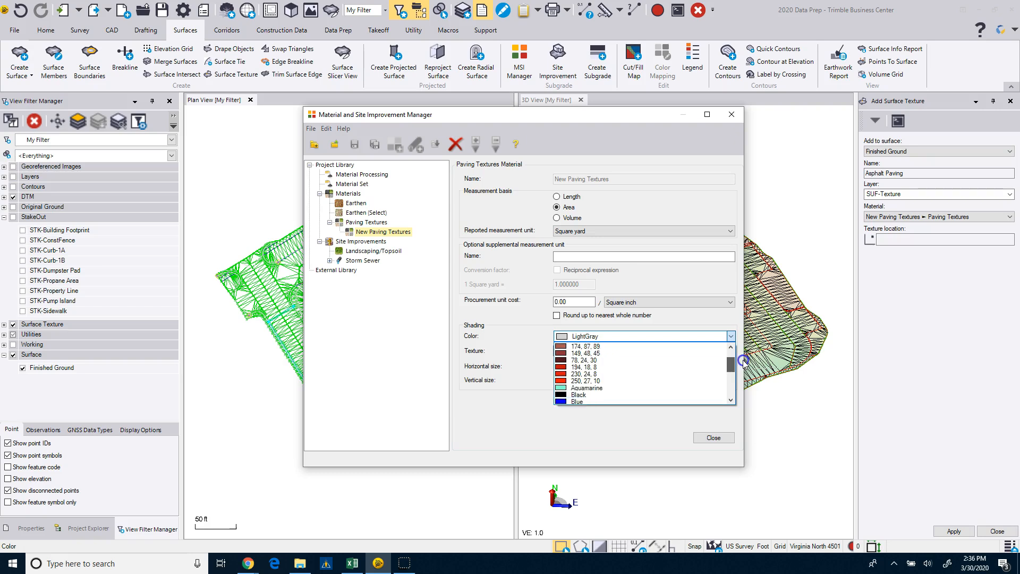
scroll(616, 377, down, 2)
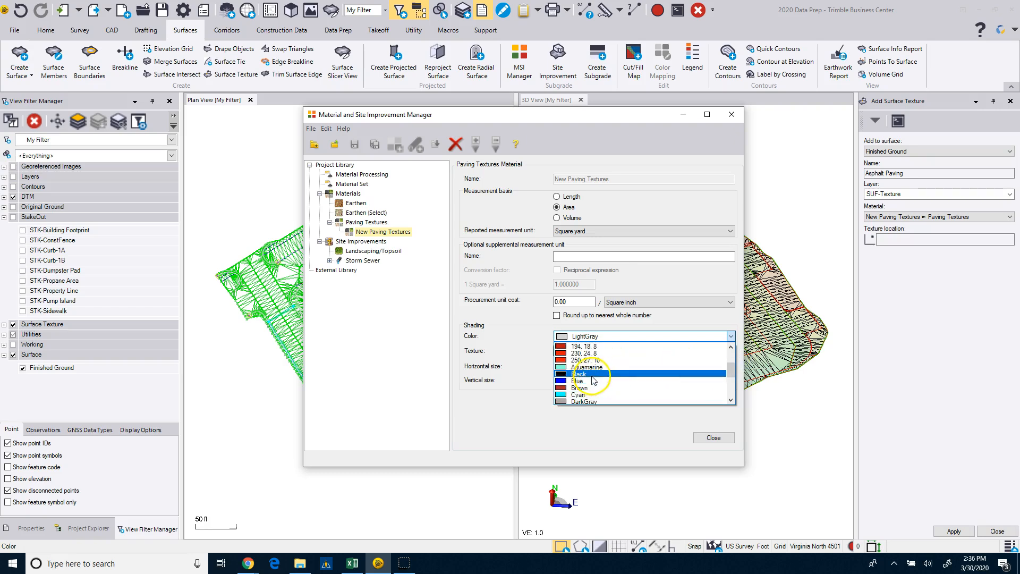
scroll(587, 385, down, 1)
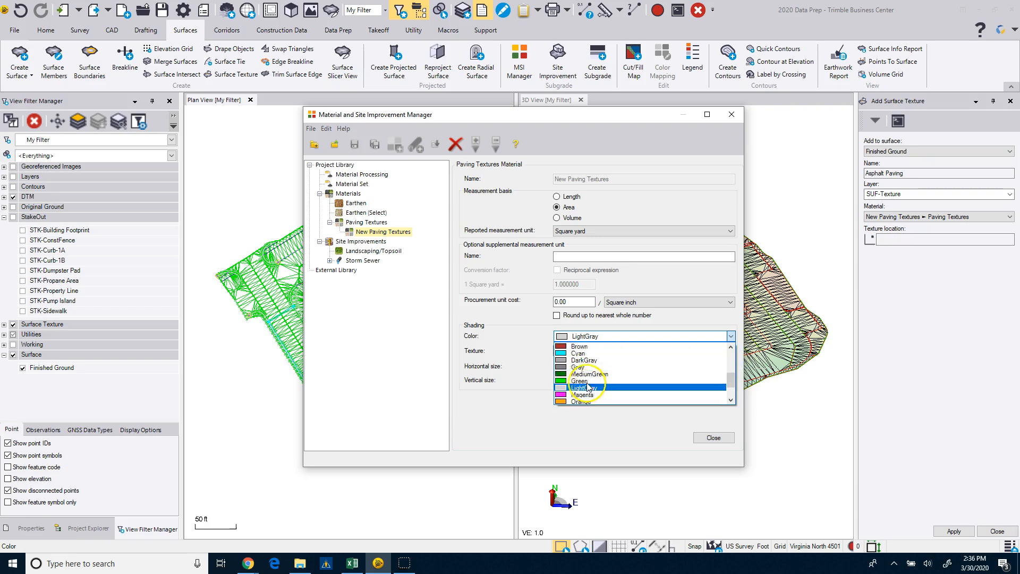
click(567, 367)
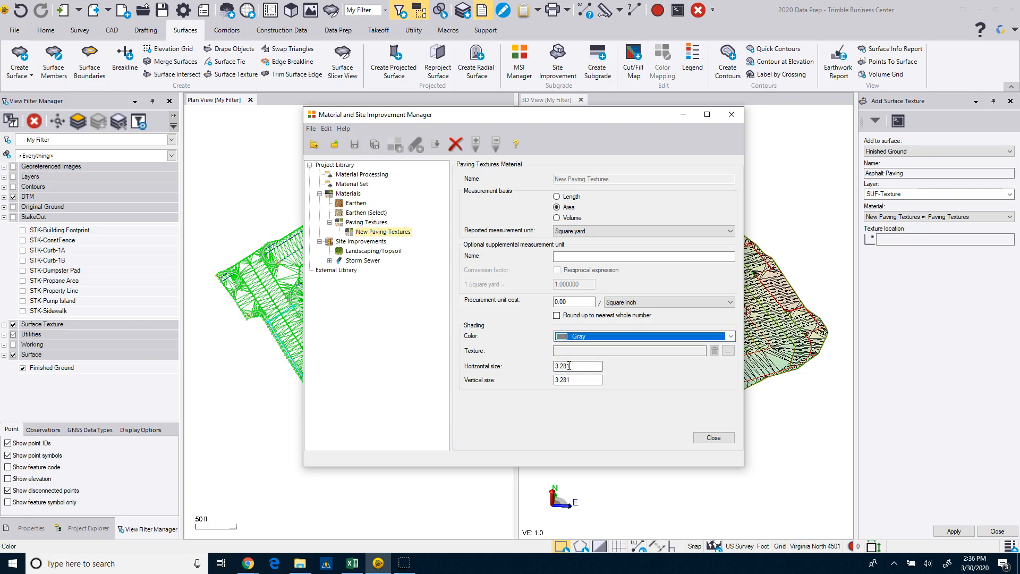
Set the new paving material's horizontal and vertical texture sizes to 1 and start choosing its texture image.
double_click(566, 366)
text(1)
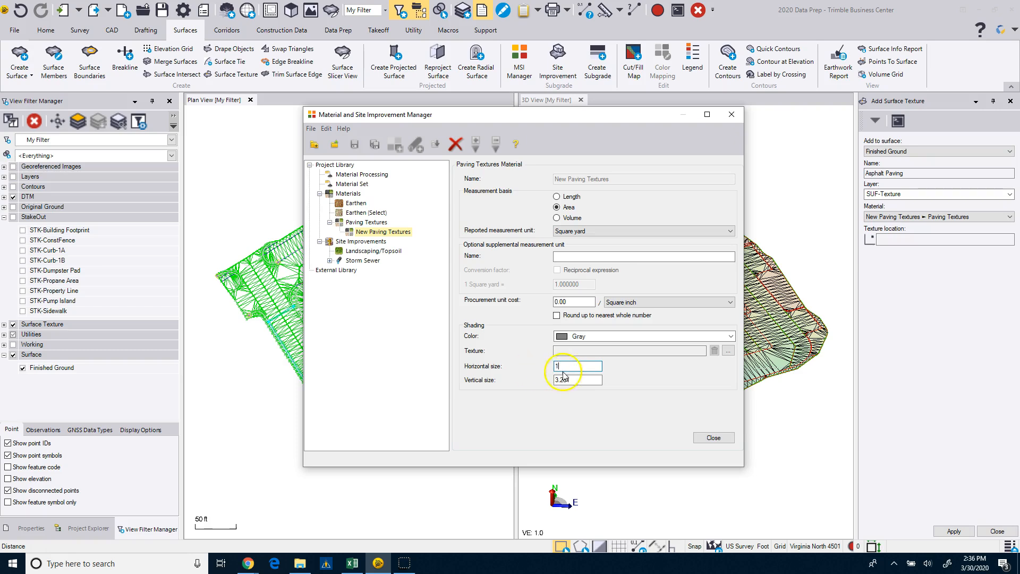
double_click(566, 379)
text(1)
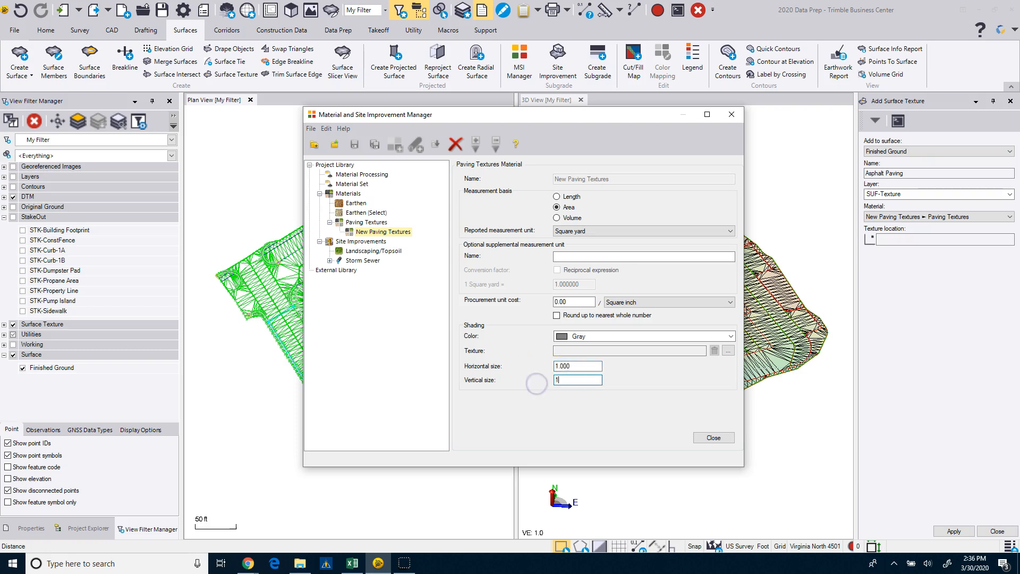
click(594, 351)
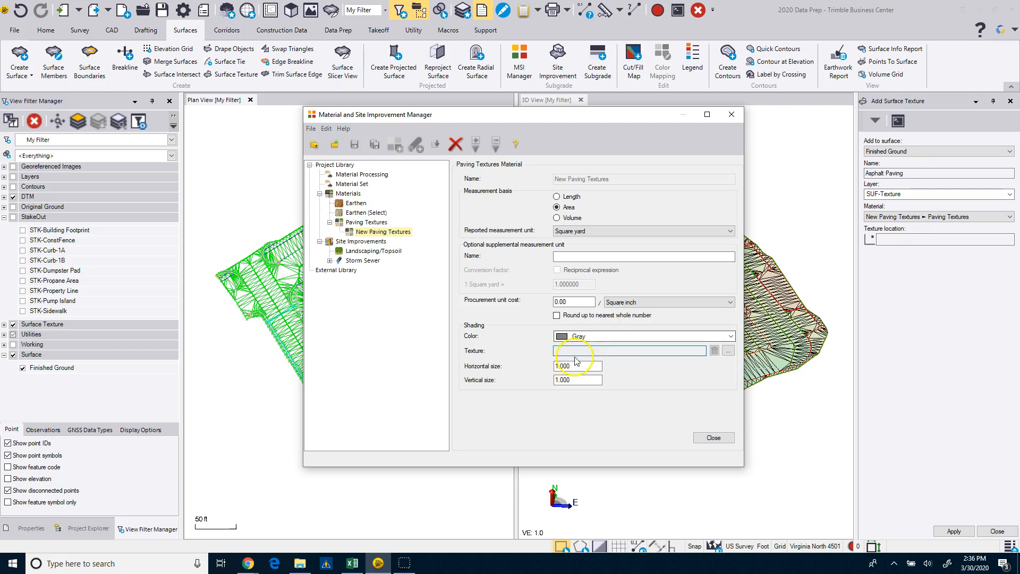
click(728, 351)
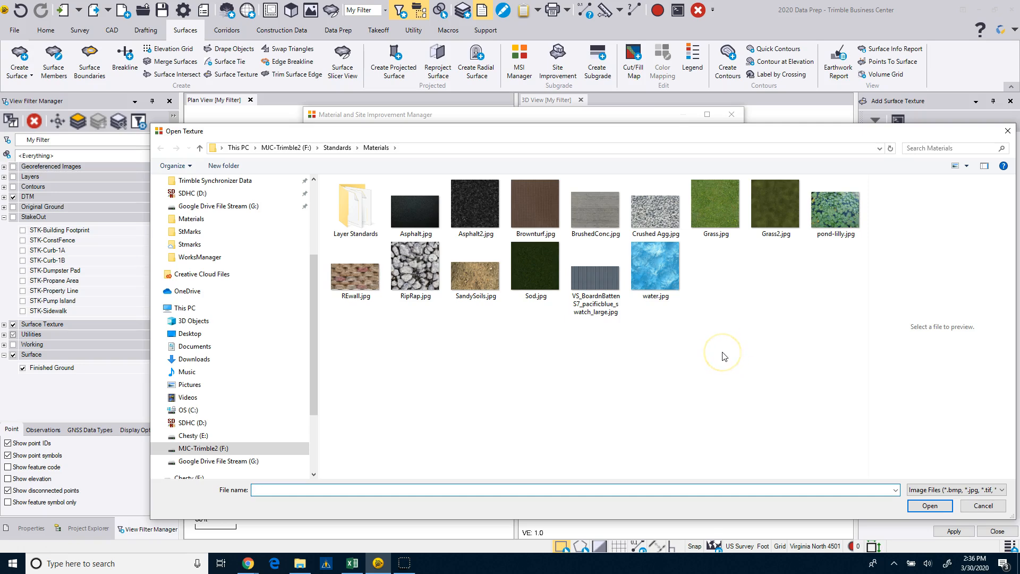
click(712, 369)
Switch to Chrome and search Google Images for Grass Texture.
mouse_move(250, 567)
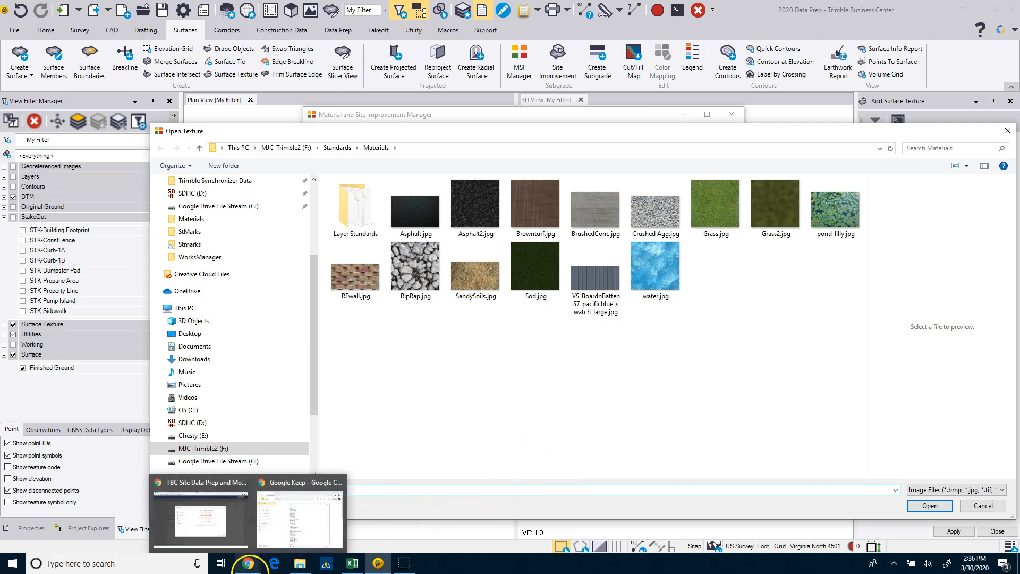
click(254, 567)
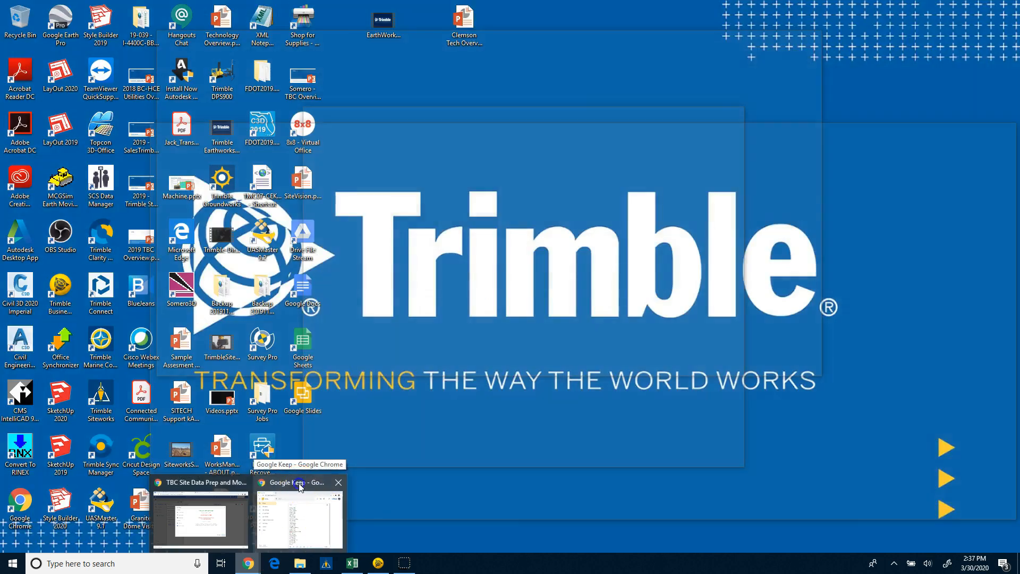
click(299, 483)
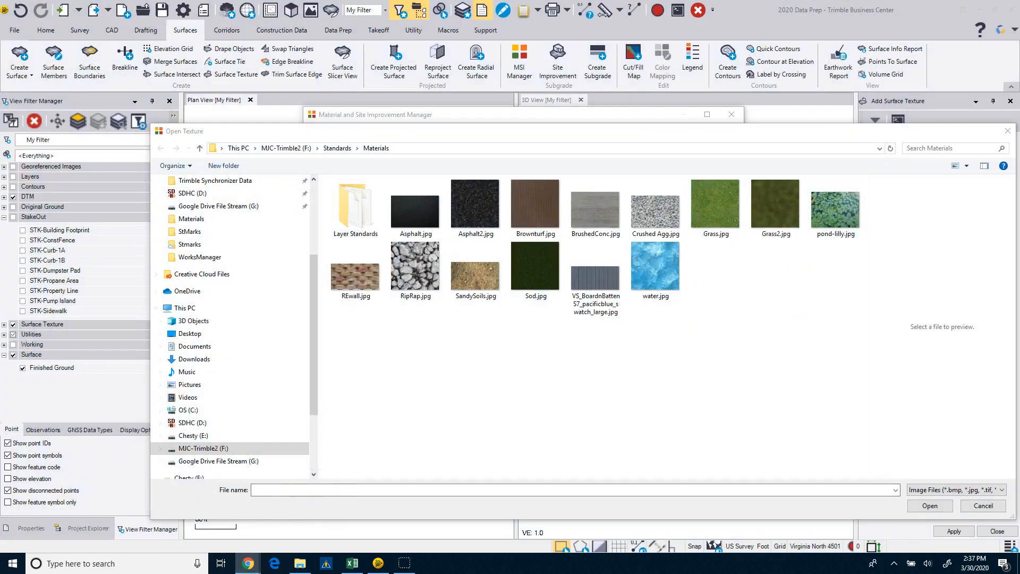
drag(0, 265, 532, 60)
click(245, 31)
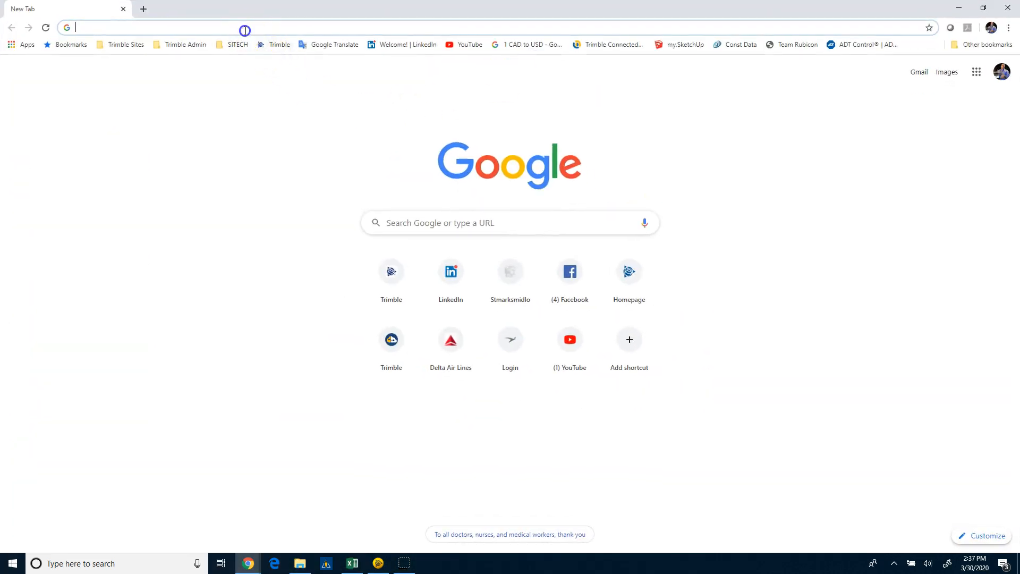
text(Gra)
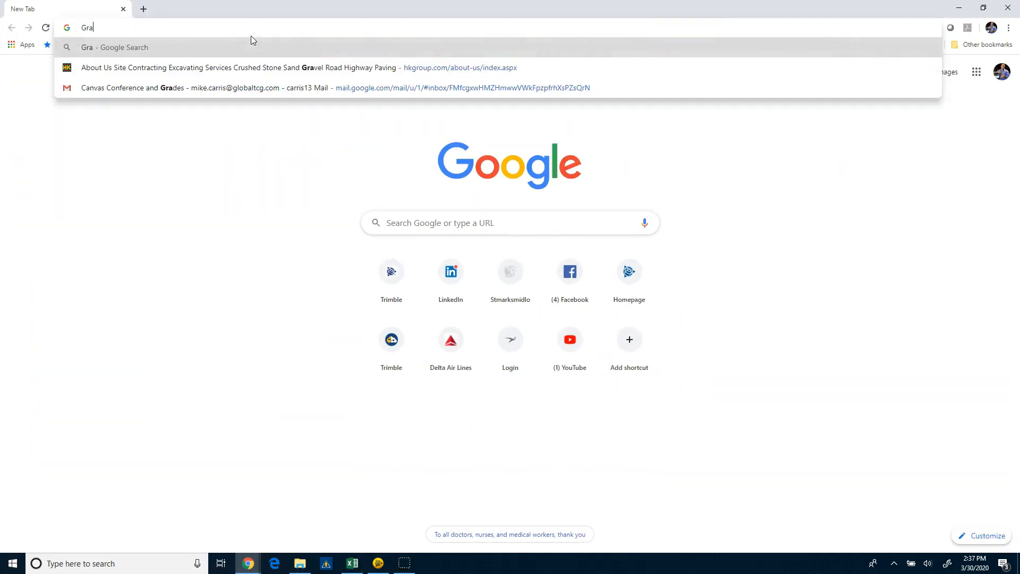
text(ss Texture)
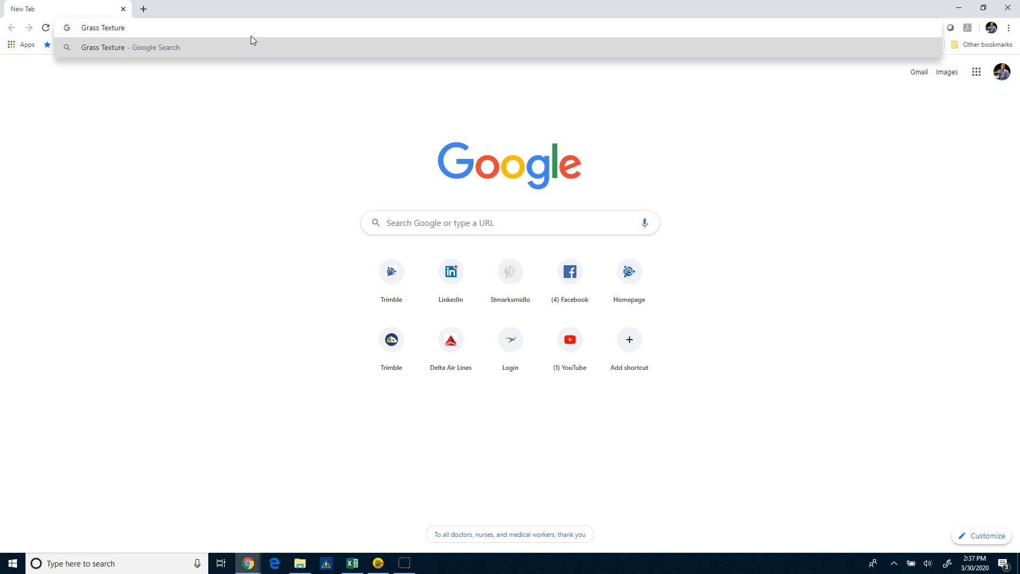
key(Return)
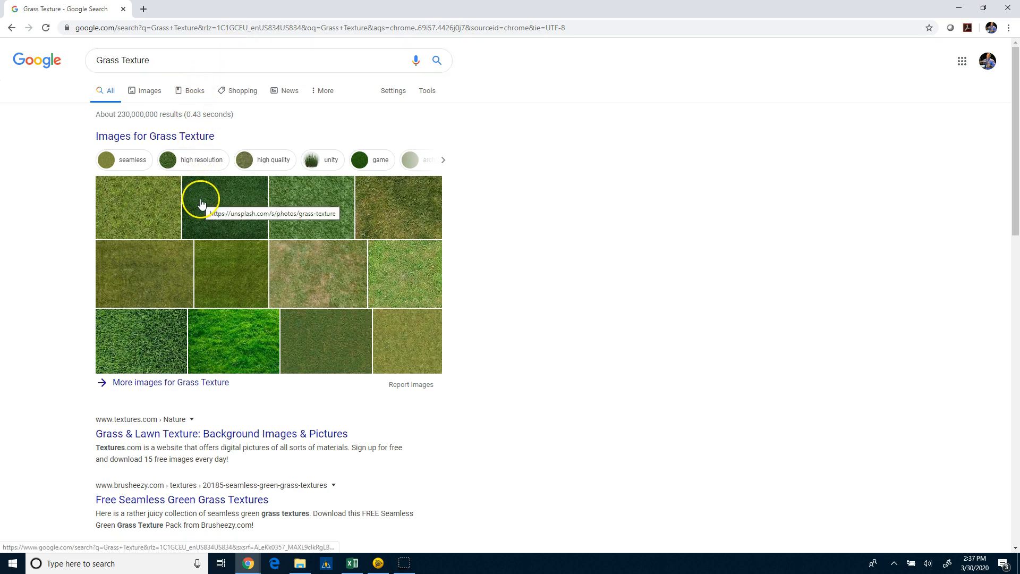
click(150, 97)
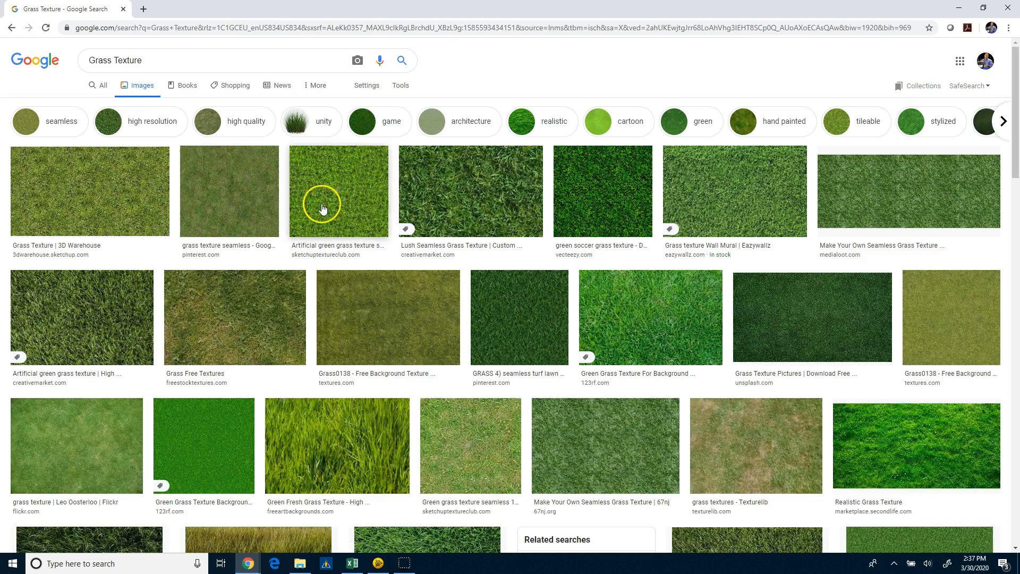
right_click(326, 206)
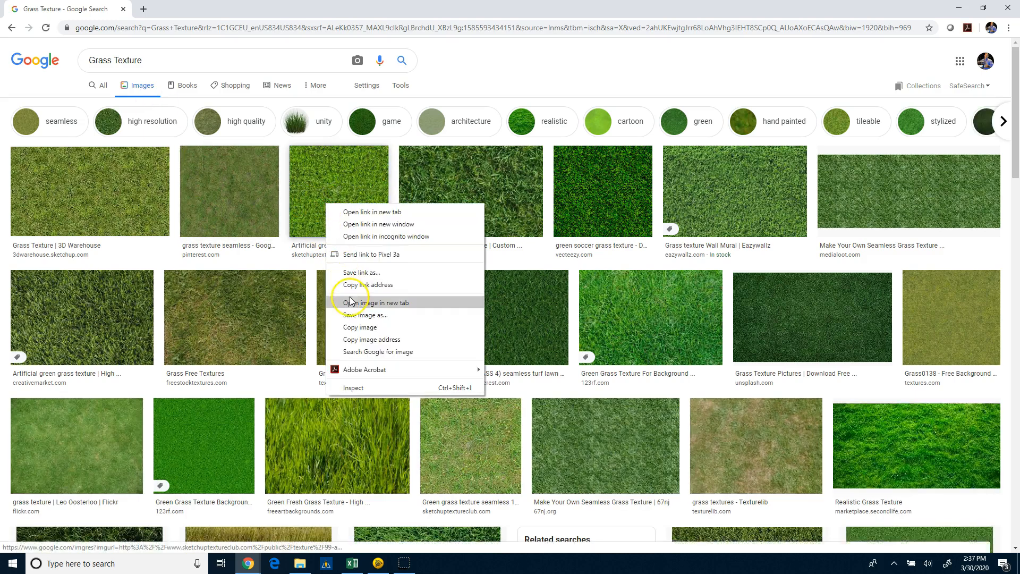
click(360, 315)
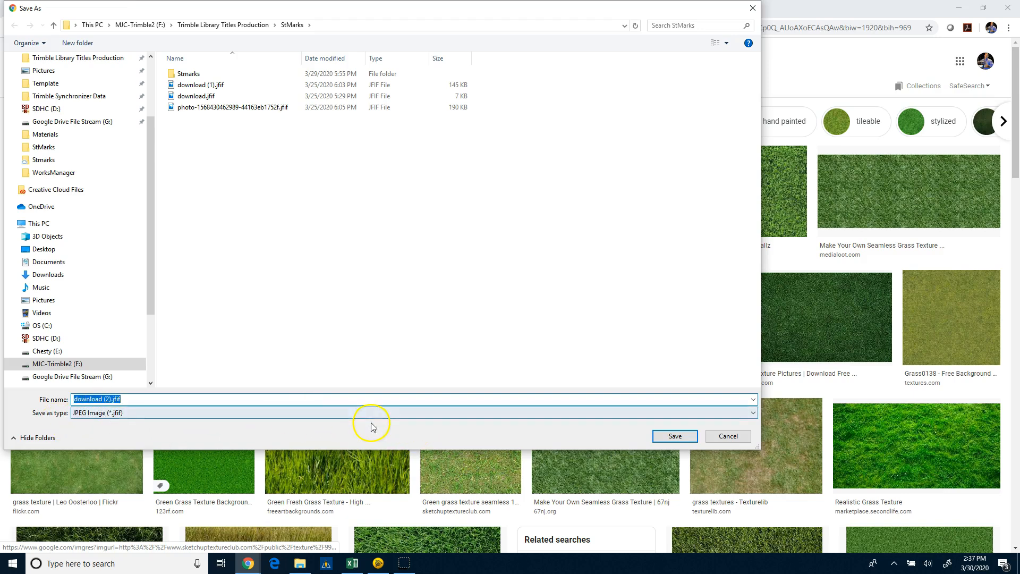
click(727, 435)
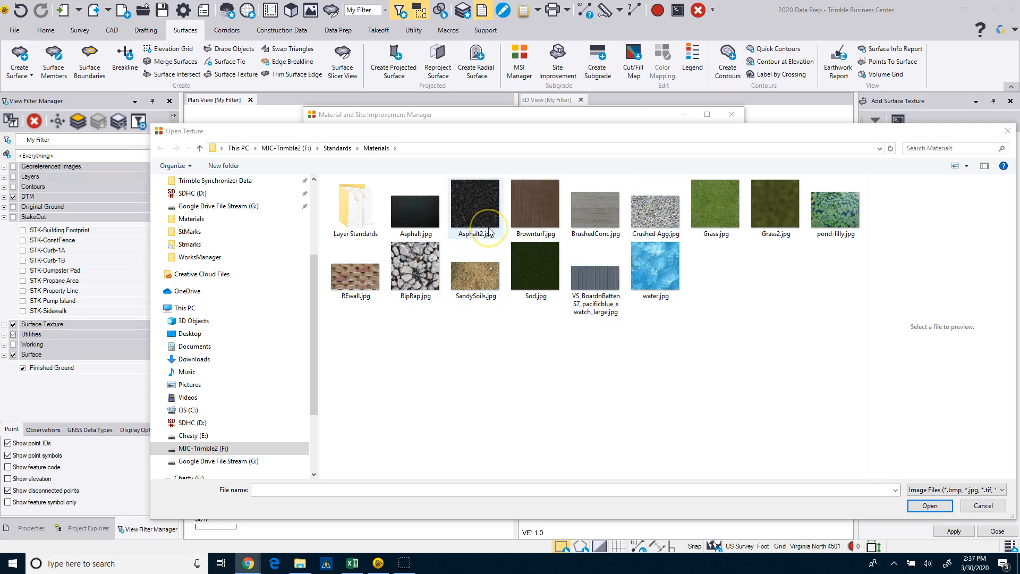
Compare the two asphalt images in the Materials folder and assign Asphalt2.jpg as the paving material's texture.
click(476, 212)
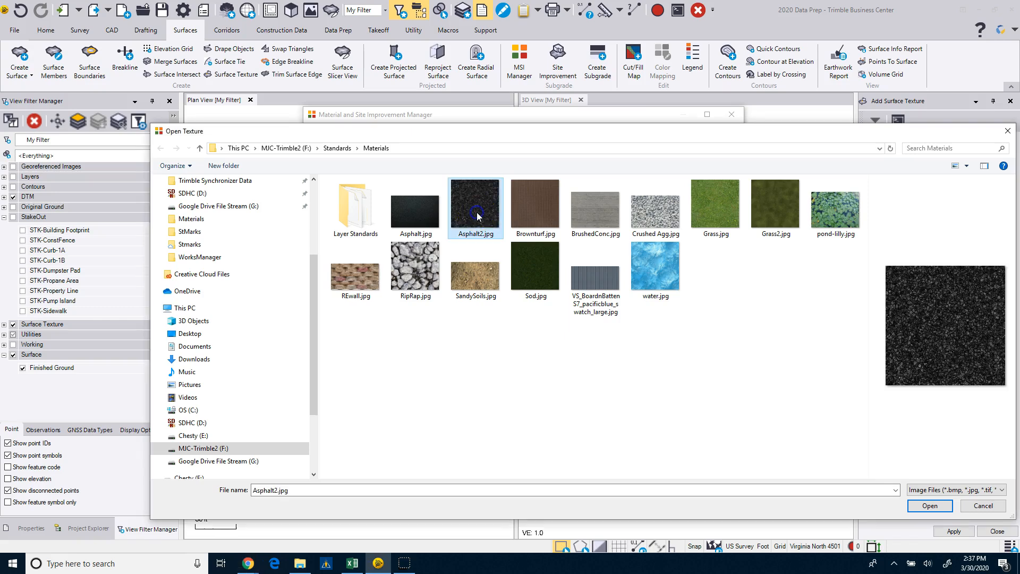
click(429, 220)
click(472, 210)
click(433, 213)
click(469, 208)
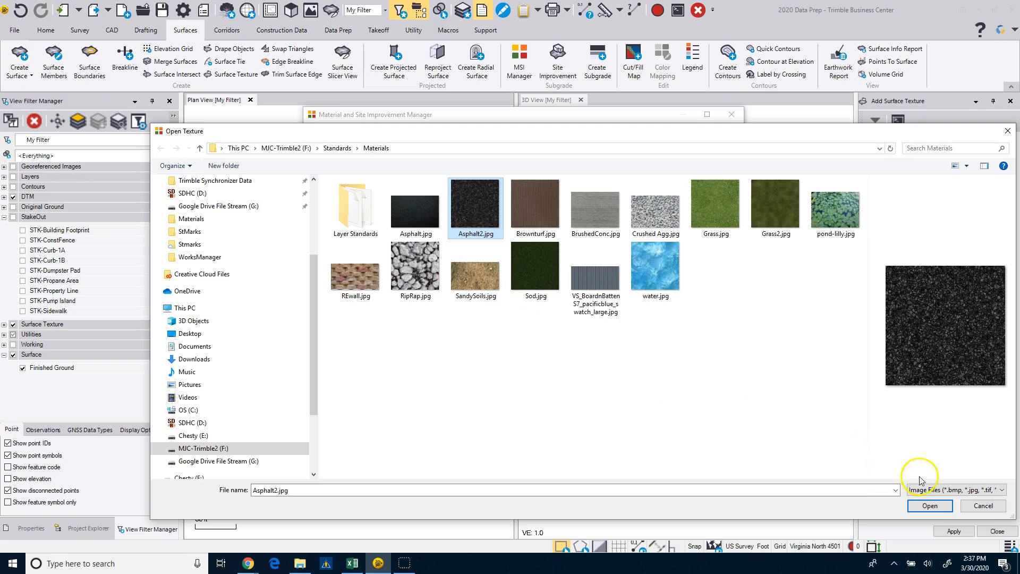
click(930, 505)
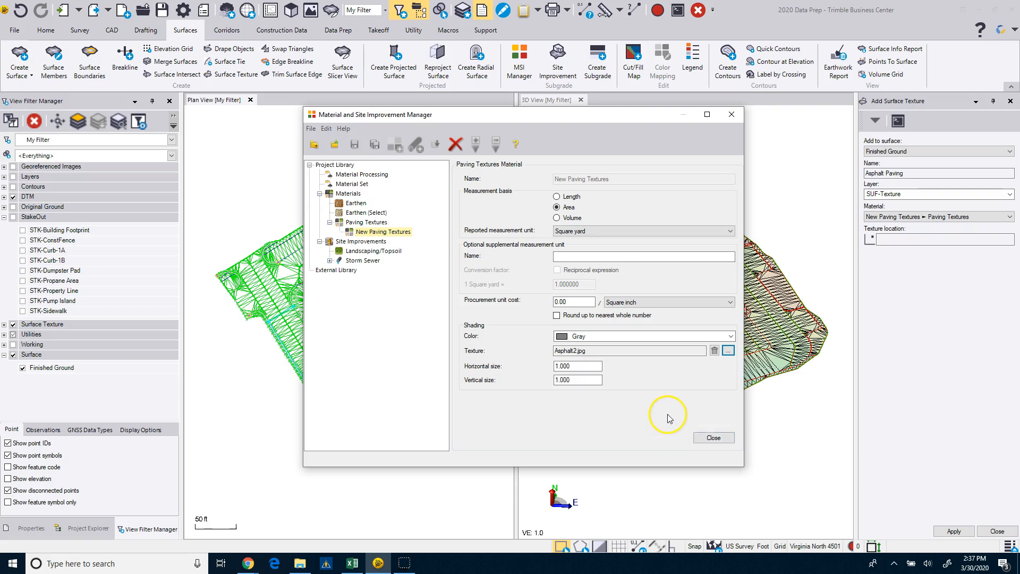
Rename the new paving material as Asphalt Pavement.
click(397, 233)
click(397, 233)
text(Asphalt Pavement)
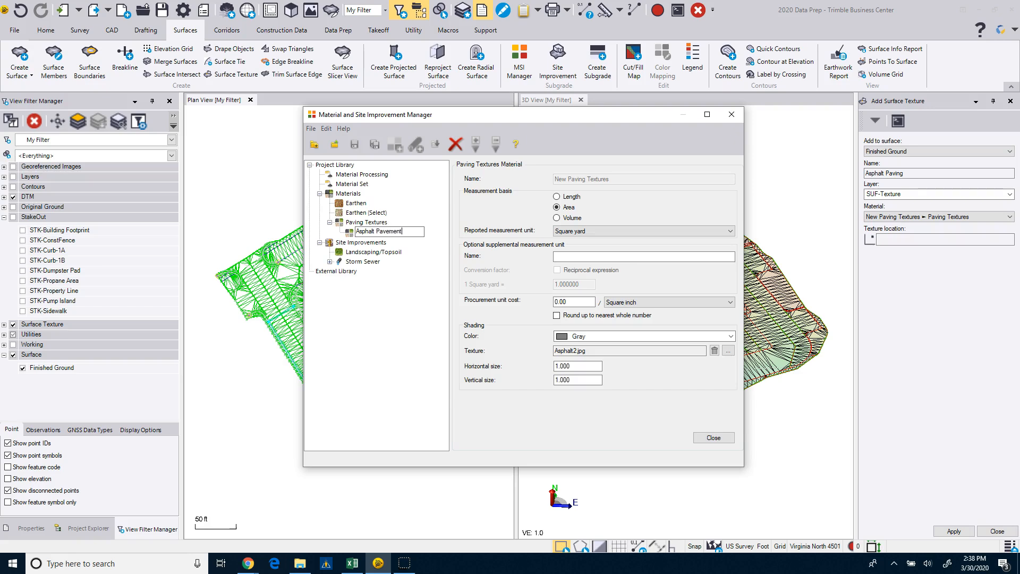
key(Return)
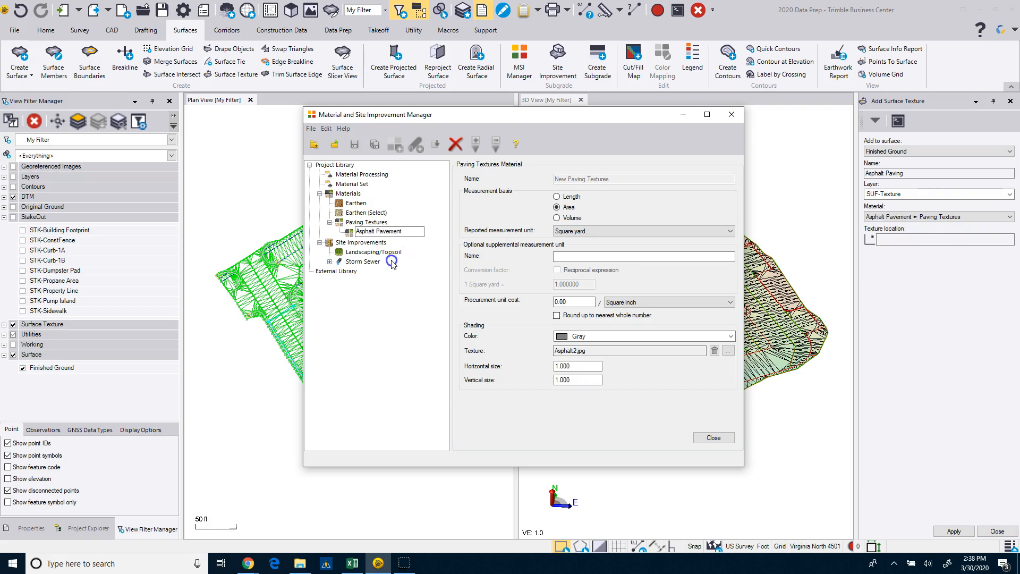
Add another material named Concrete to the Paving Textures category.
right_click(365, 224)
click(377, 229)
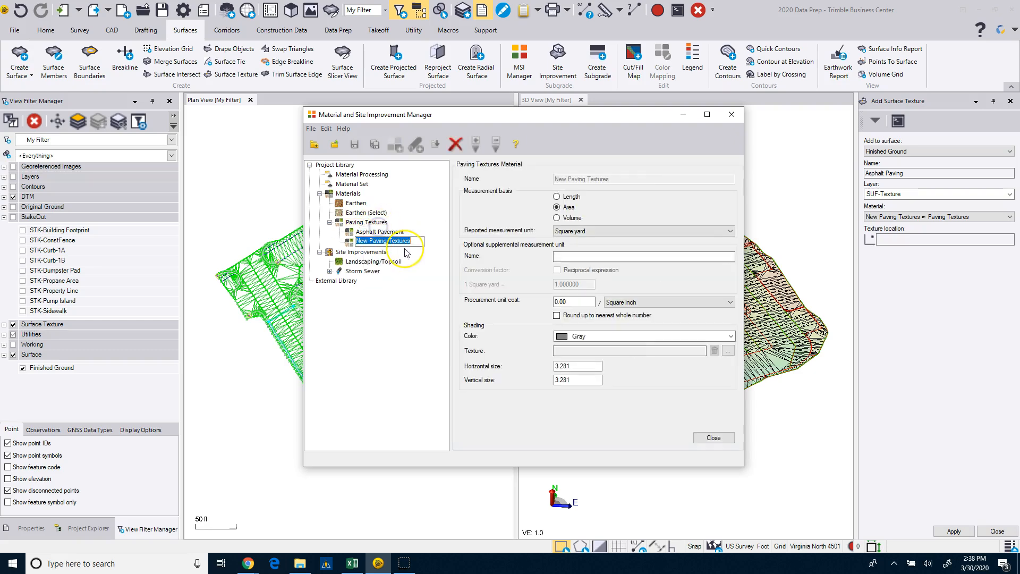
text(Concrete)
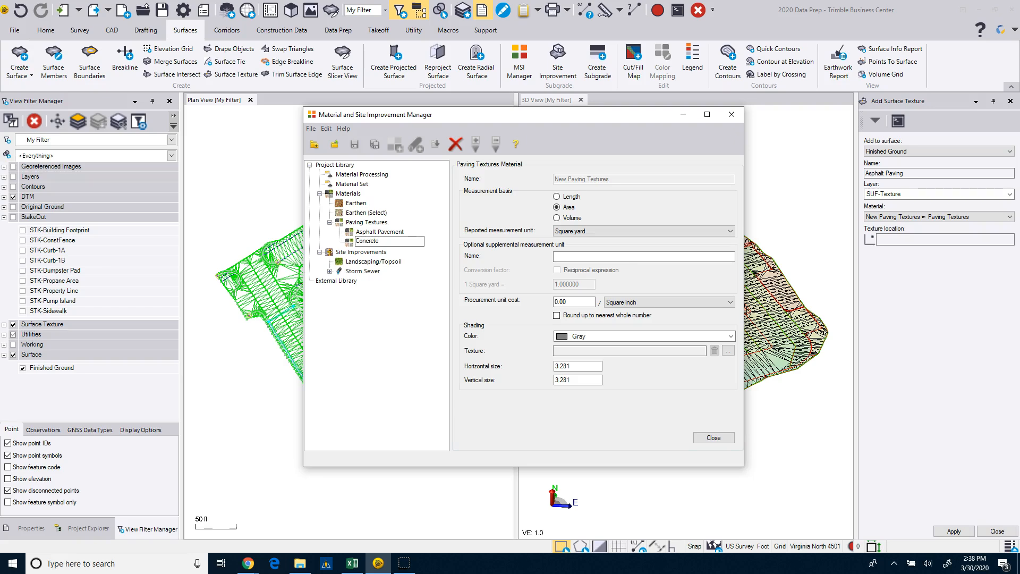
key(Return)
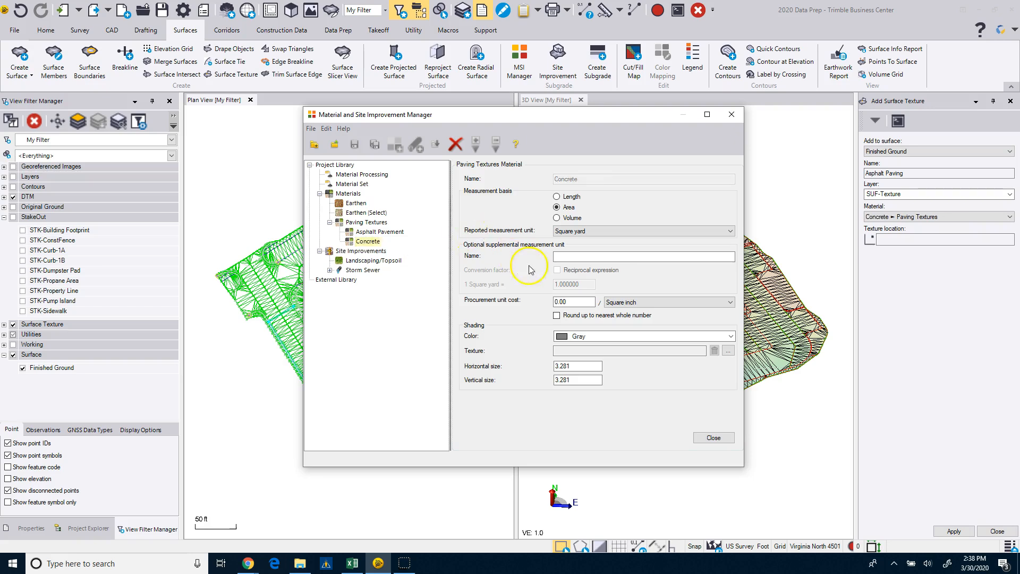
Set the Concrete material's shading color to LightGray and assign BrushedConc.jpg as its texture.
click(597, 336)
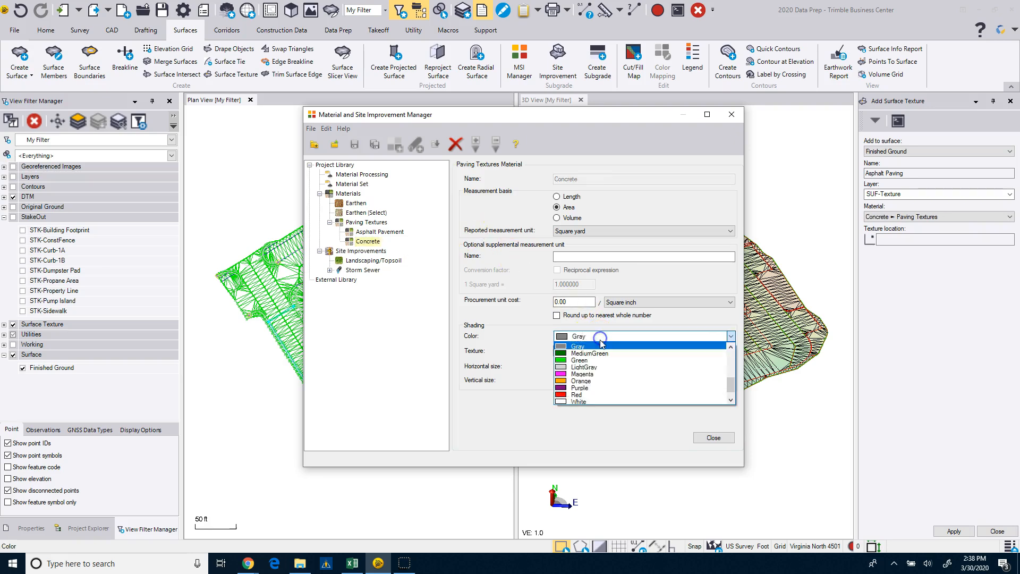
click(590, 367)
click(729, 351)
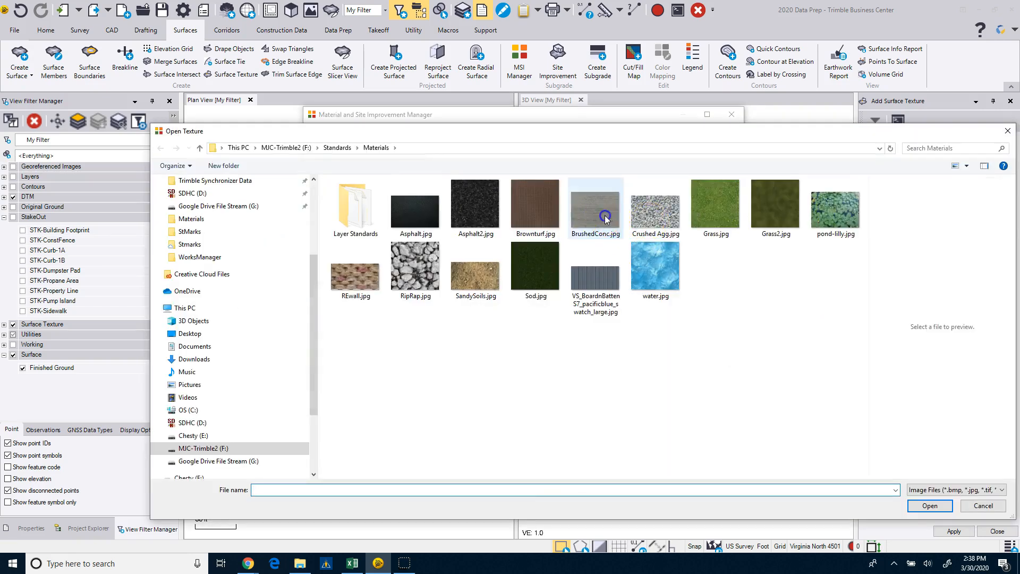
click(606, 218)
click(930, 505)
Set the Concrete material's horizontal and vertical texture sizes to 1.
double_click(578, 366)
text(1)
double_click(573, 380)
text(1)
Add a third material named Gravel to the Paving Textures category.
click(392, 232)
right_click(393, 232)
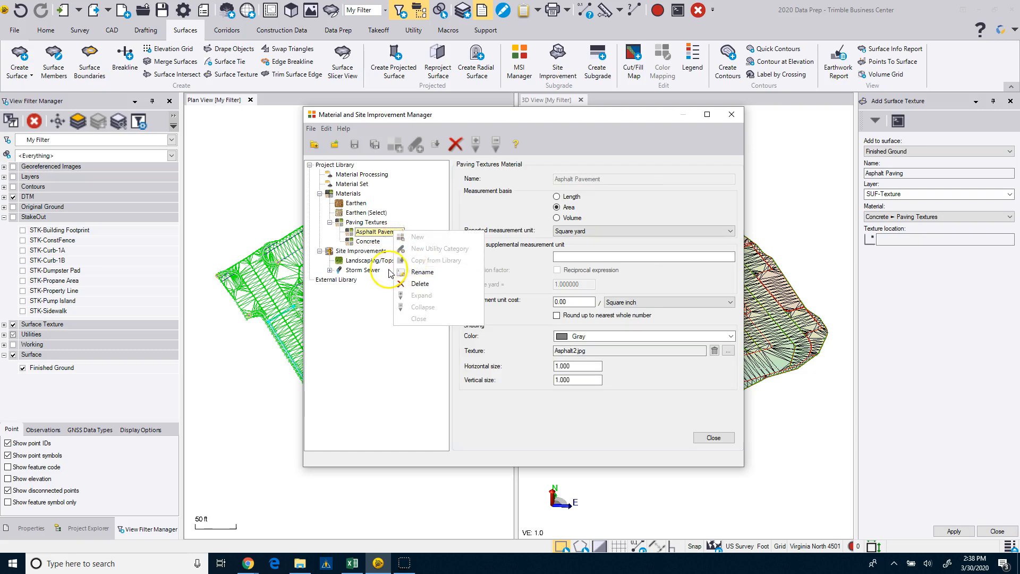
right_click(366, 223)
click(404, 229)
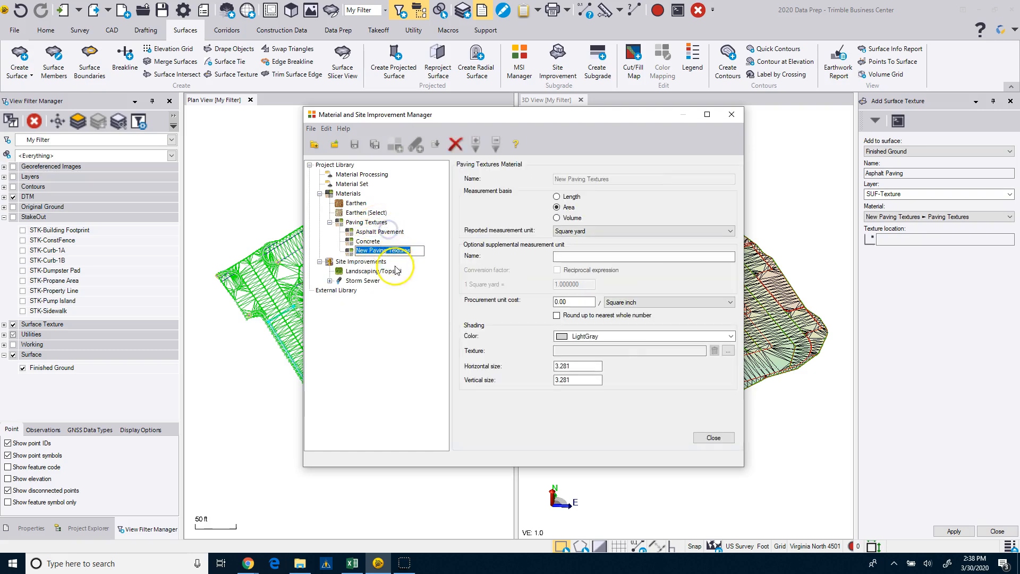
drag(417, 253, 362, 257)
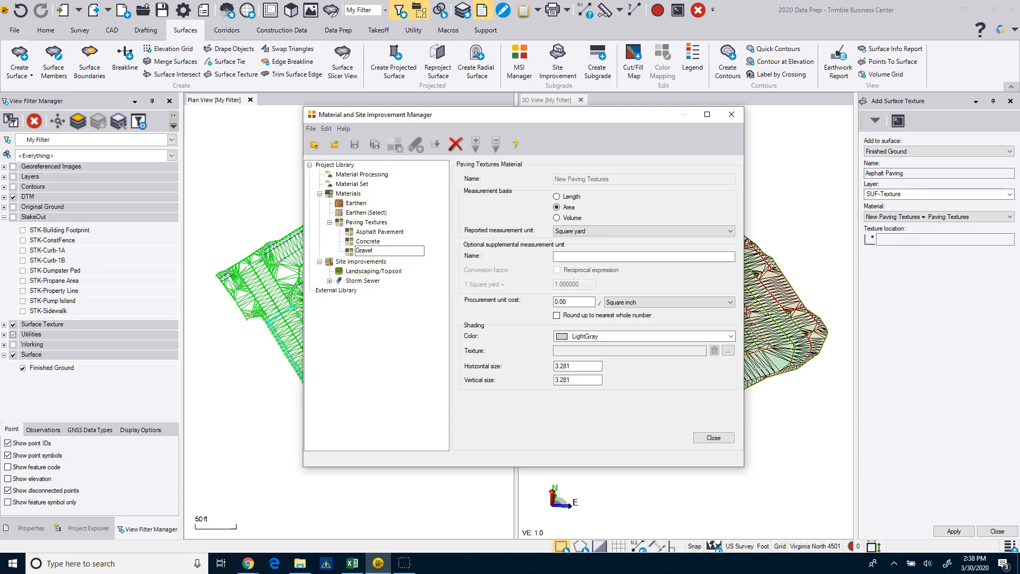
text(Gravel)
Set the Gravel material's shading color to DarkGray and assign Crushed Agg.jpg as its texture.
click(567, 336)
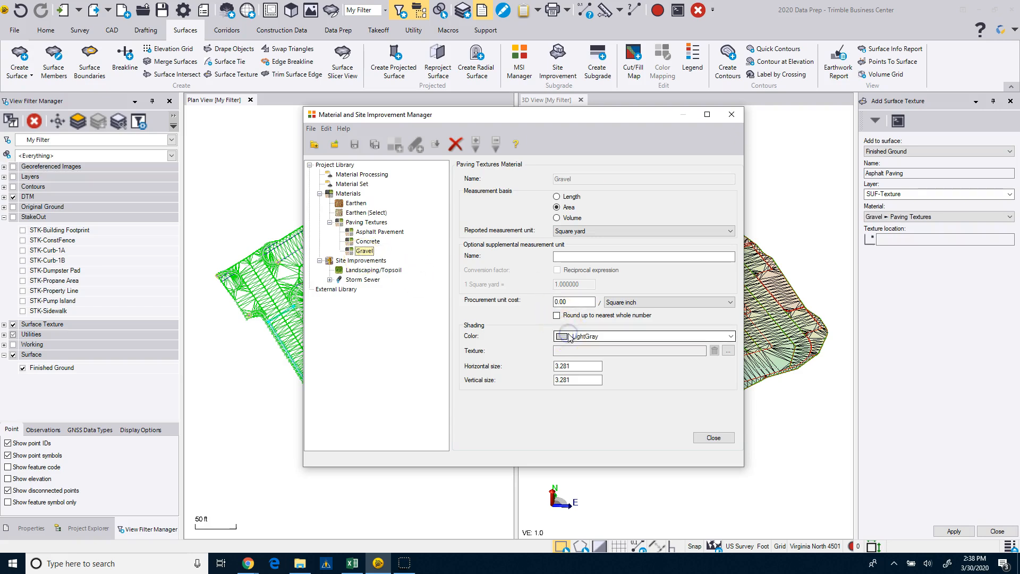
scroll(579, 367, up, 2)
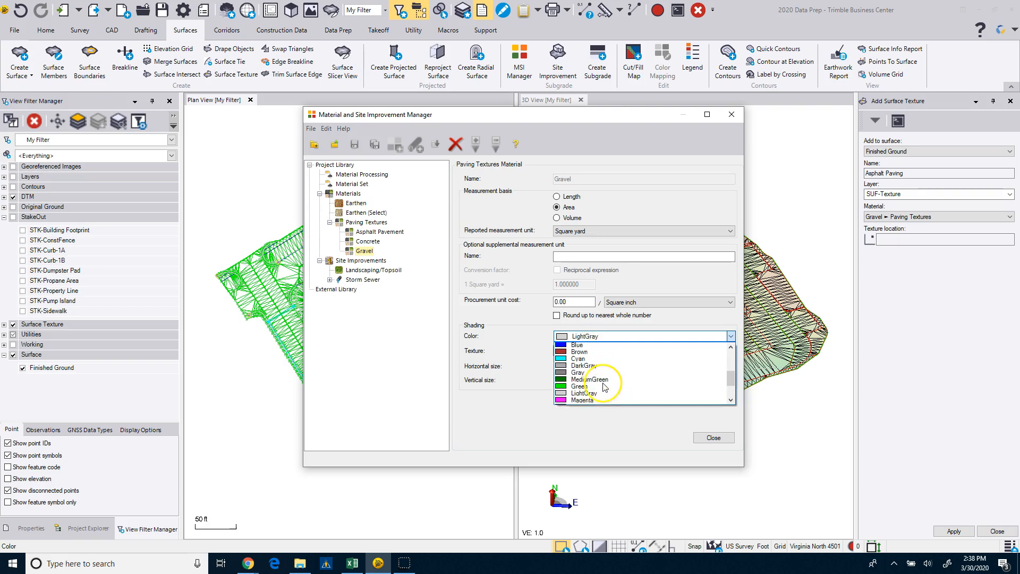
click(572, 368)
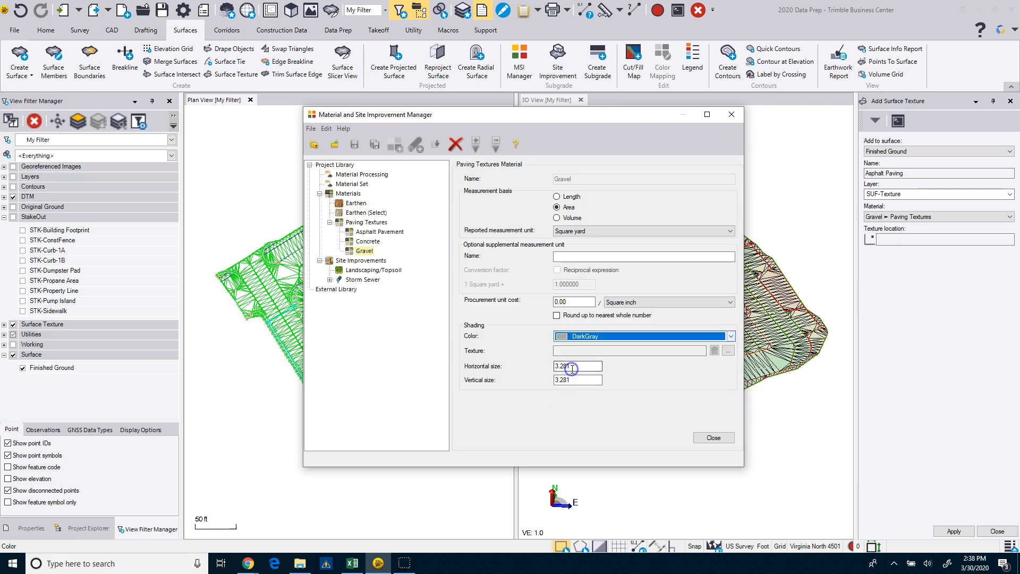
click(724, 351)
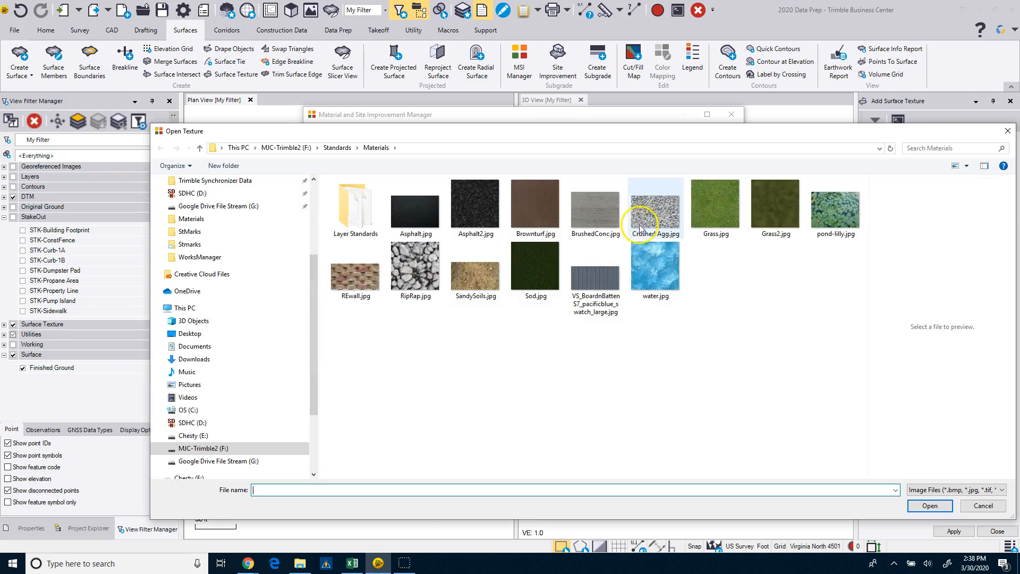
click(655, 211)
click(931, 506)
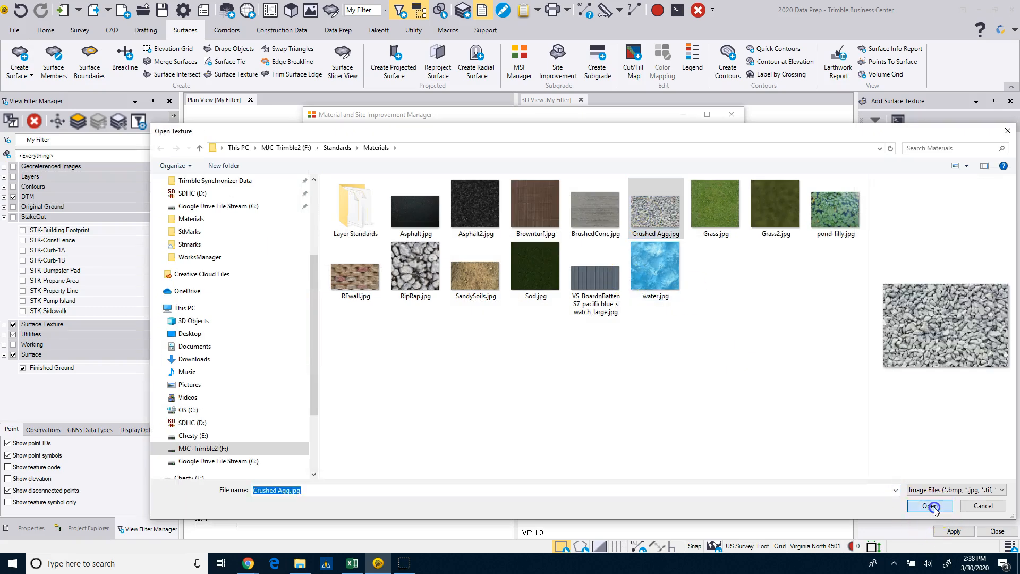
Set the Gravel material's horizontal and vertical texture sizes to 1 and return to the Paving Textures category.
drag(578, 365, 511, 376)
text(1)
drag(576, 380, 536, 383)
text(1)
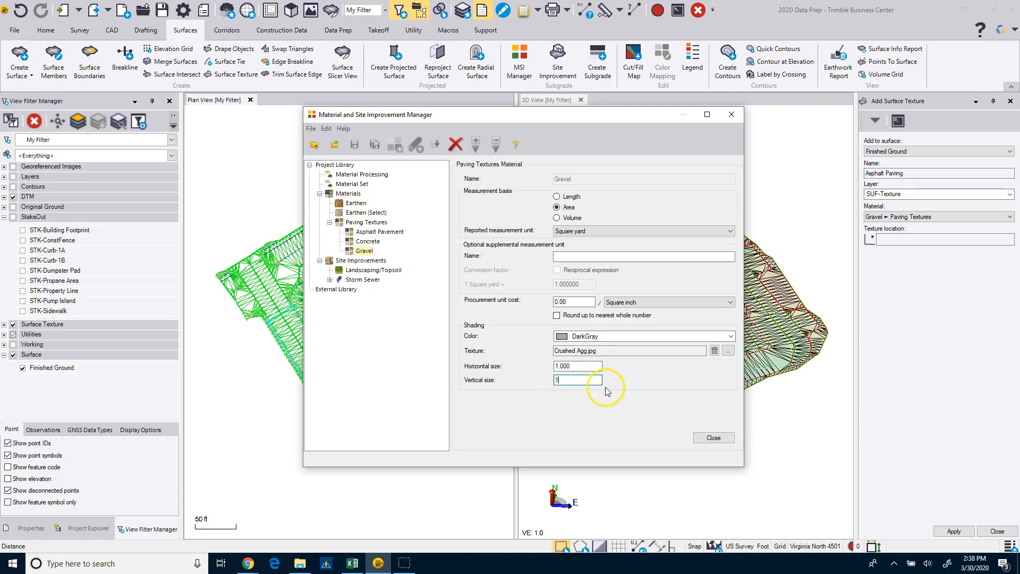
key(Tab)
click(366, 223)
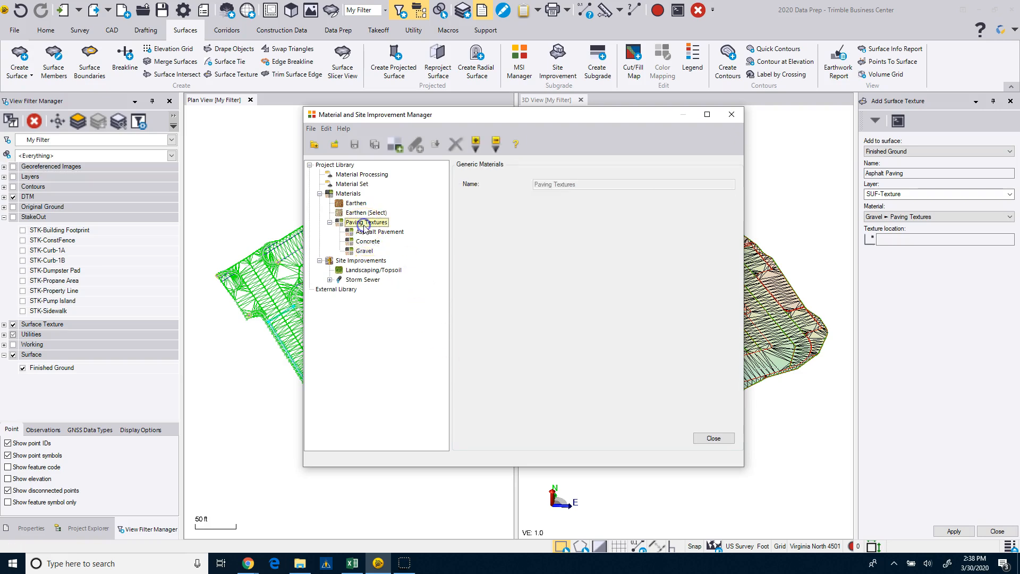
Create a material category named Landscape under Materials and add a new material to it.
right_click(350, 194)
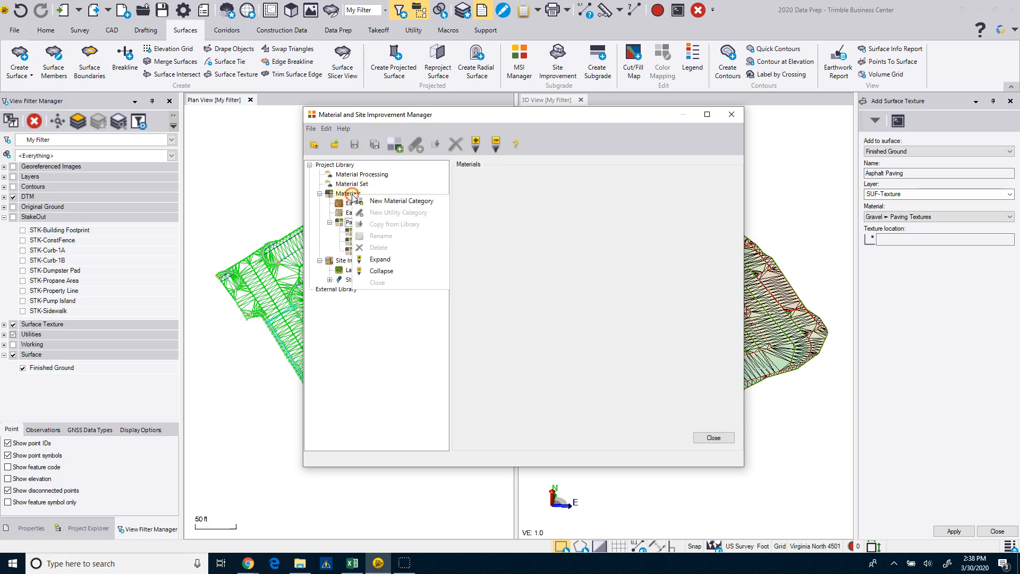
click(369, 200)
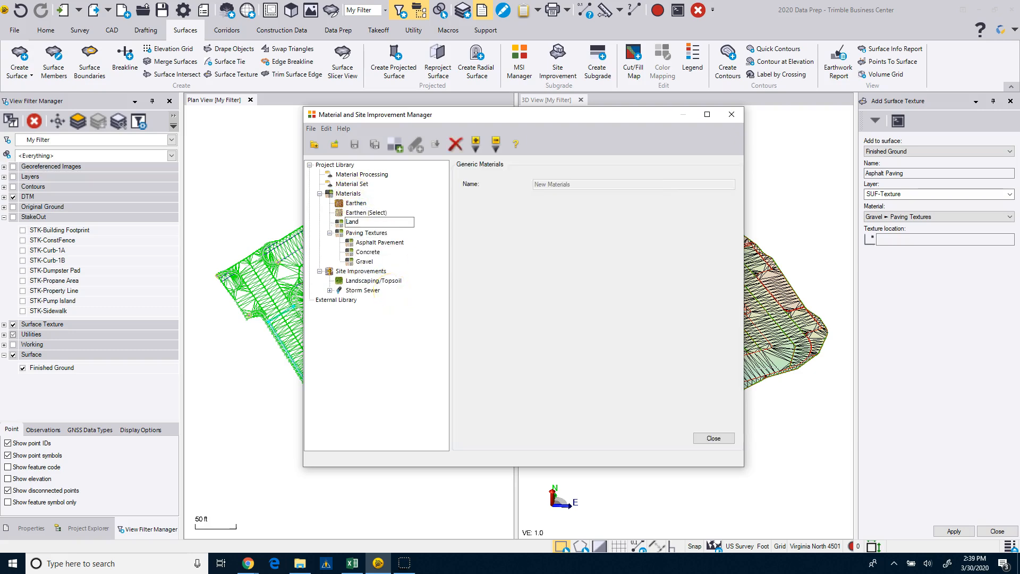
key(Return)
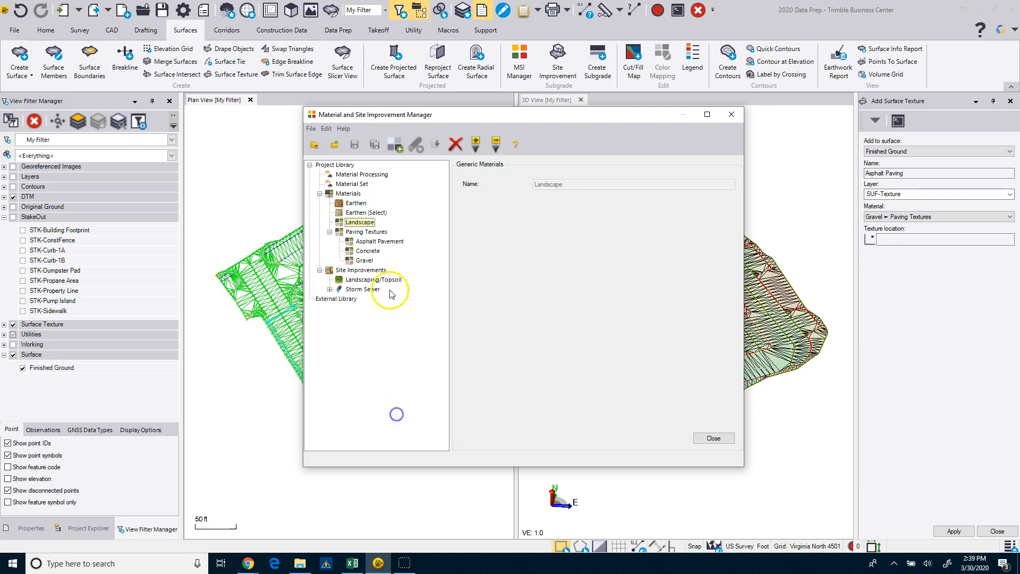
right_click(362, 223)
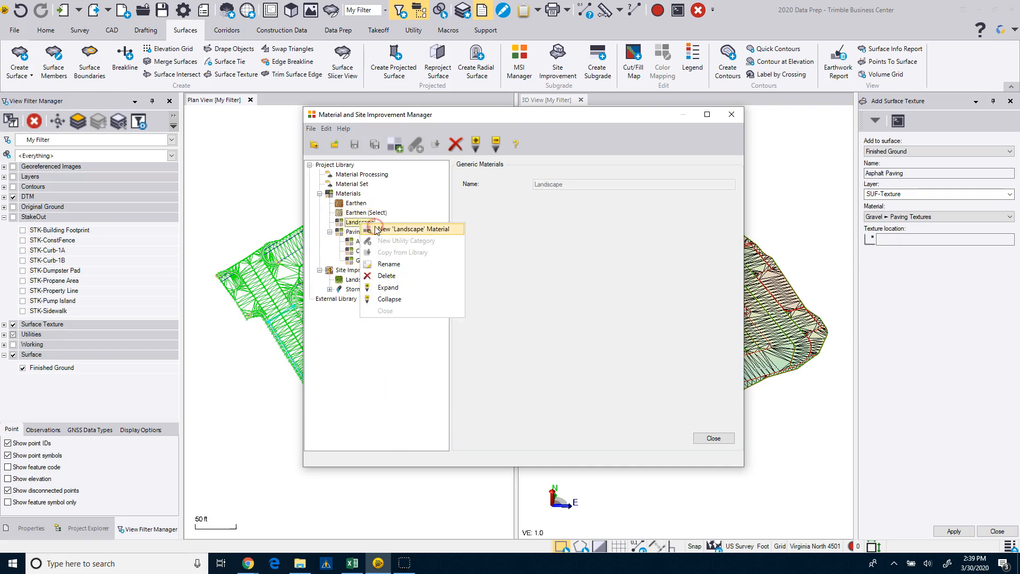
click(376, 229)
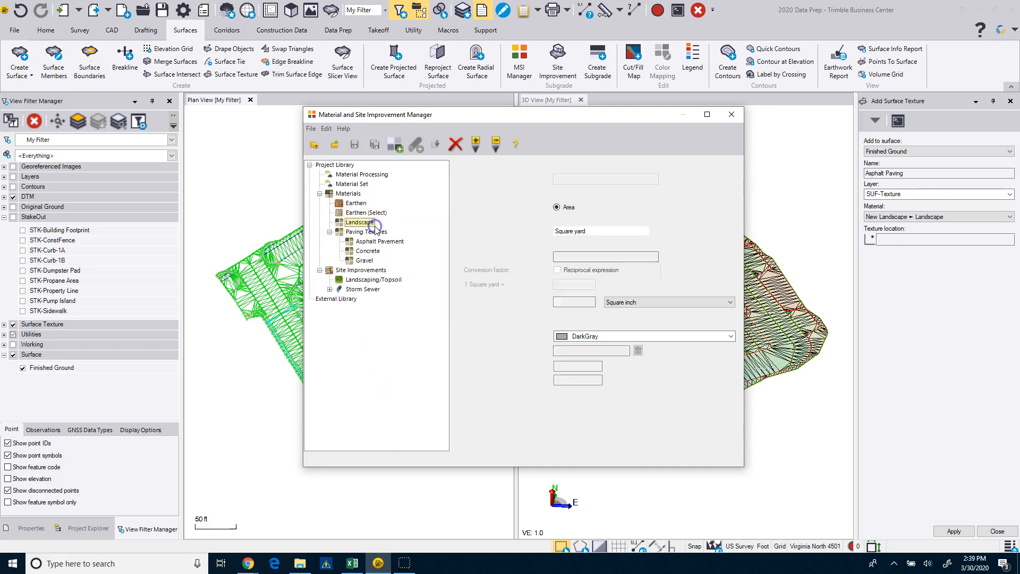
Set the new Landscape material's shading color to MediumGreen and assign Grass2.jpg as its texture.
click(605, 338)
click(730, 336)
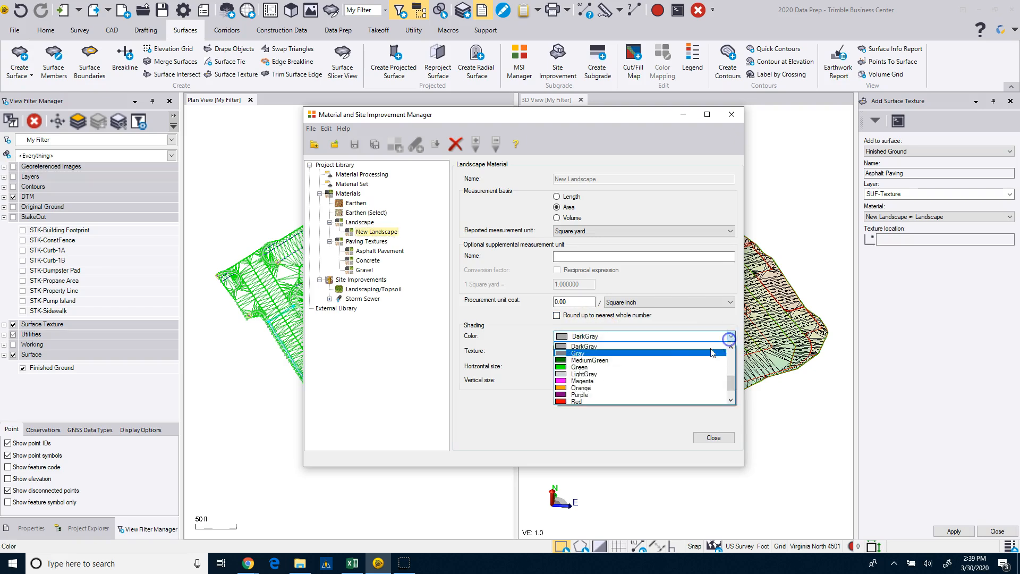
click(626, 361)
click(730, 352)
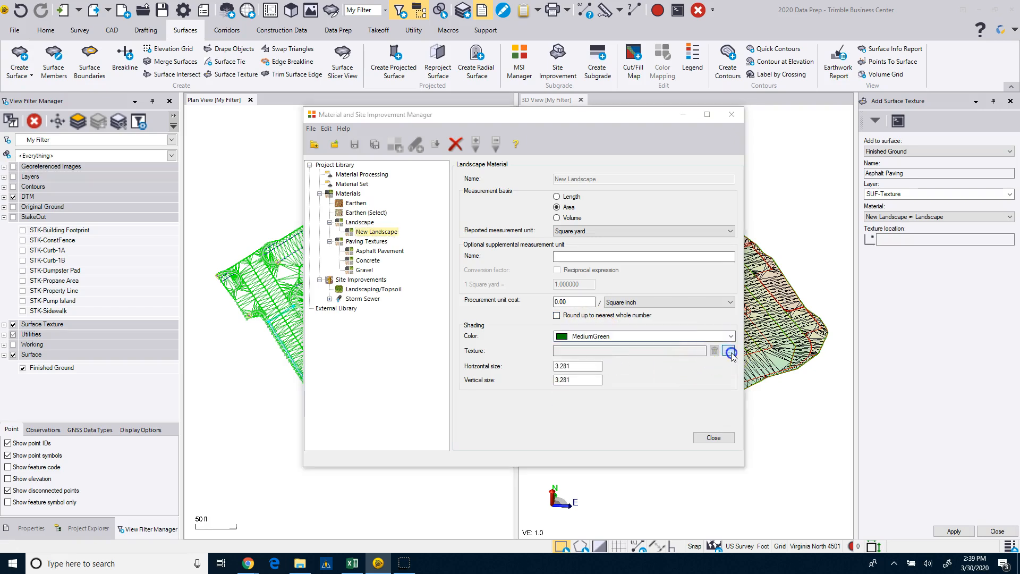
click(755, 215)
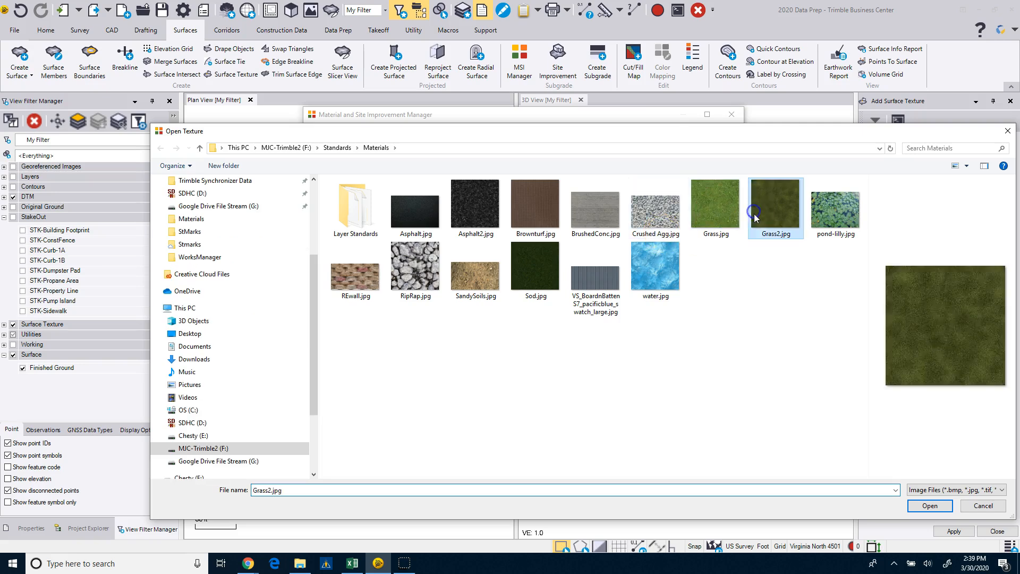
click(930, 506)
Set the new Landscape material's horizontal and vertical texture sizes to 1.
drag(585, 366, 553, 381)
text(11)
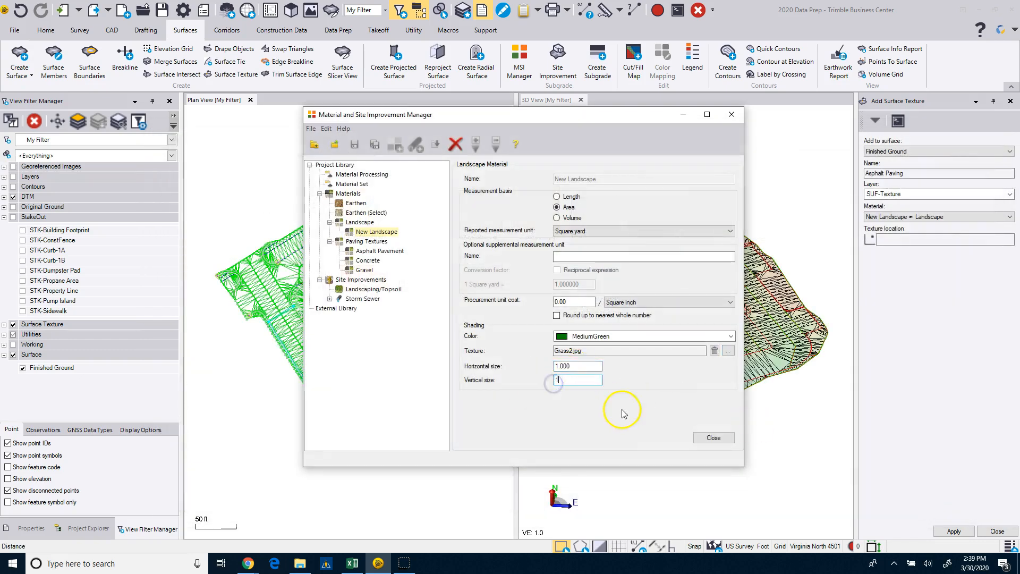
click(650, 435)
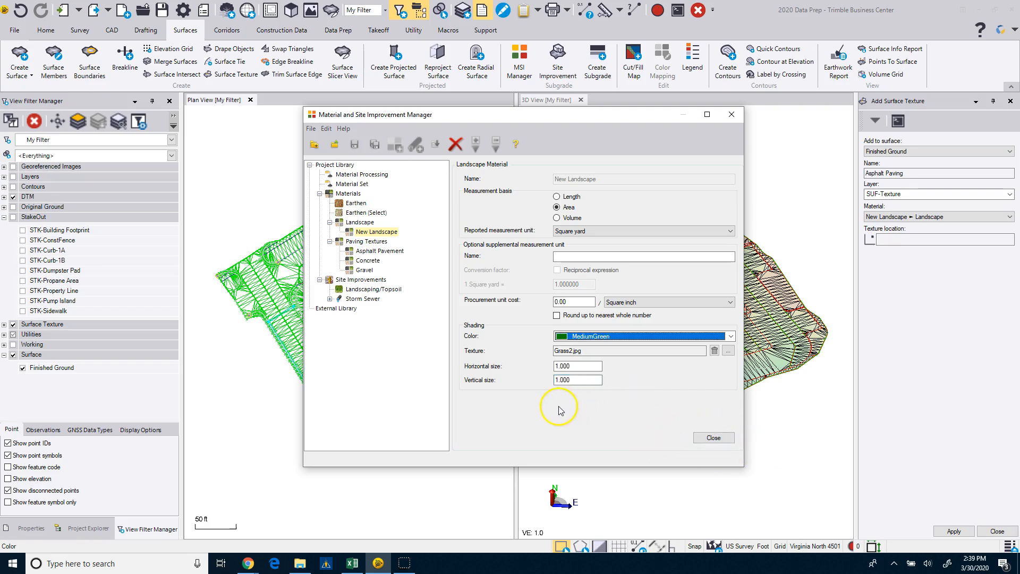
Rename the new Landscape material as Grass Area and close the Material and Site Improvement Manager.
click(378, 232)
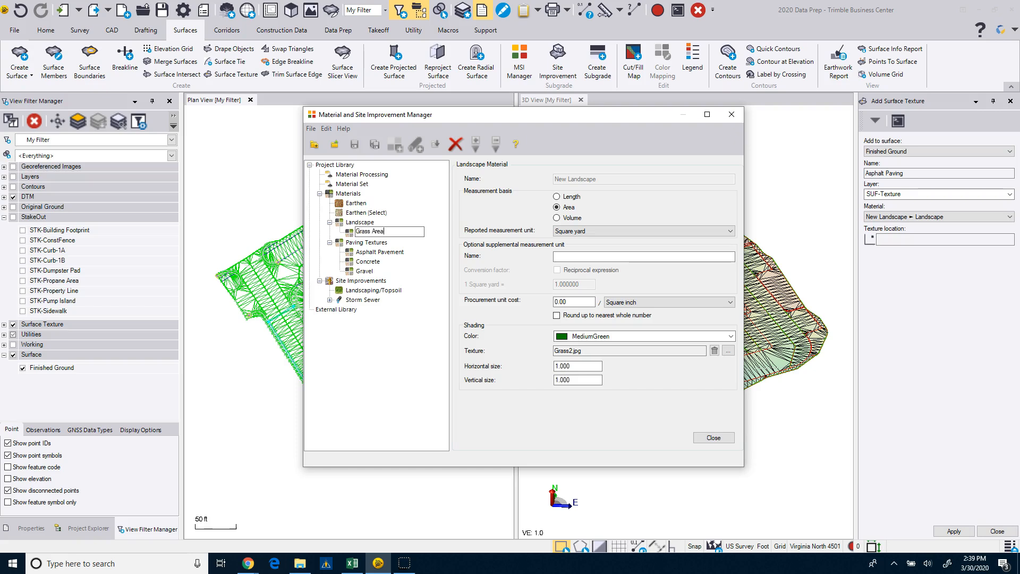
click(390, 360)
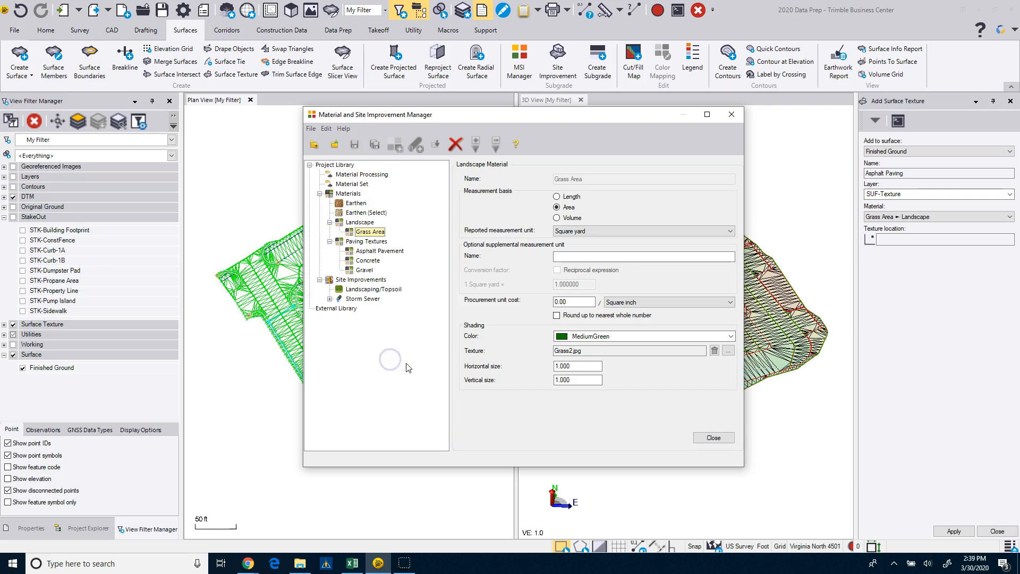
click(701, 440)
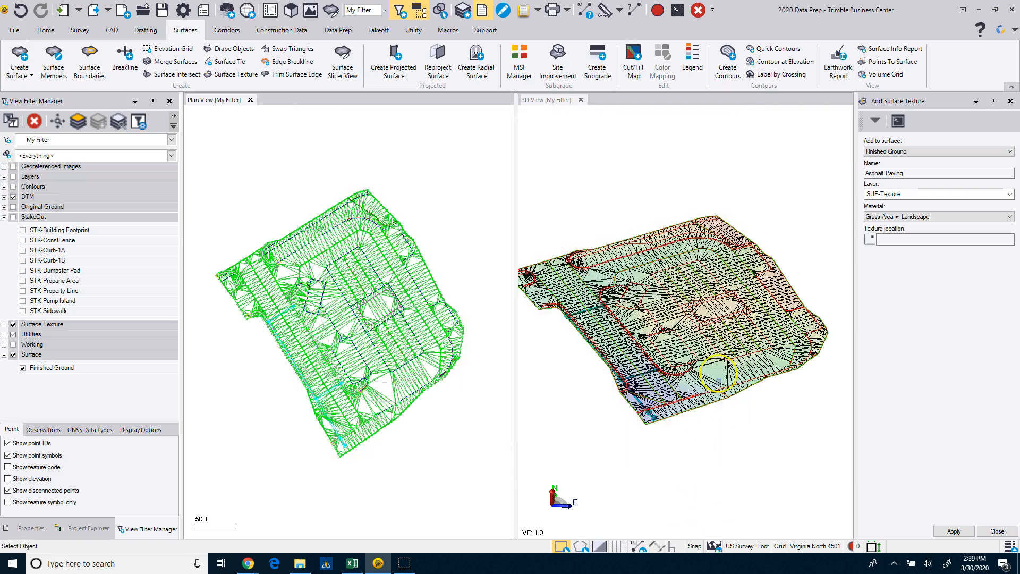
Assign the Asphalt Pavement material from Paving Textures to the Asphalt Paving surface texture and activate its texture location.
click(901, 217)
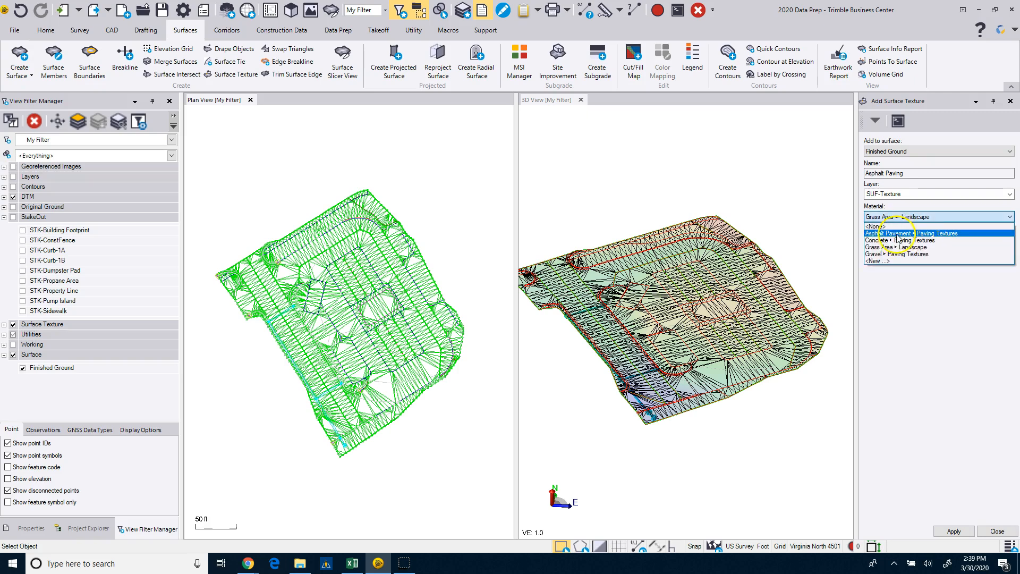
click(897, 233)
click(893, 240)
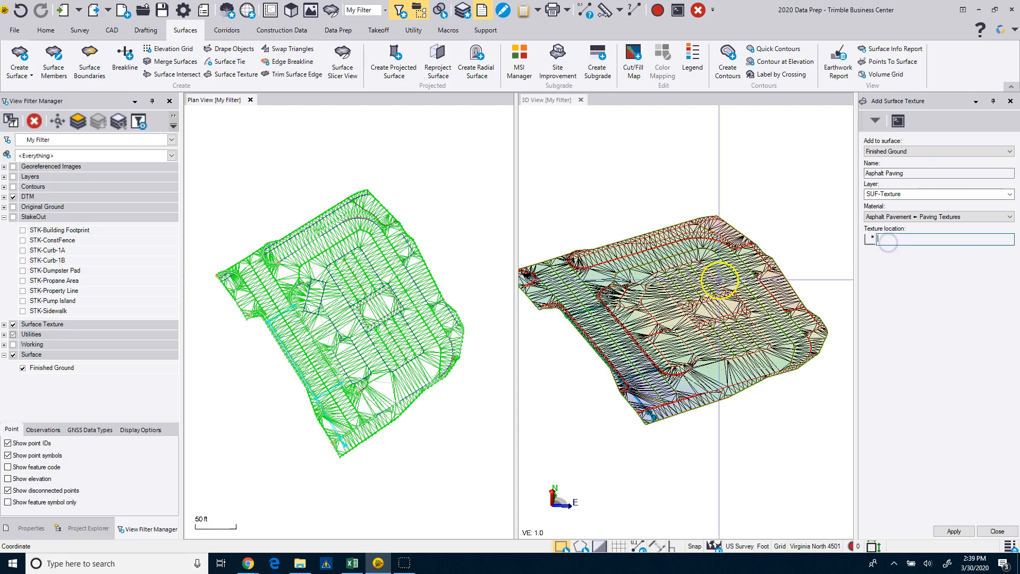
Examine the curb lines and triangulation of the Finished Ground surface in the plan and 3D views.
scroll(256, 290, up, 1)
scroll(255, 290, up, 1)
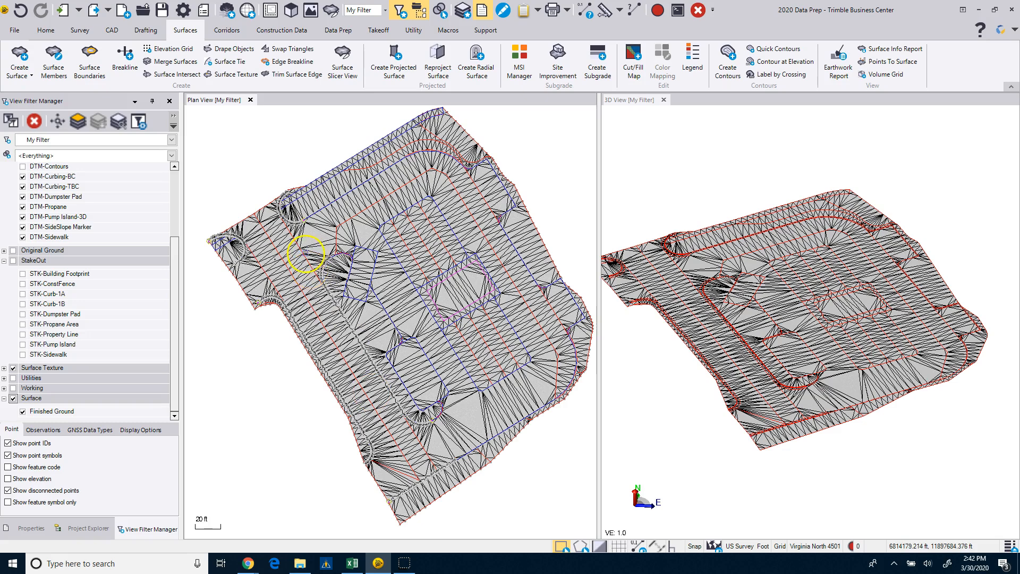
scroll(305, 254, up, 2)
scroll(286, 232, down, 2)
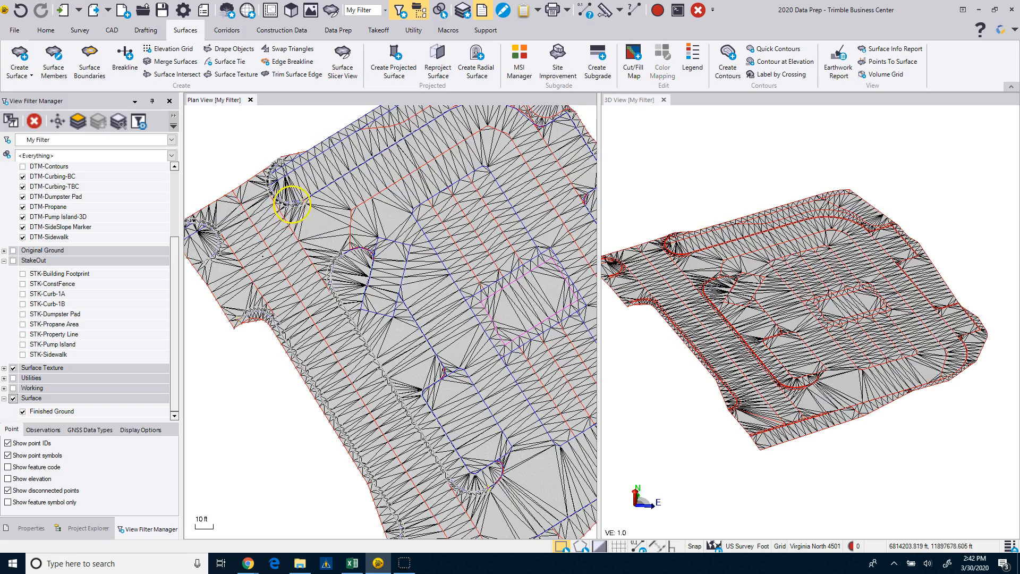
scroll(685, 271, up, 5)
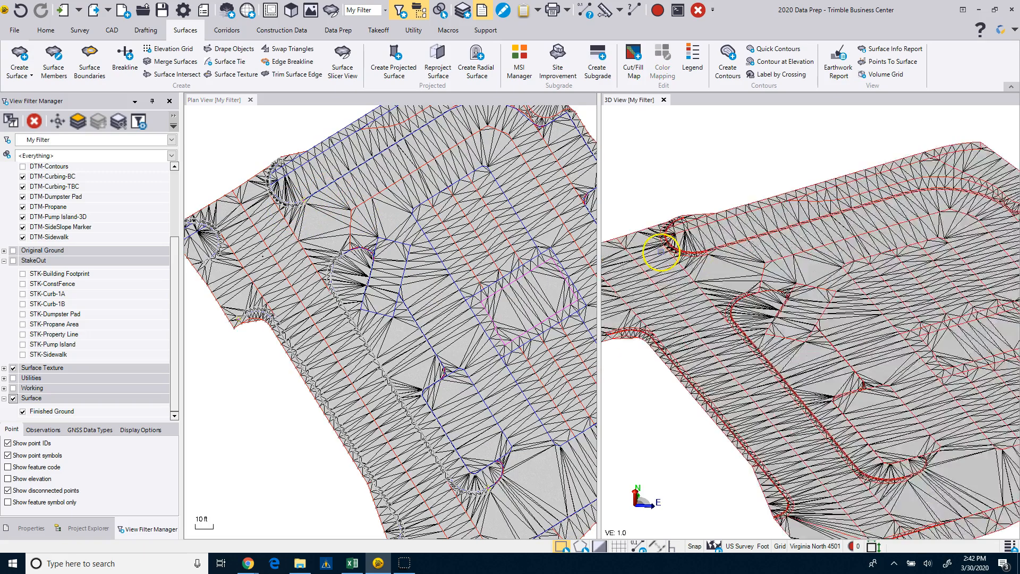
scroll(721, 295, down, 3)
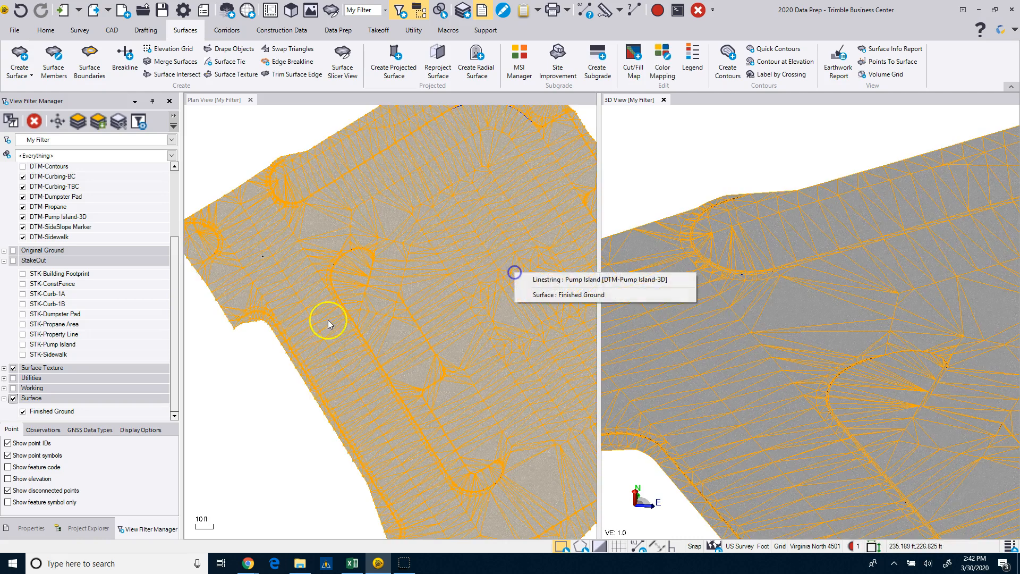
click(211, 142)
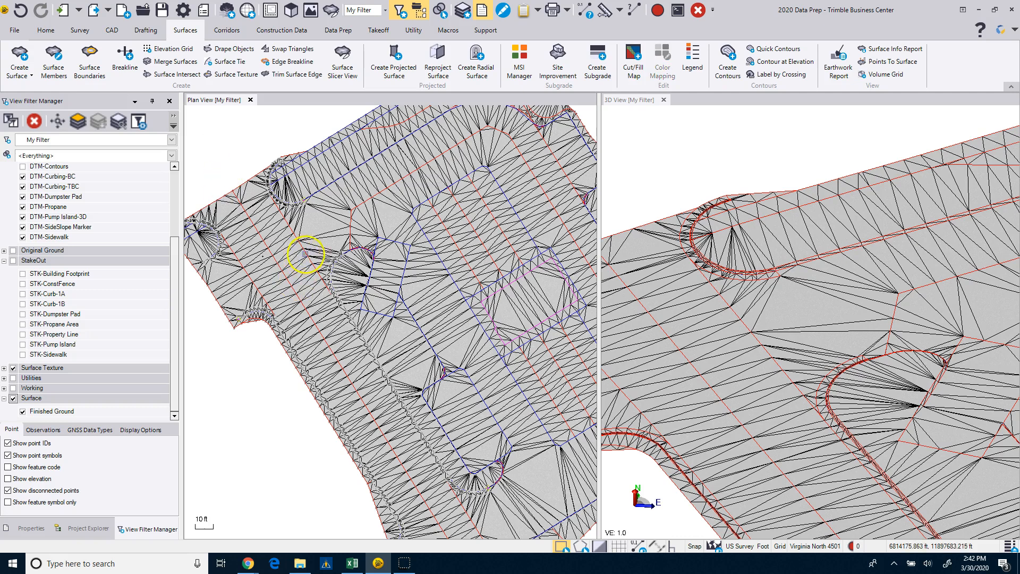
Hide the Finished Ground surface so that only its linework shows.
click(324, 238)
right_click(323, 237)
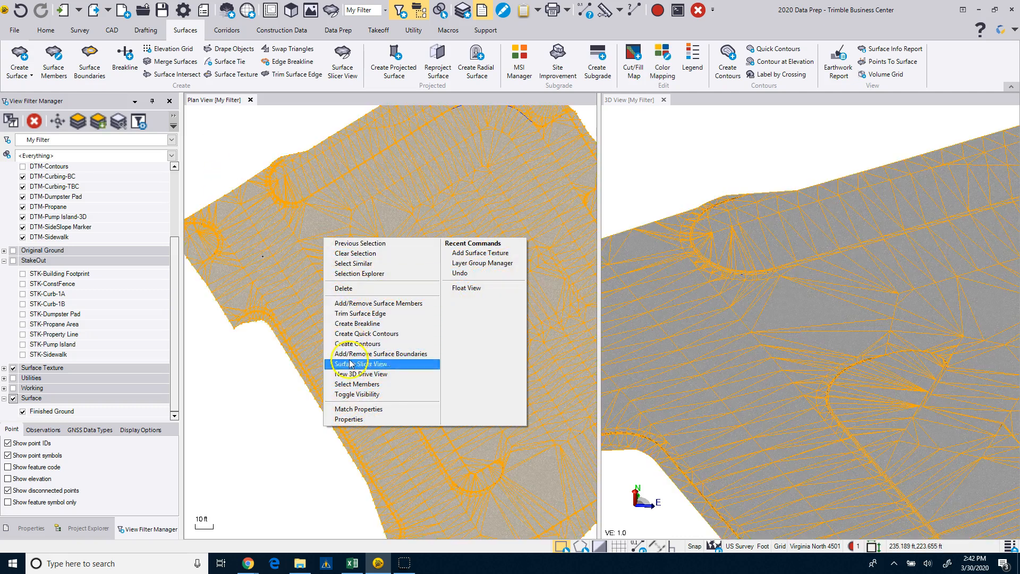
mouse_move(344, 258)
Check the surface sharpness in the properties of the curb linestring beside the small rectangular pad.
click(376, 260)
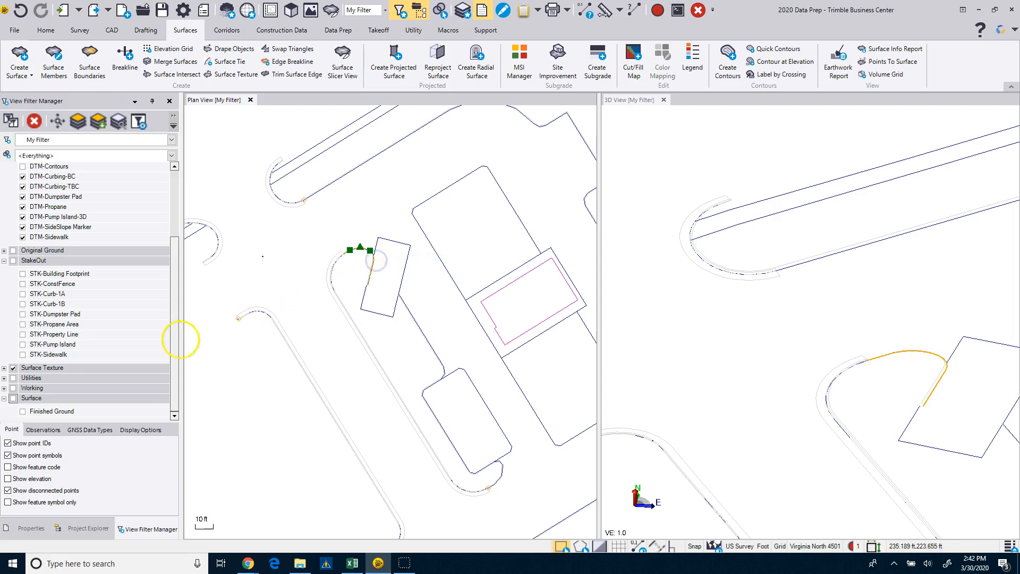
click(32, 529)
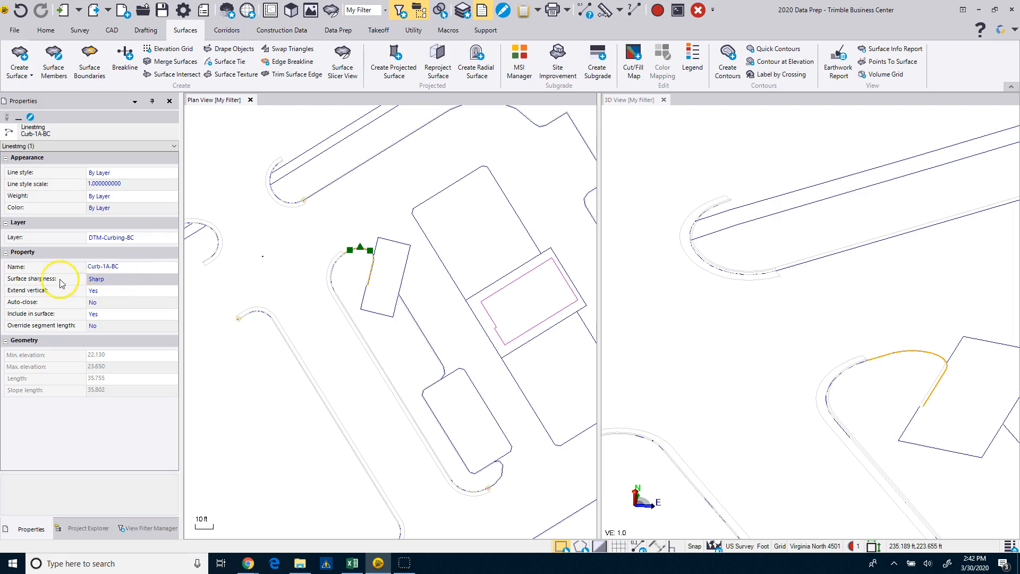
click(257, 276)
scroll(307, 282, down, 5)
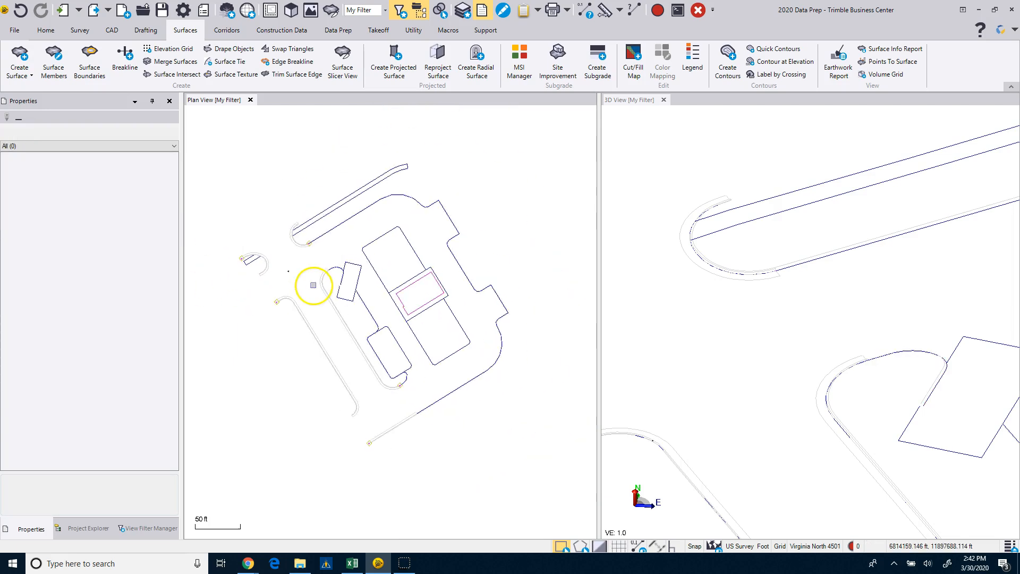
drag(236, 176, 498, 445)
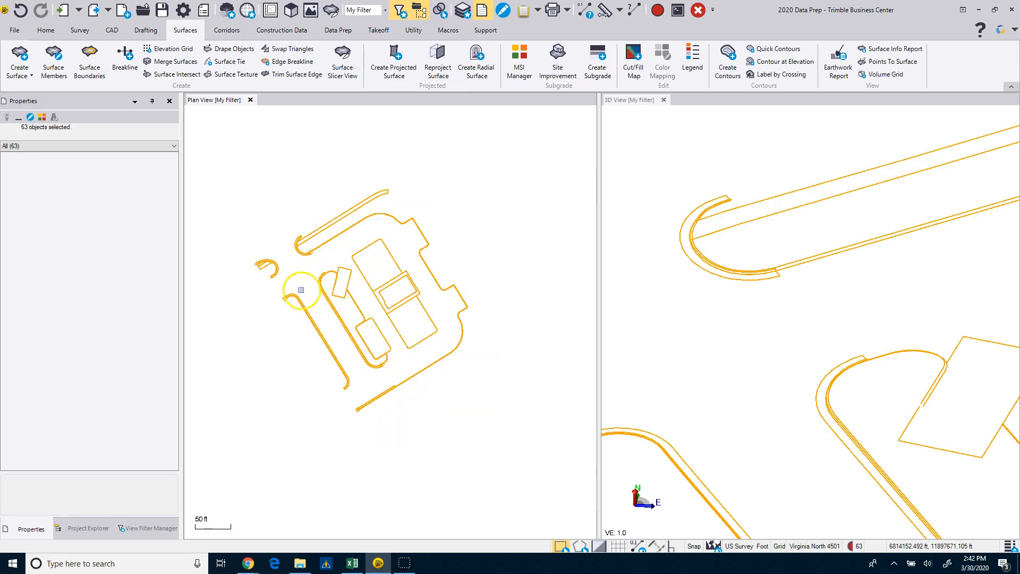
click(308, 288)
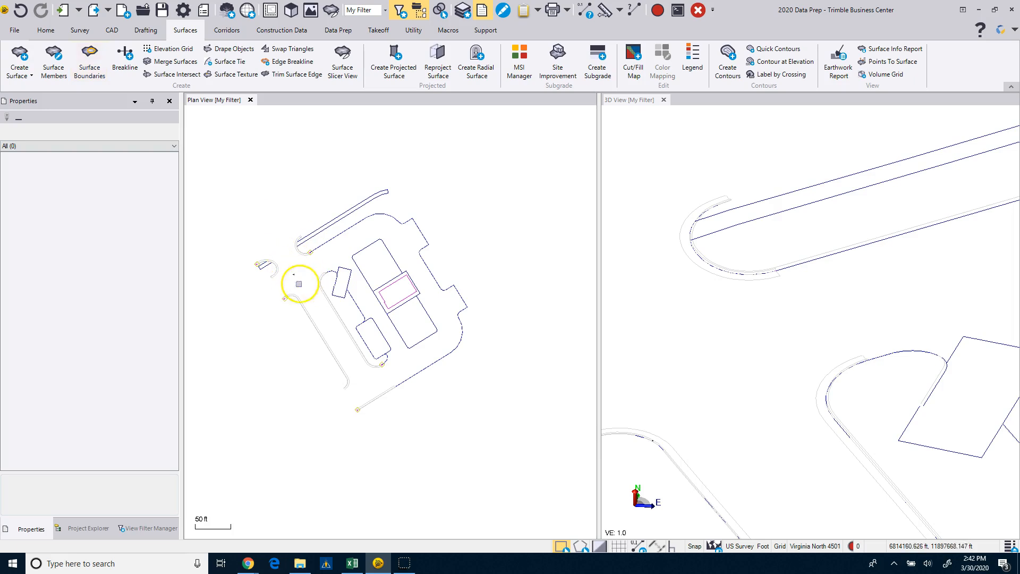
Select all objects on the layers DTM-Building-3D, DTM-Curbing-BC, DTM-Curbing-TBC, DTM-Dumpster Pad, DTM-Propane, DTM-Pump Island-3D and DTM-Sidewalk.
click(47, 30)
click(877, 63)
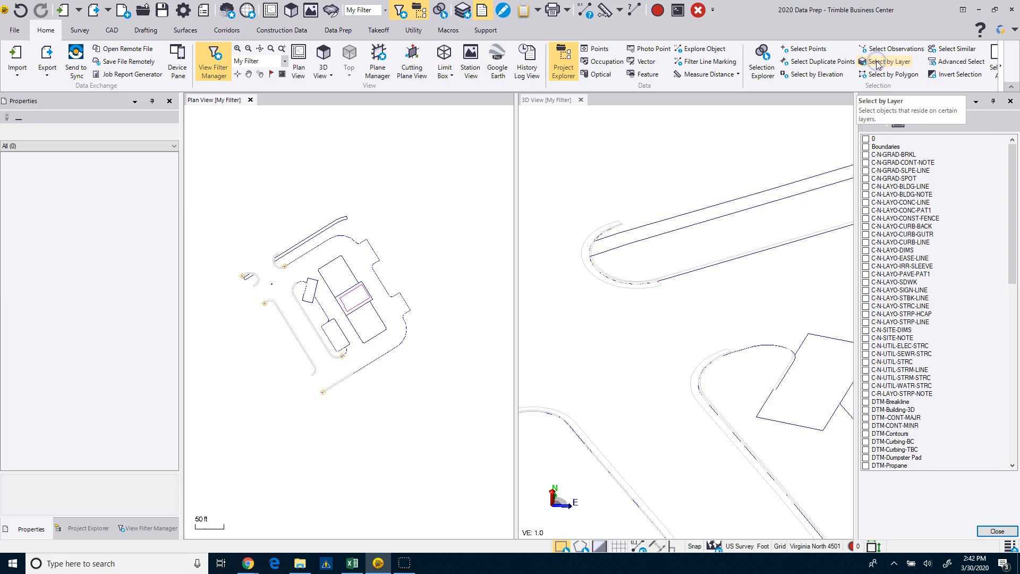
scroll(927, 286, down, 3)
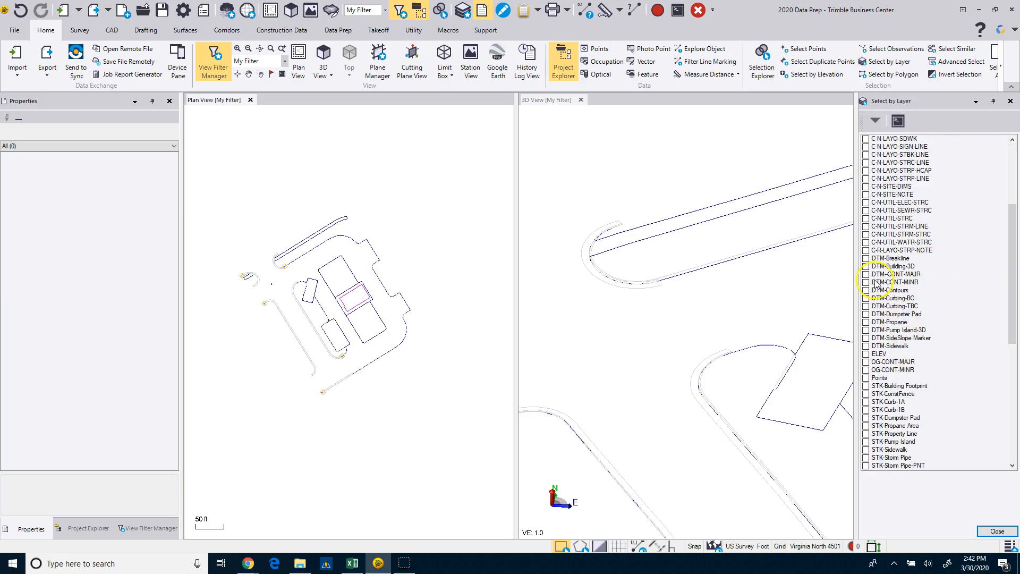
click(867, 266)
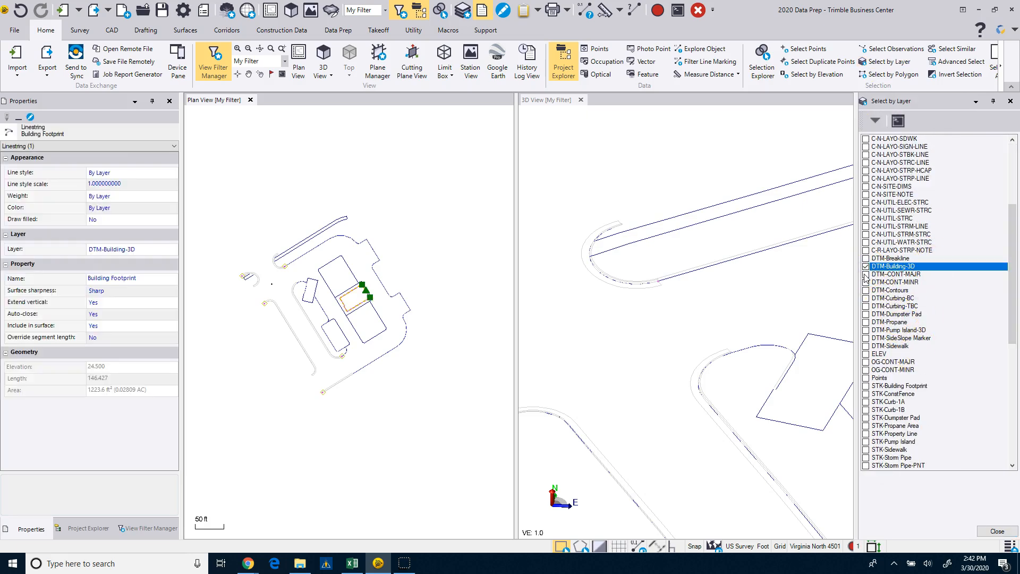
click(866, 298)
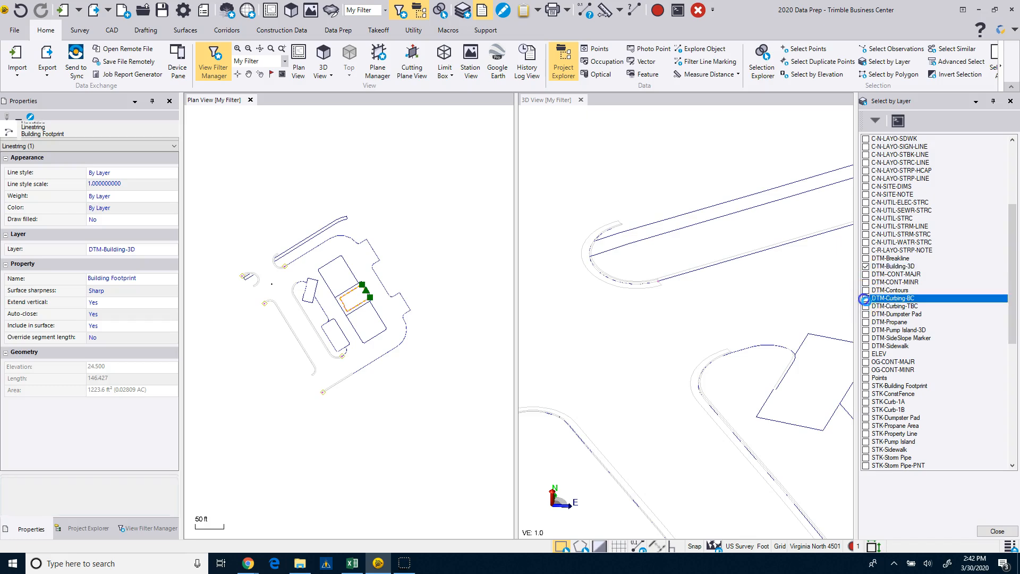
click(866, 306)
click(867, 314)
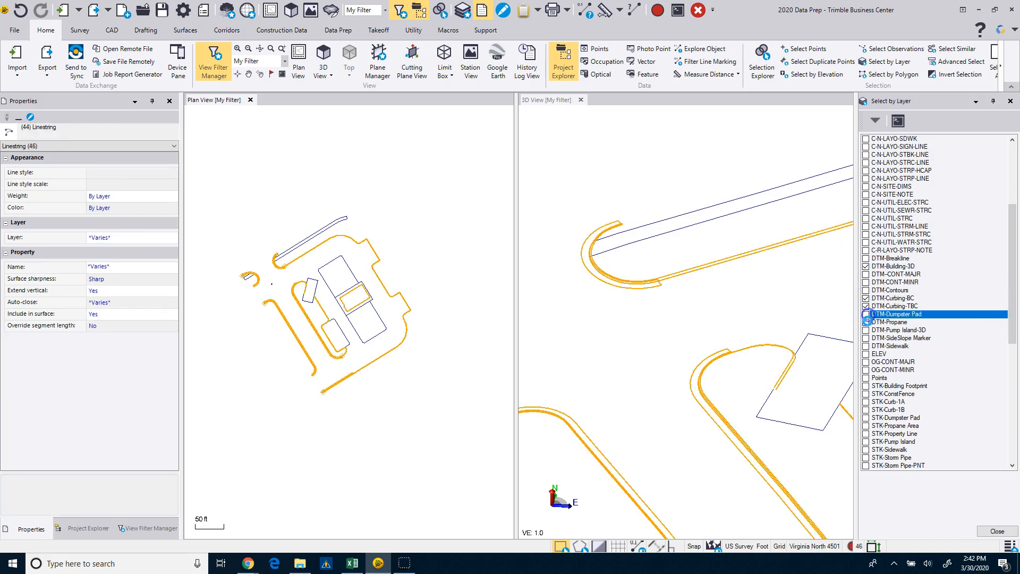
click(866, 322)
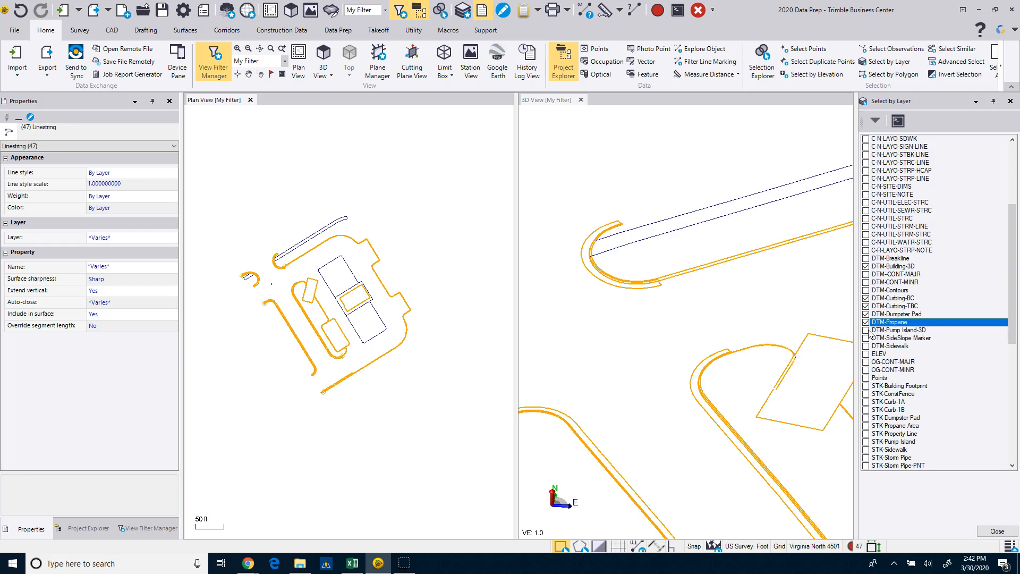
click(866, 330)
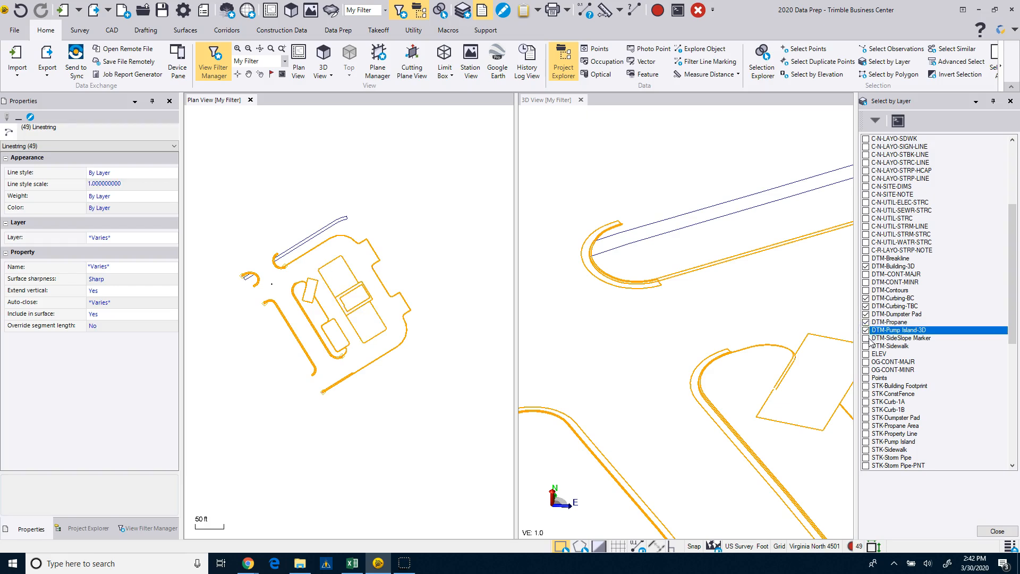
click(866, 346)
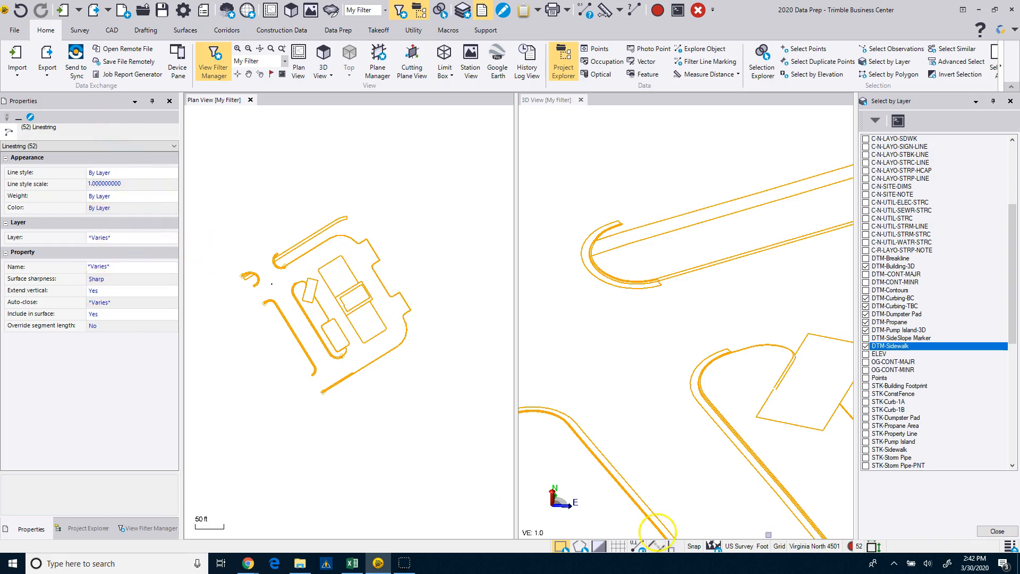
click(989, 532)
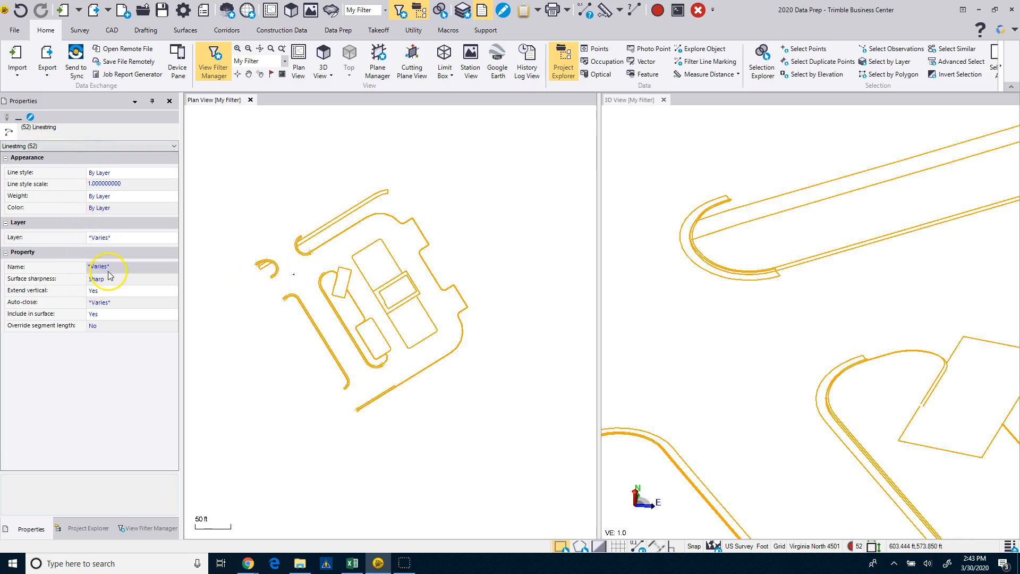
Set the surface sharpness of all selected linestrings to Sharp and texture boundary, then clear the selection.
click(137, 280)
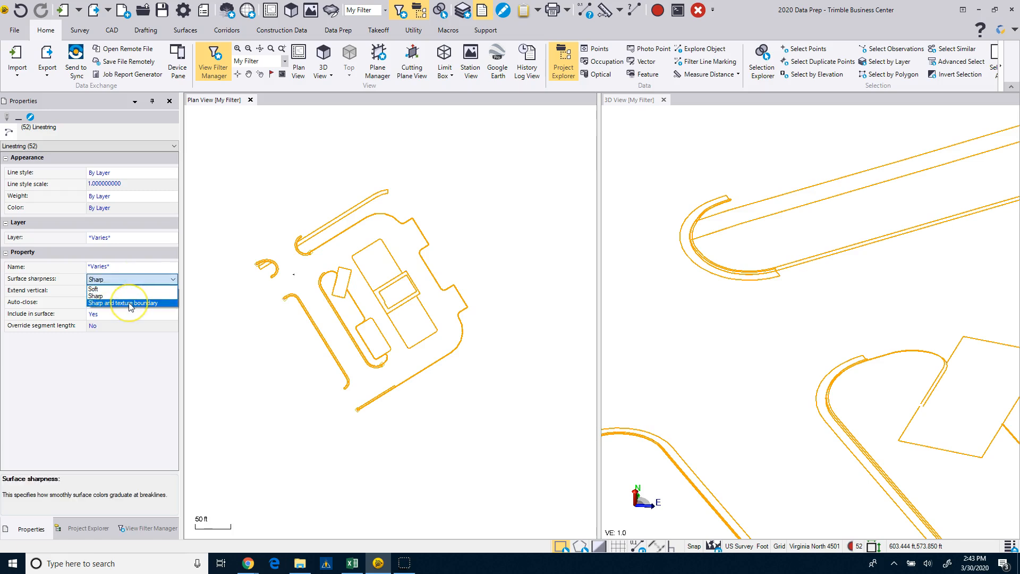
click(131, 307)
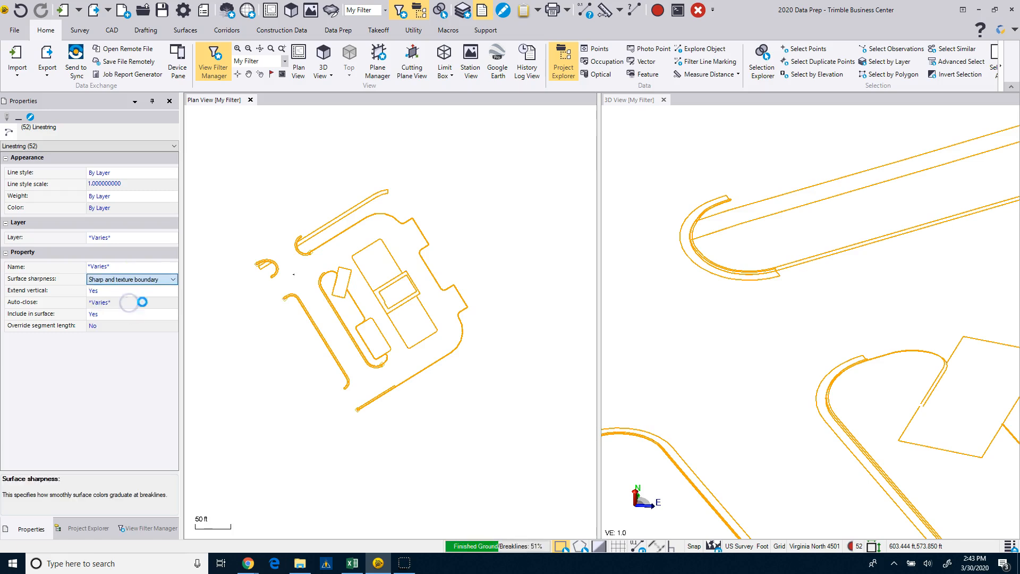
click(262, 222)
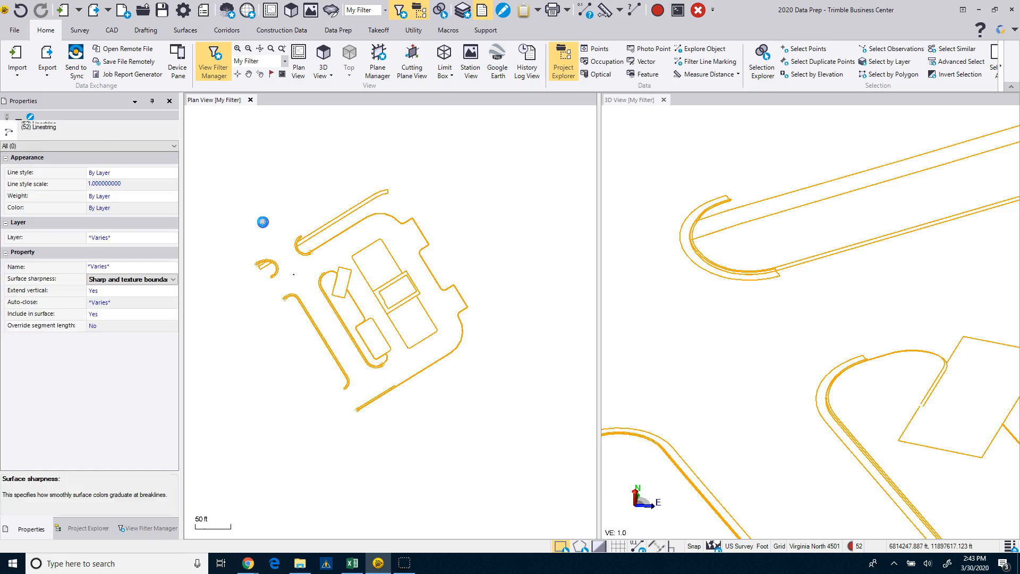
Show the Finished Ground surface again in the plan and 3D views.
click(134, 527)
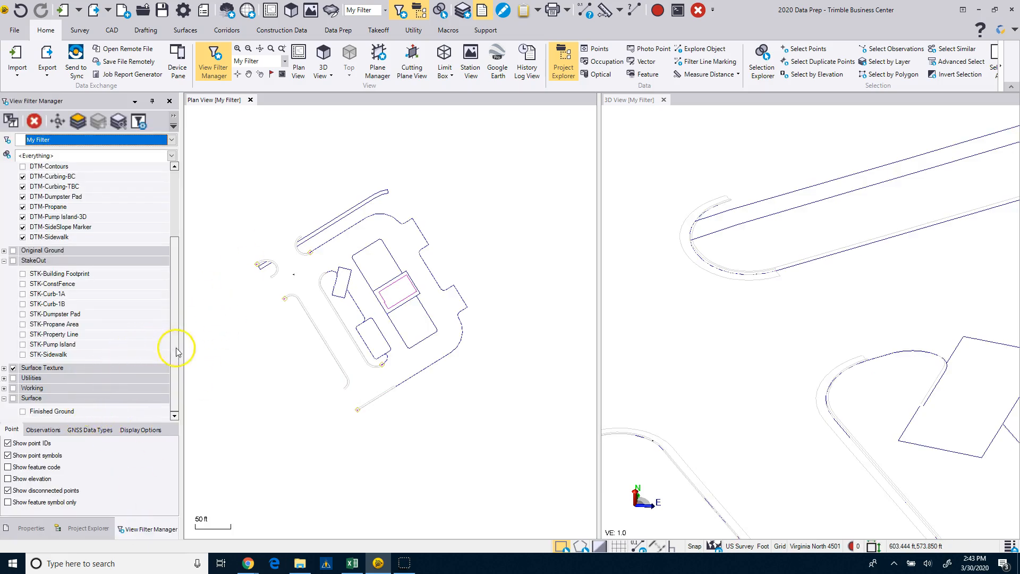
click(12, 398)
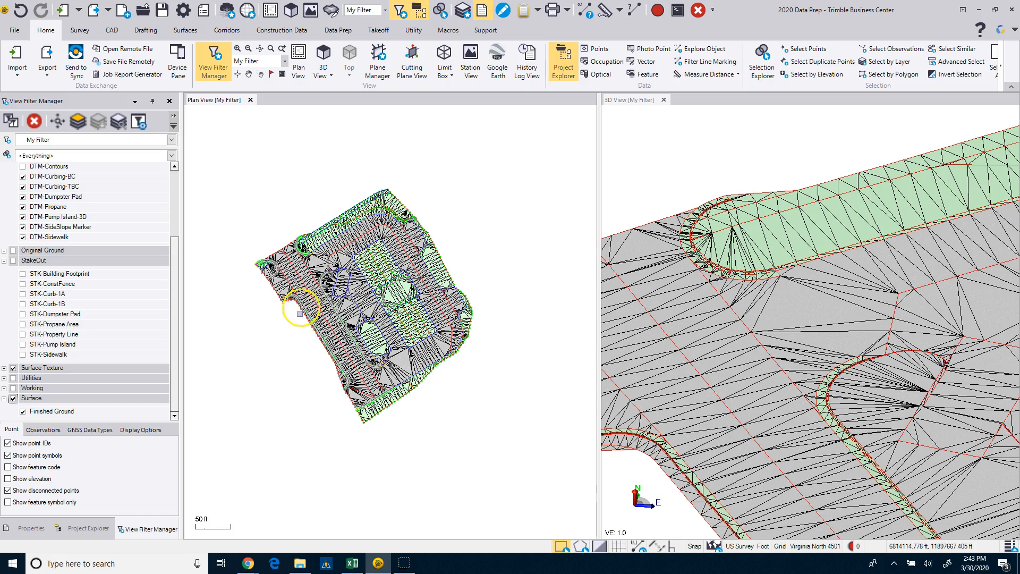
scroll(297, 251, up, 2)
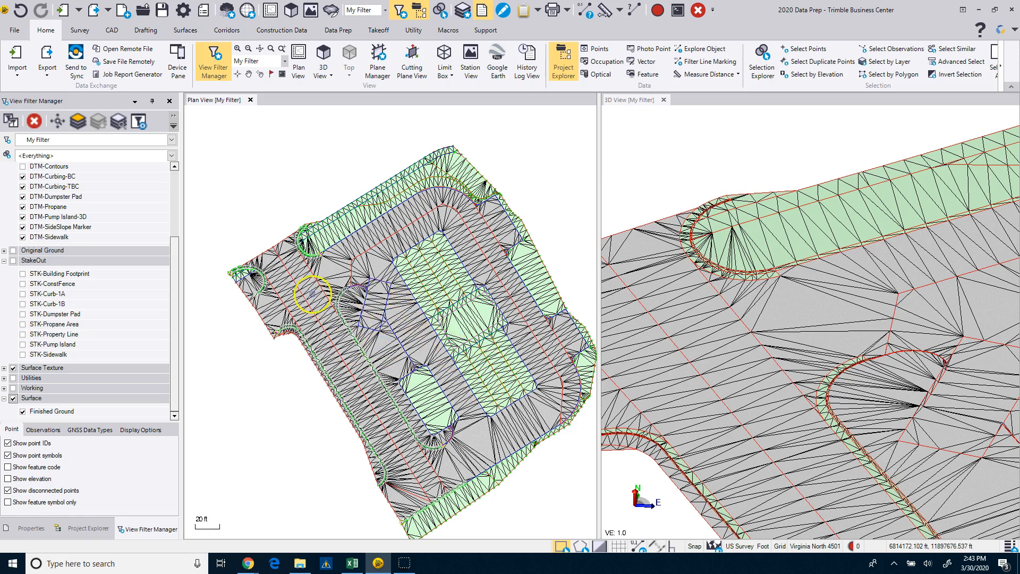
scroll(312, 293, up, 2)
click(325, 262)
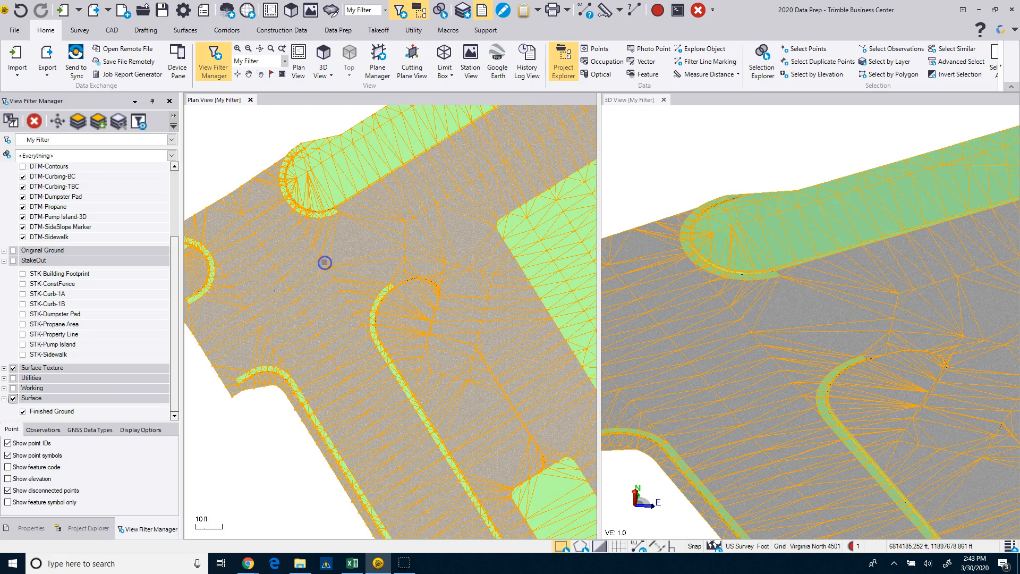
click(261, 167)
Show the DTM-Breakline layer and set the breakline joining the northern curb island to the long curb island to Sharp and texture boundary.
scroll(93, 290, up, 2)
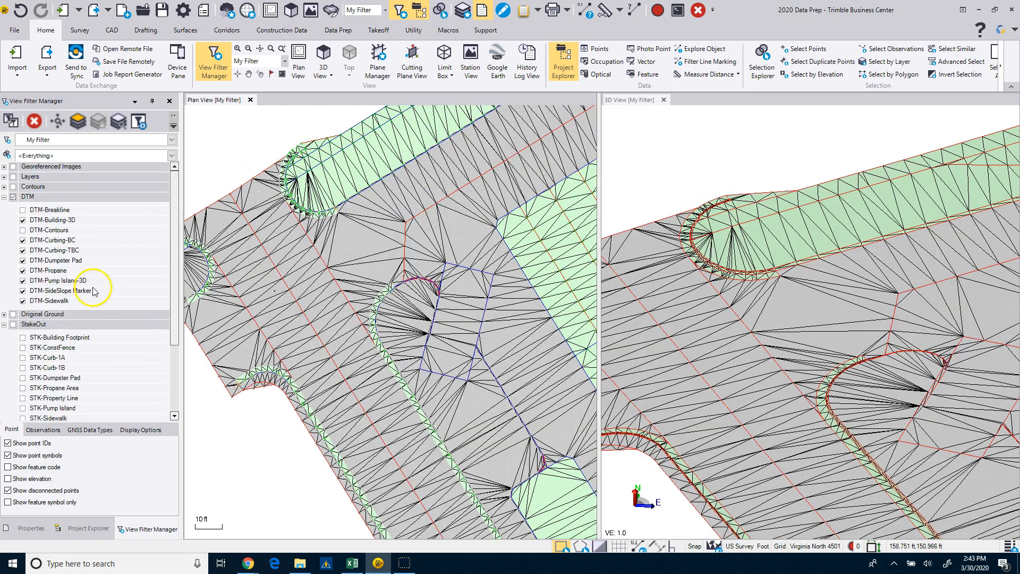
click(22, 210)
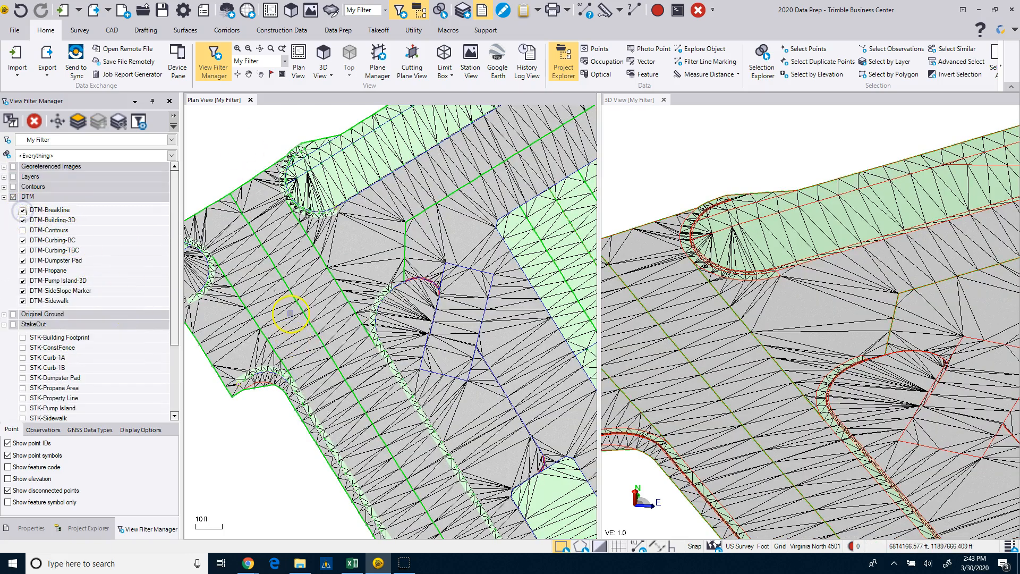
click(321, 271)
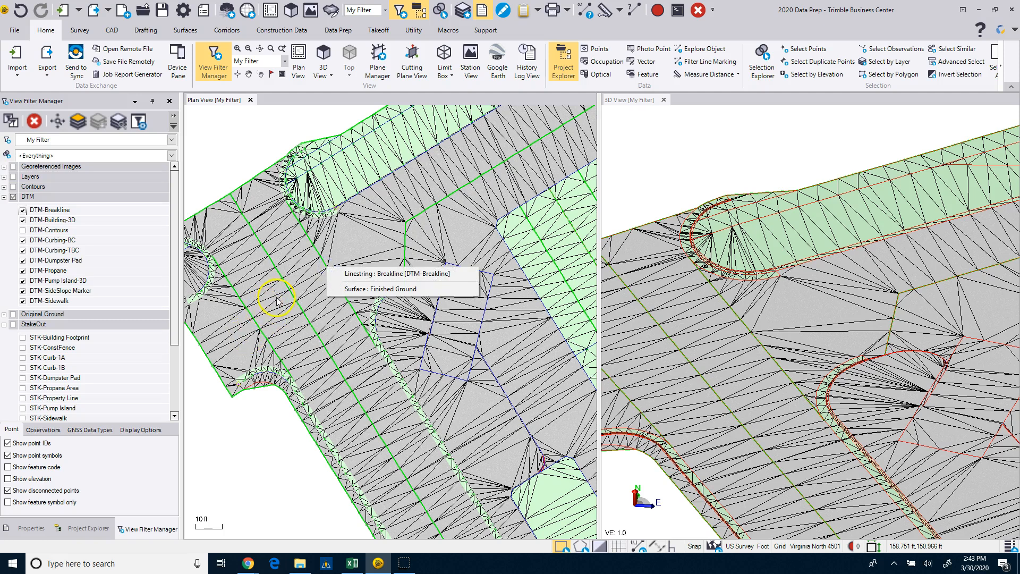
click(345, 241)
click(321, 263)
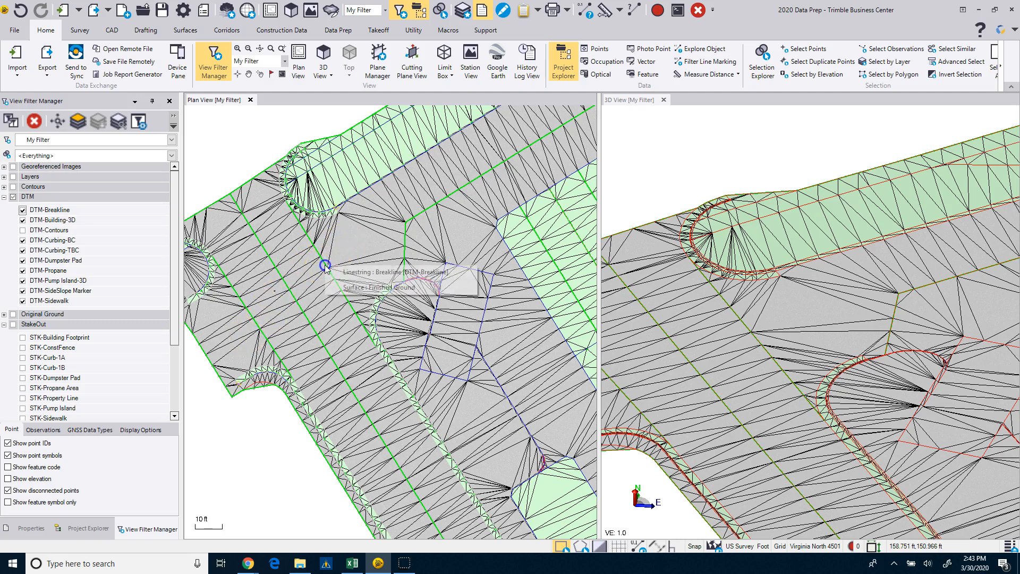
click(353, 274)
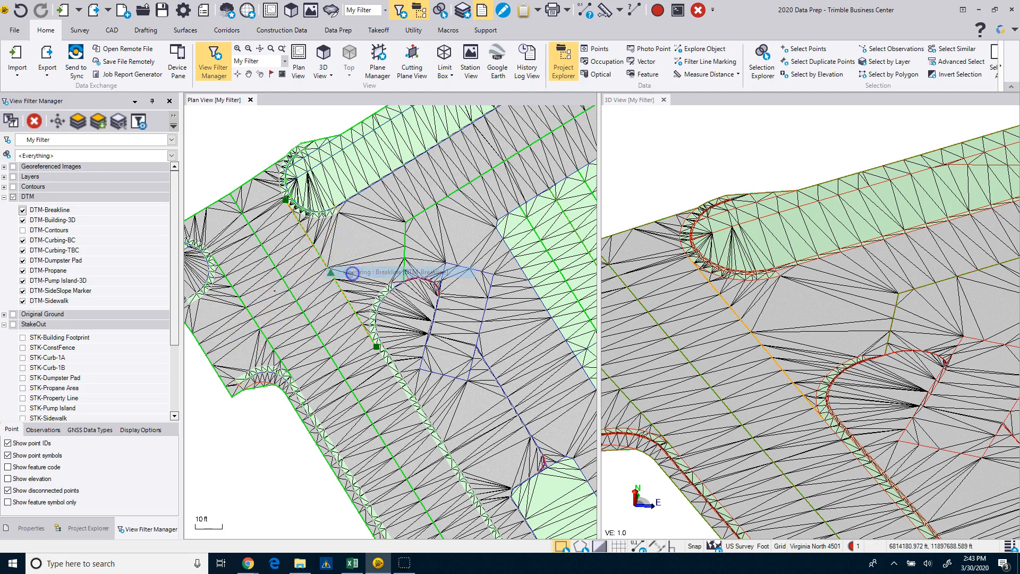
click(35, 532)
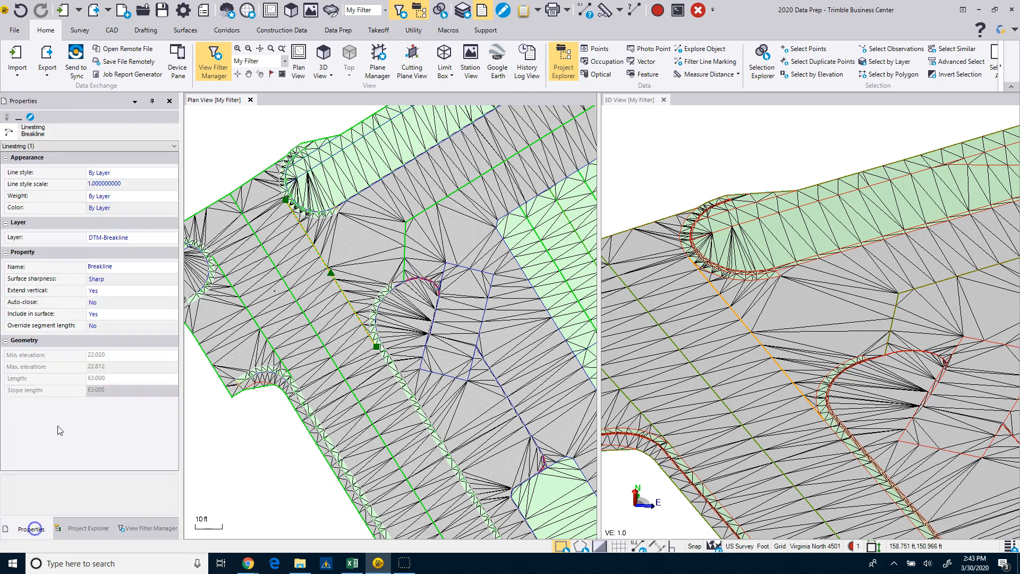
click(113, 285)
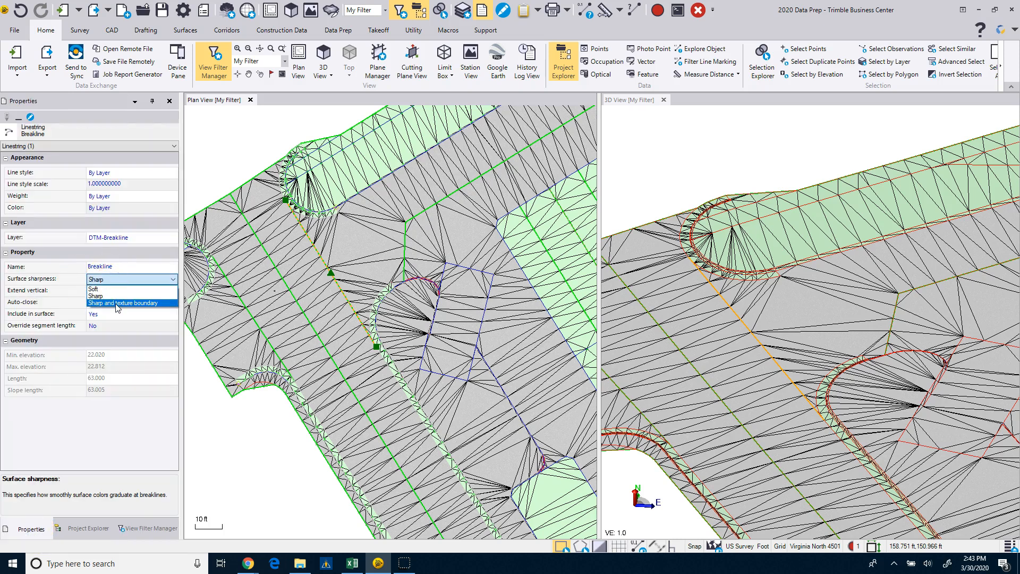
click(117, 303)
Set the surface sharpness of the breakline running from the long curb island's south end to Sharp and texture boundary.
scroll(367, 415, down, 3)
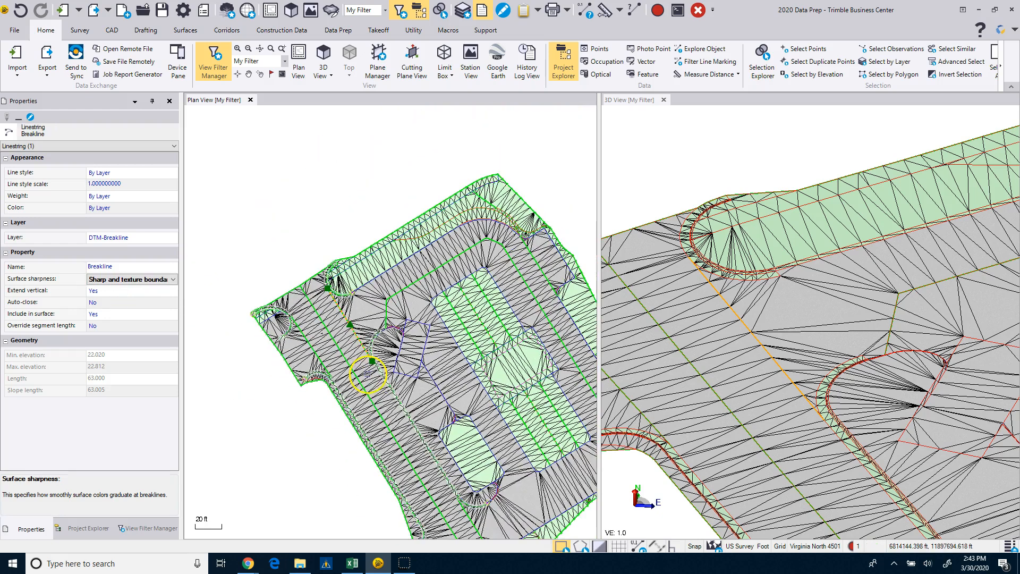
scroll(410, 353, up, 3)
click(431, 366)
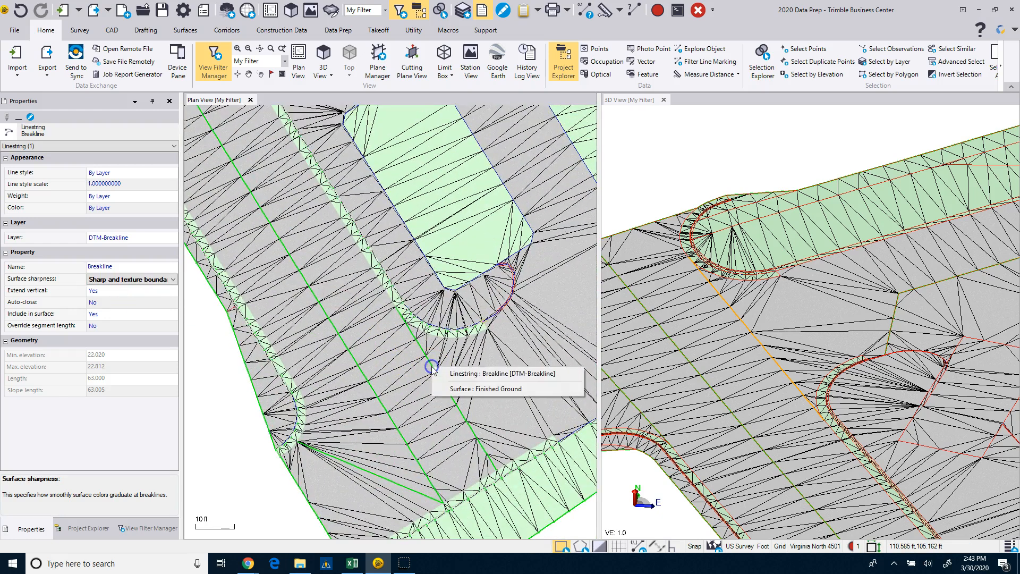
click(463, 377)
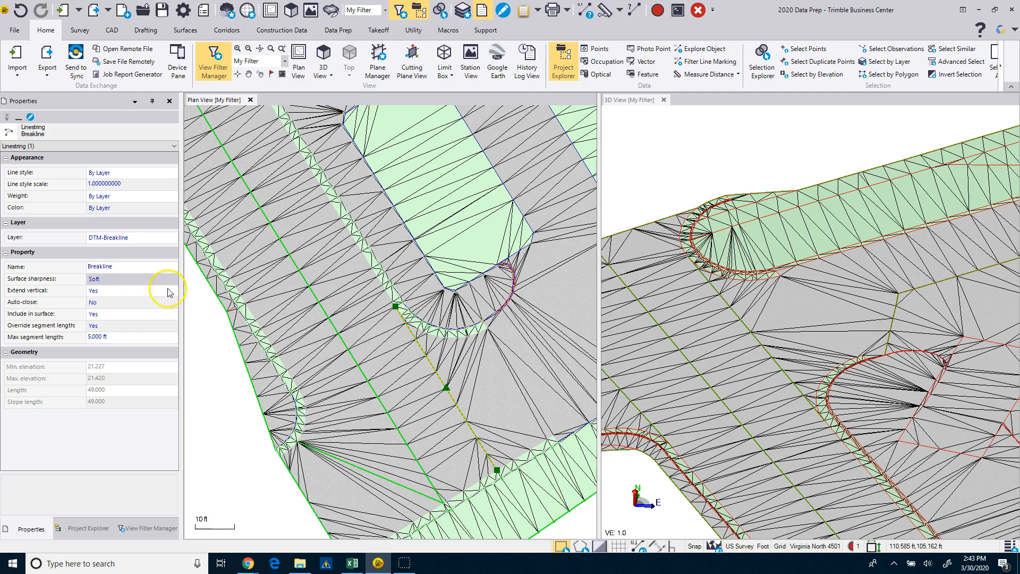
click(129, 280)
click(133, 301)
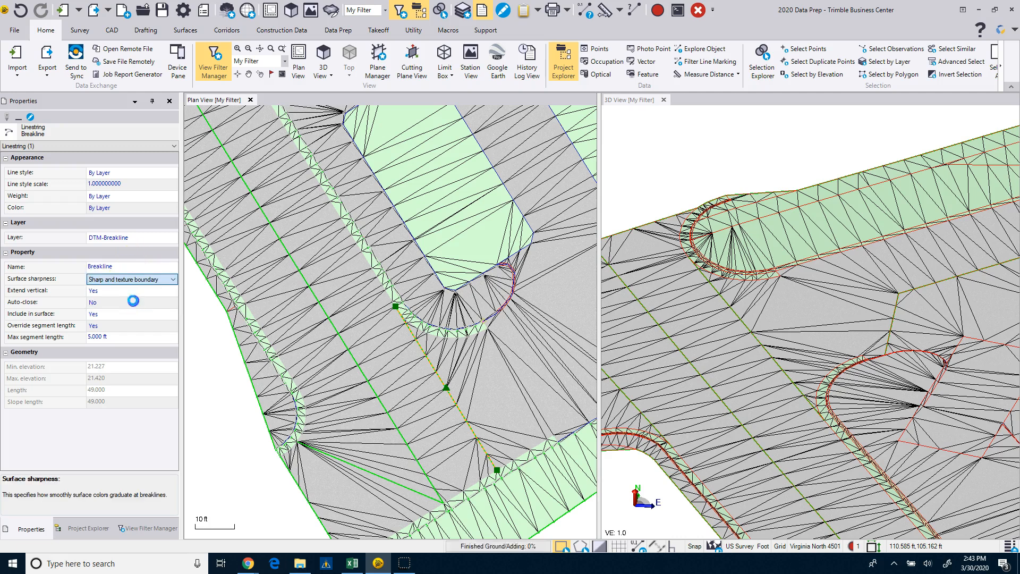
scroll(360, 355, down, 5)
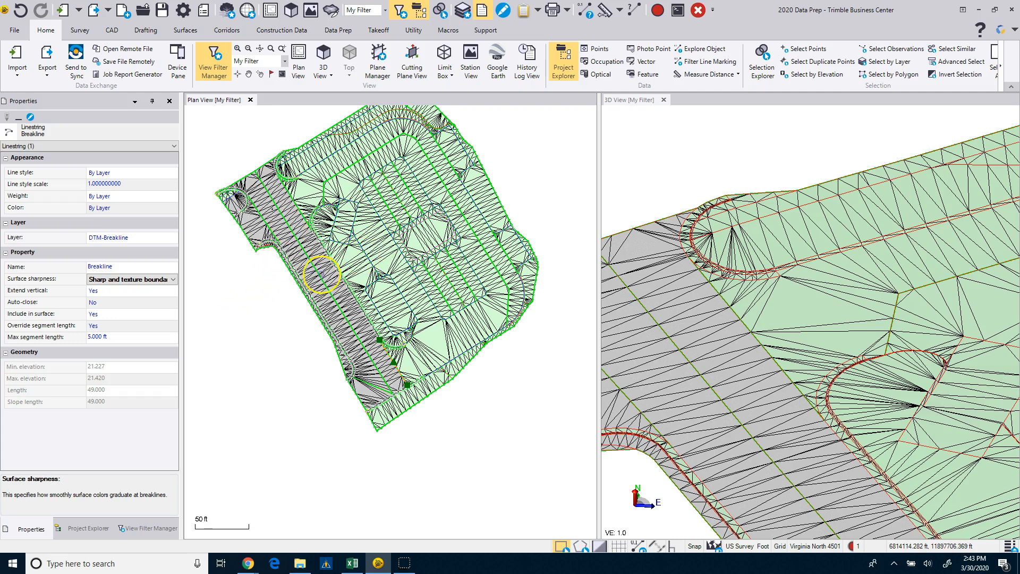
Start a breakline on layer DTM-Breakline for the Finished Ground surface, with surface sharpness Sharp and texture boundary.
scroll(249, 221, up, 5)
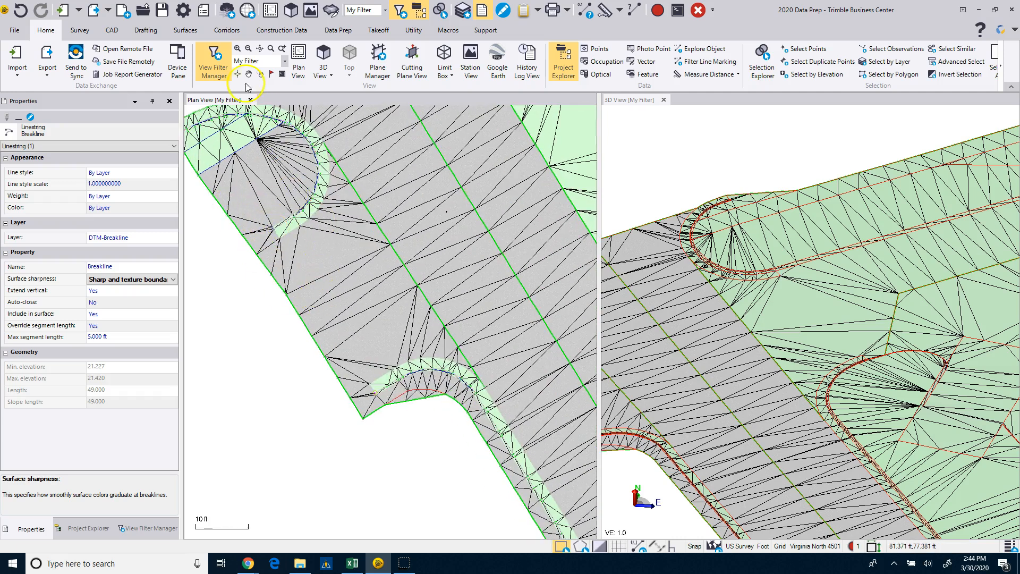
click(186, 31)
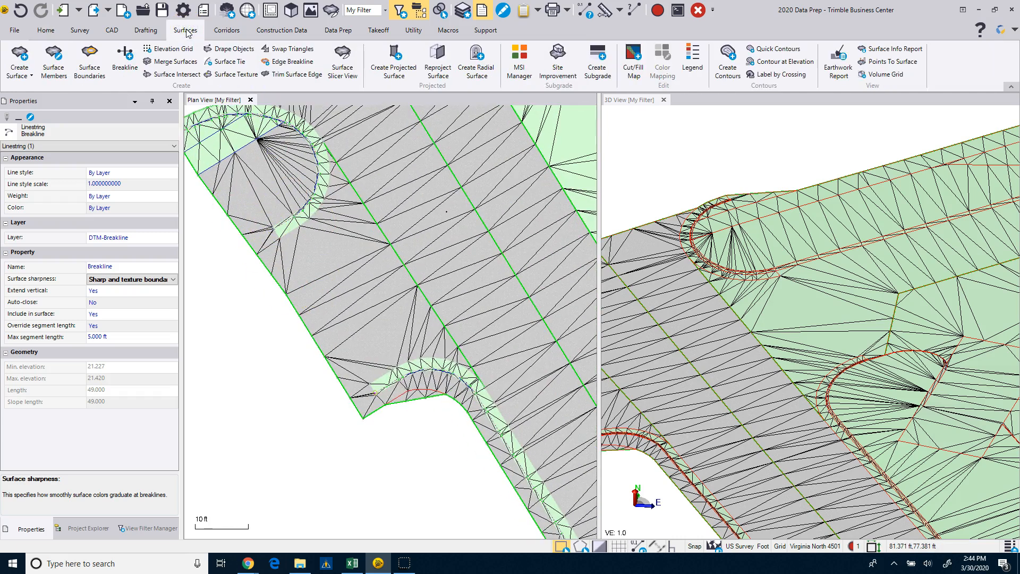
click(125, 56)
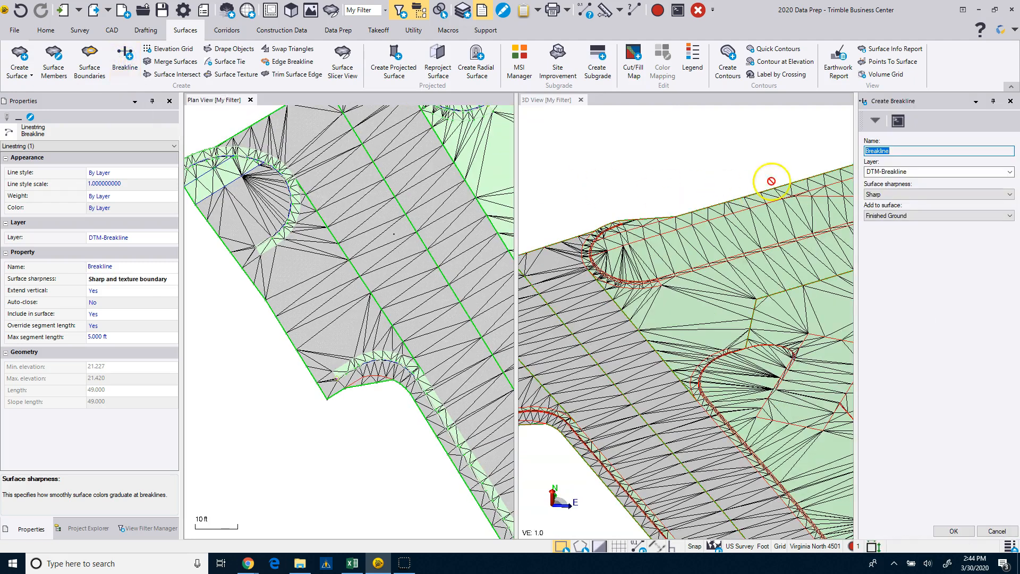
click(880, 196)
click(896, 213)
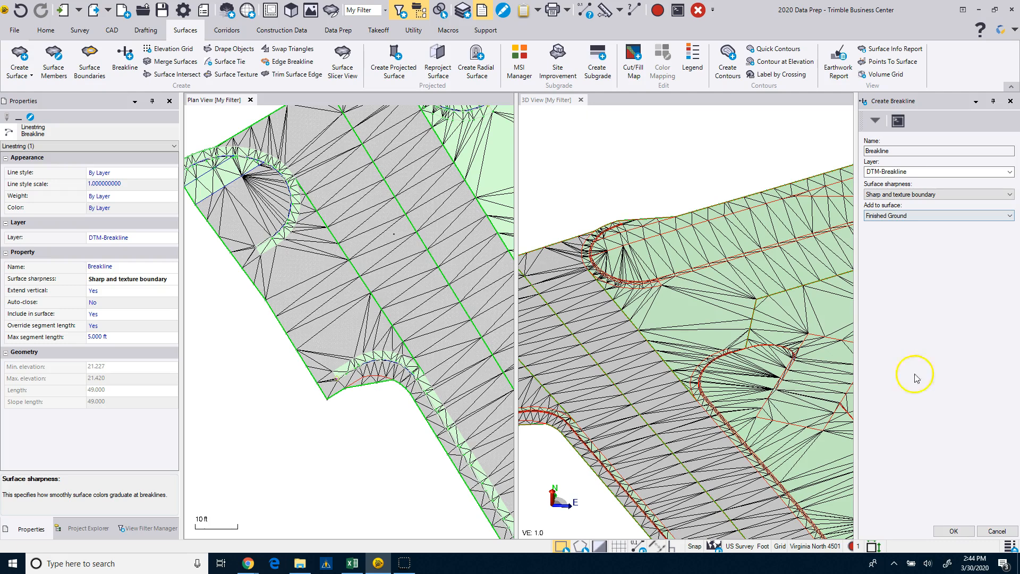
click(954, 531)
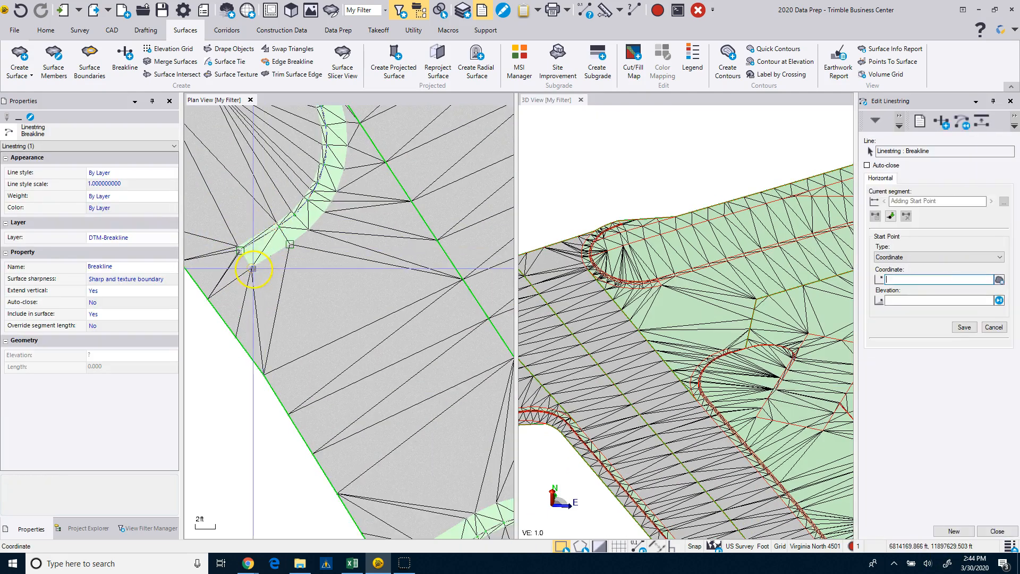
Draw the breakline about 32 ft long between the two curb ends across the opening on the site's southwest edge.
middle_drag(319, 351, 310, 214)
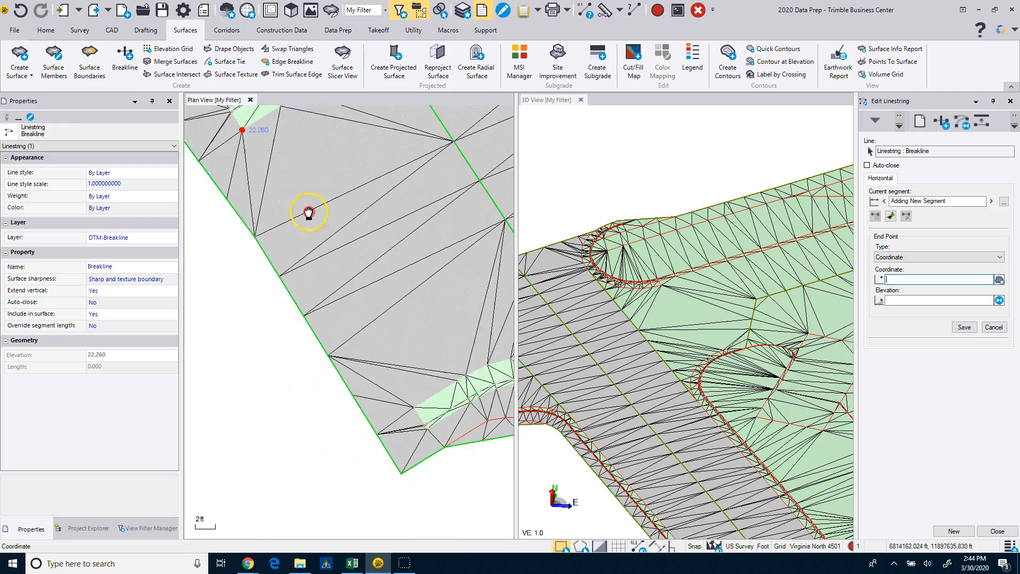
scroll(398, 432, up, 3)
click(444, 346)
scroll(352, 352, down, 3)
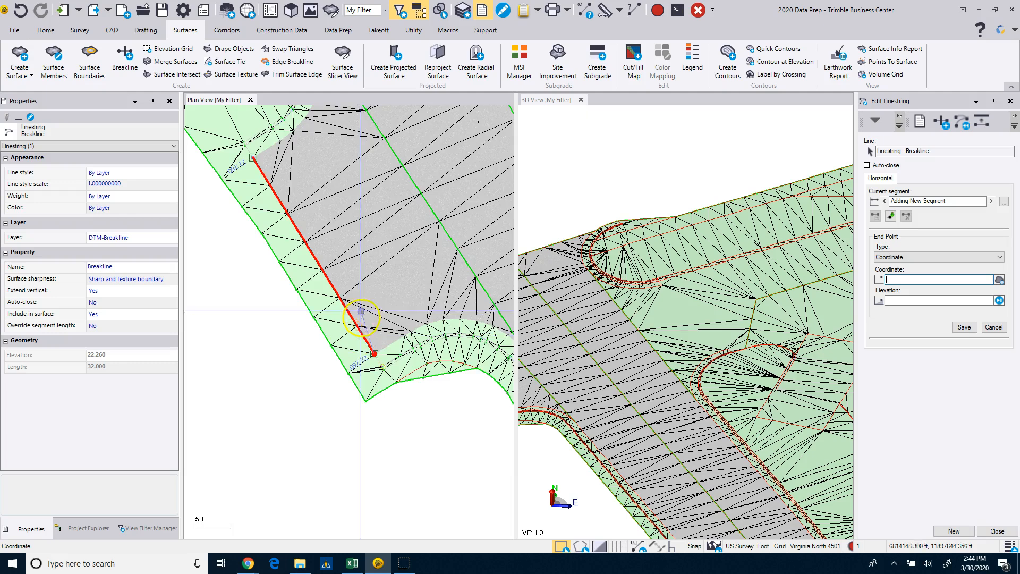
middle_drag(360, 305, 328, 372)
scroll(328, 371, down, 1)
scroll(237, 255, down, 1)
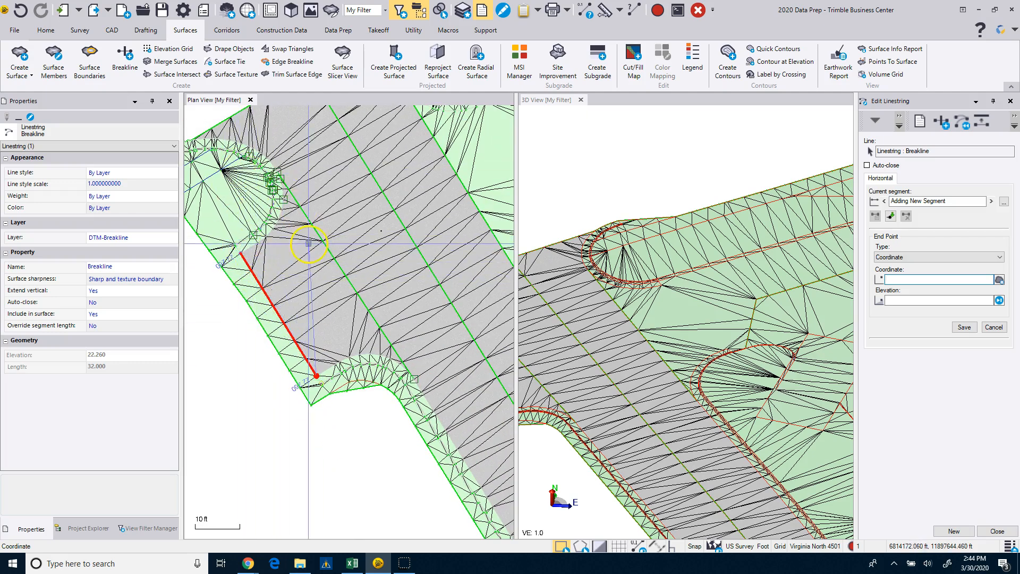
scroll(442, 329, down, 1)
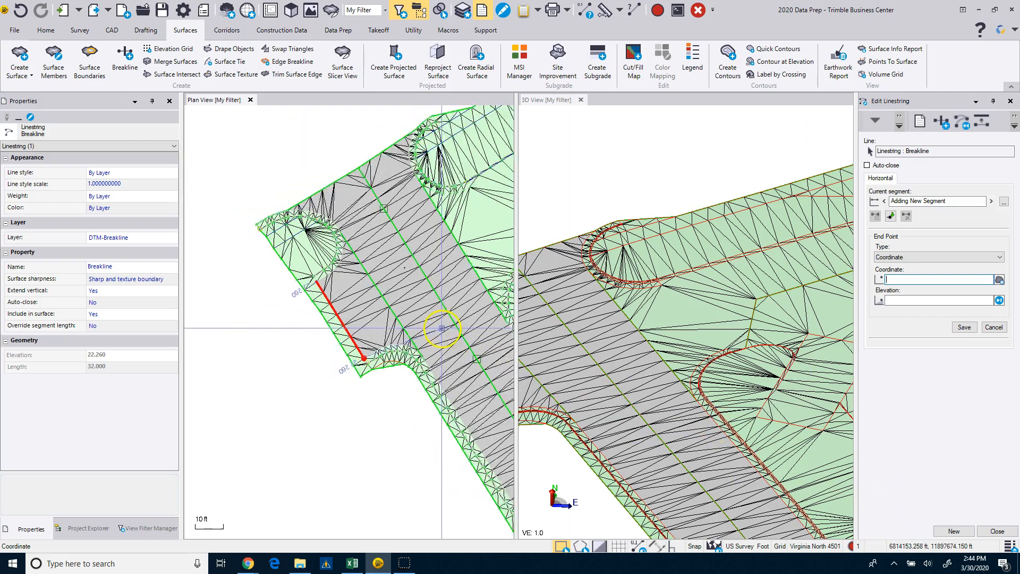
scroll(442, 328, down, 1)
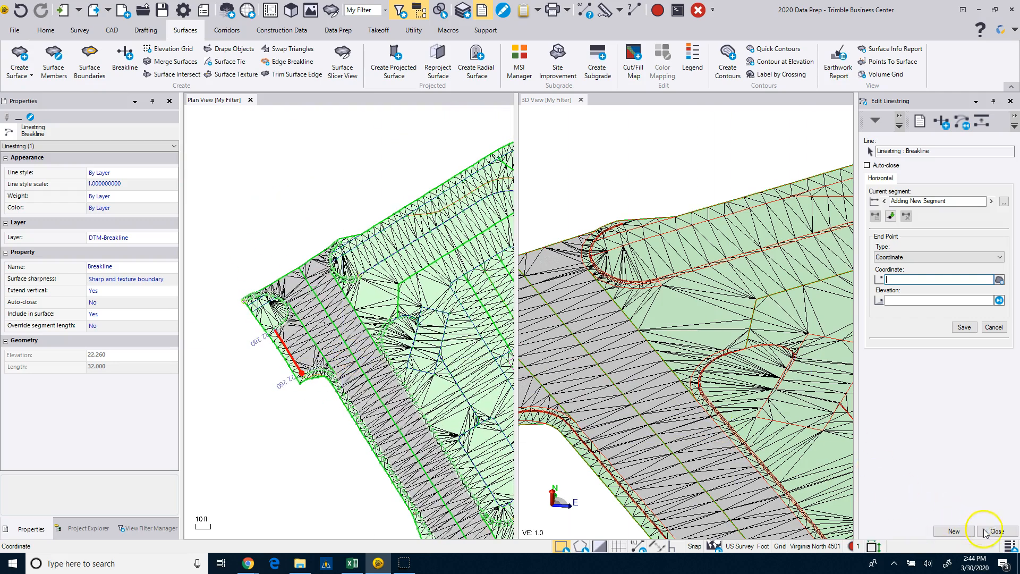
click(987, 531)
Set the Finished Ground surface's transparency to 10.
click(509, 261)
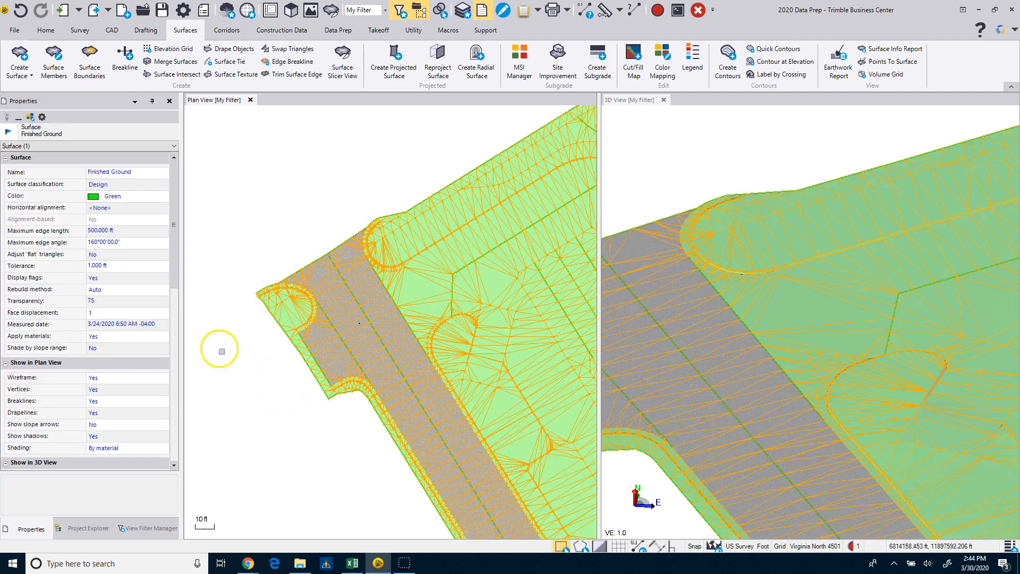
click(98, 302)
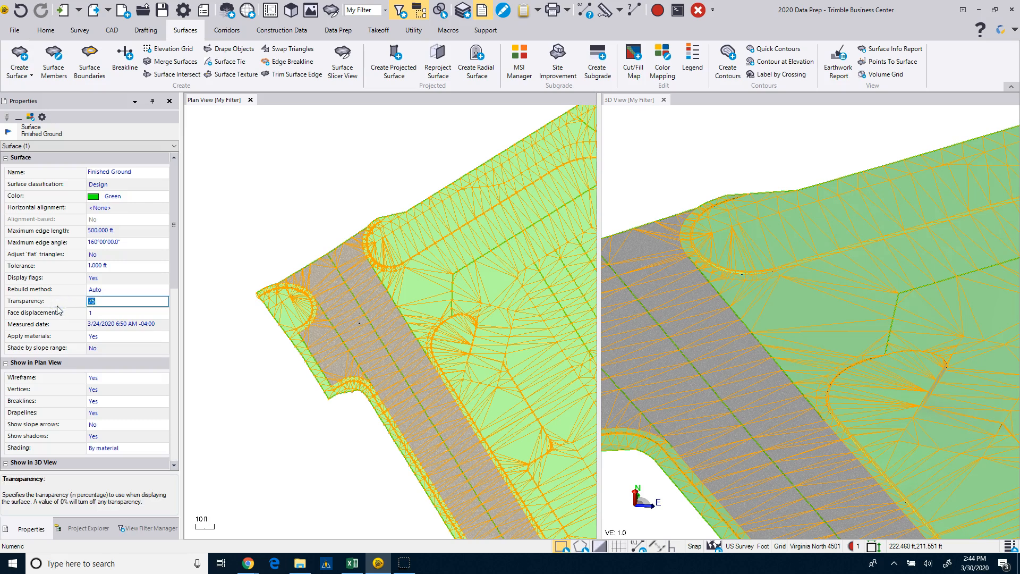
key(Return)
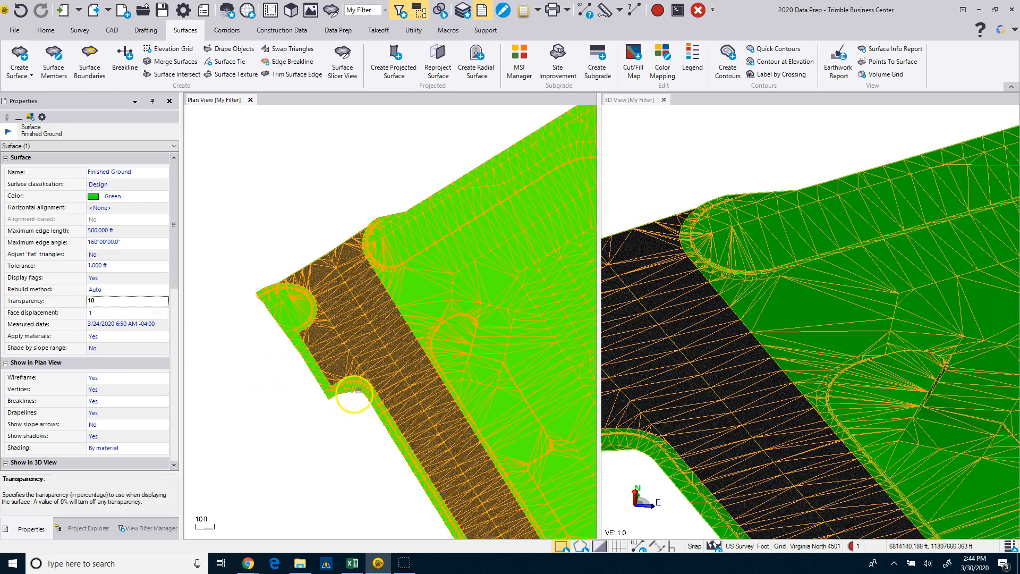
click(281, 191)
scroll(348, 340, up, 5)
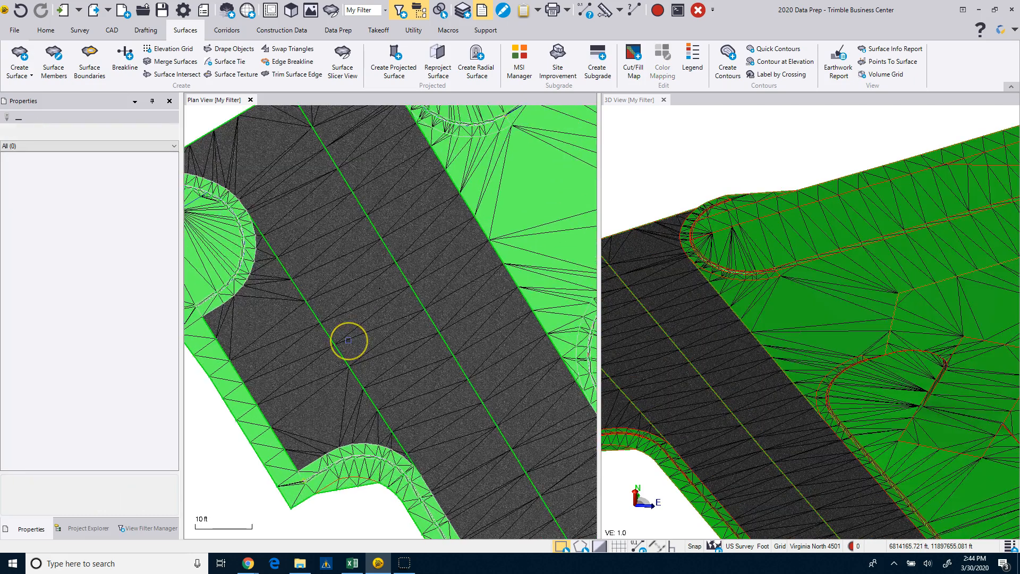
scroll(348, 341, down, 4)
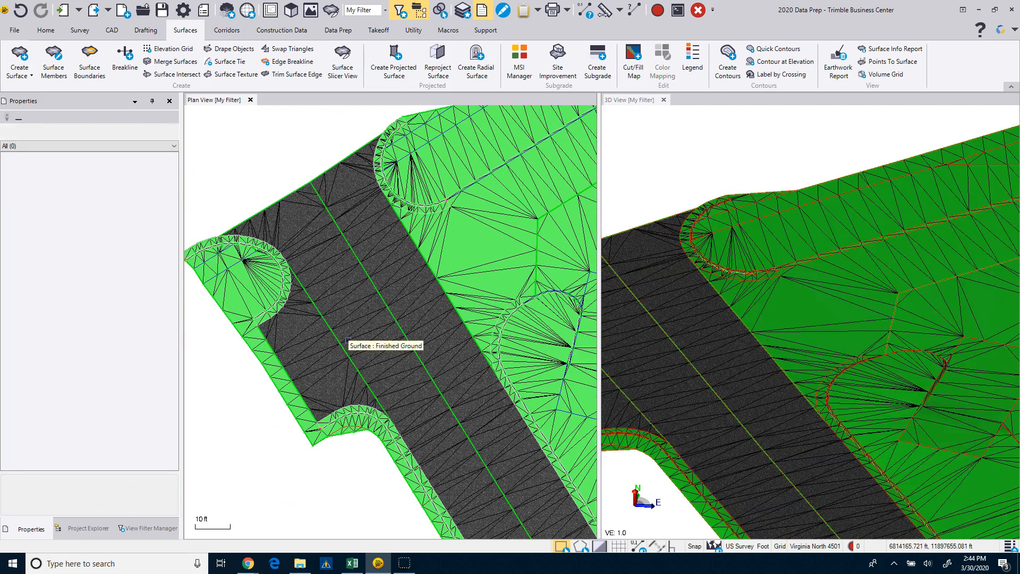
scroll(348, 343, down, 2)
middle_drag(412, 362, 367, 340)
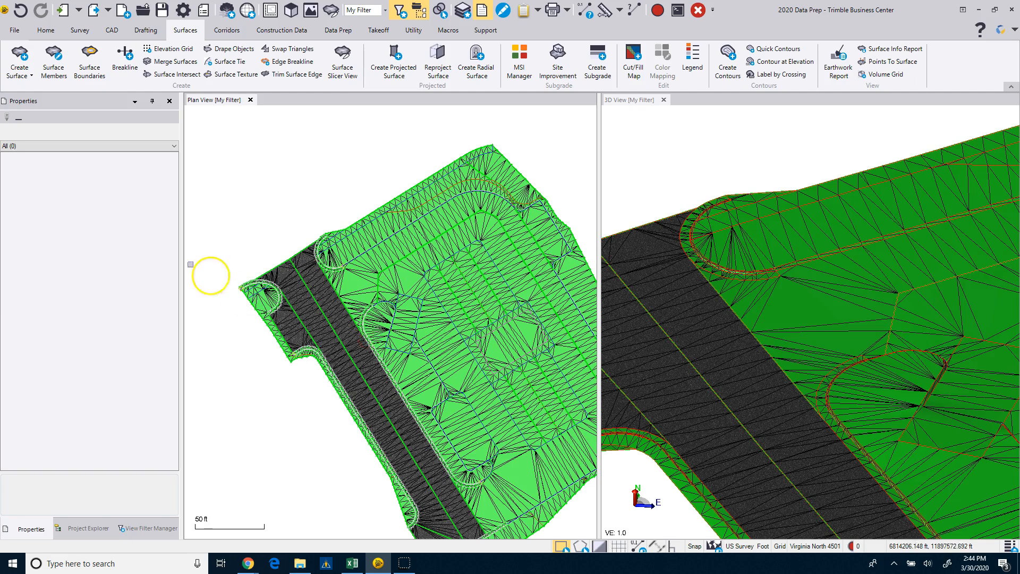
Add a texture named Grass with the Grass Area landscape material to Finished Ground's northern strip and eastern island.
middle_drag(317, 181, 259, 159)
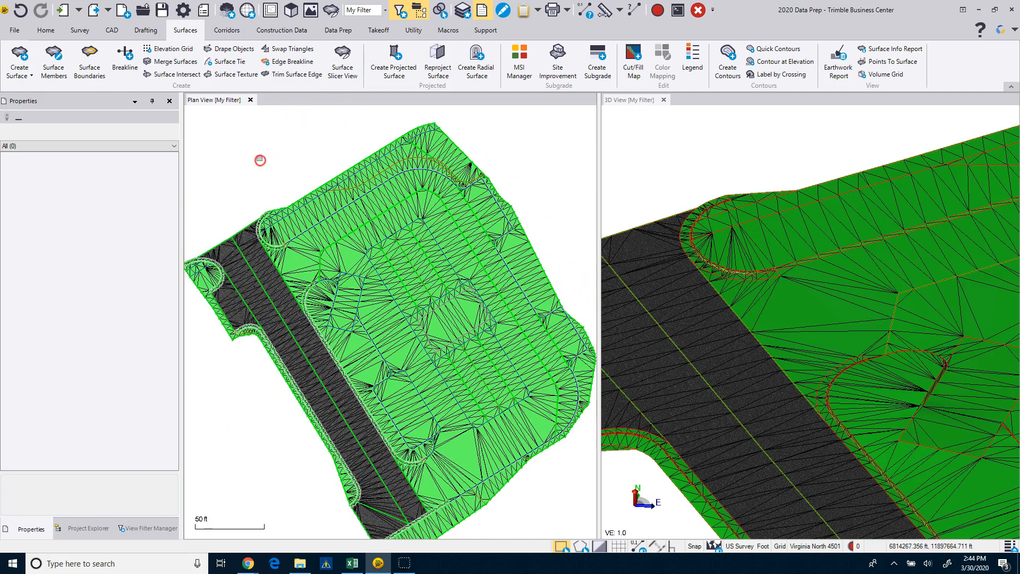
click(224, 76)
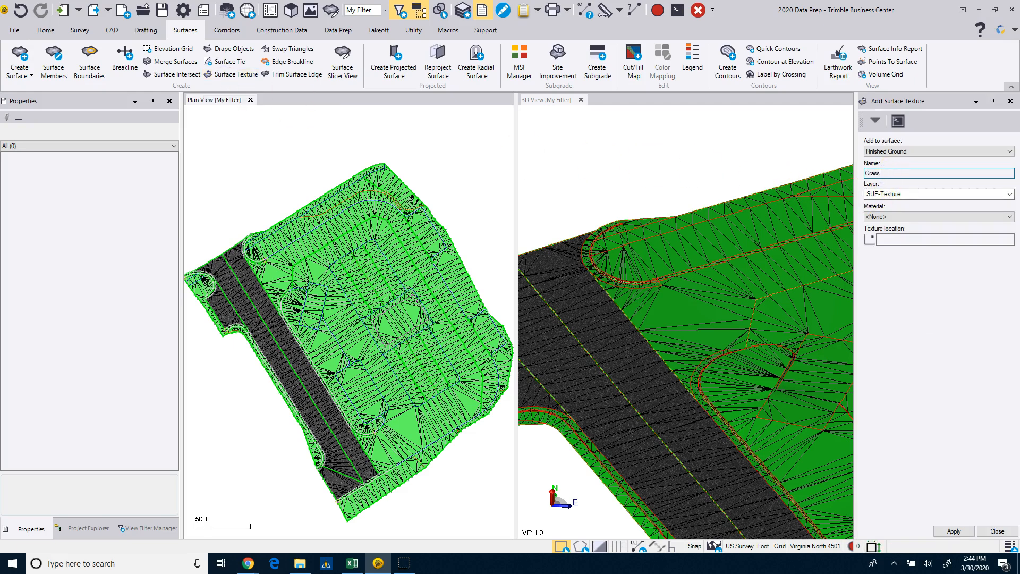
click(914, 217)
click(895, 251)
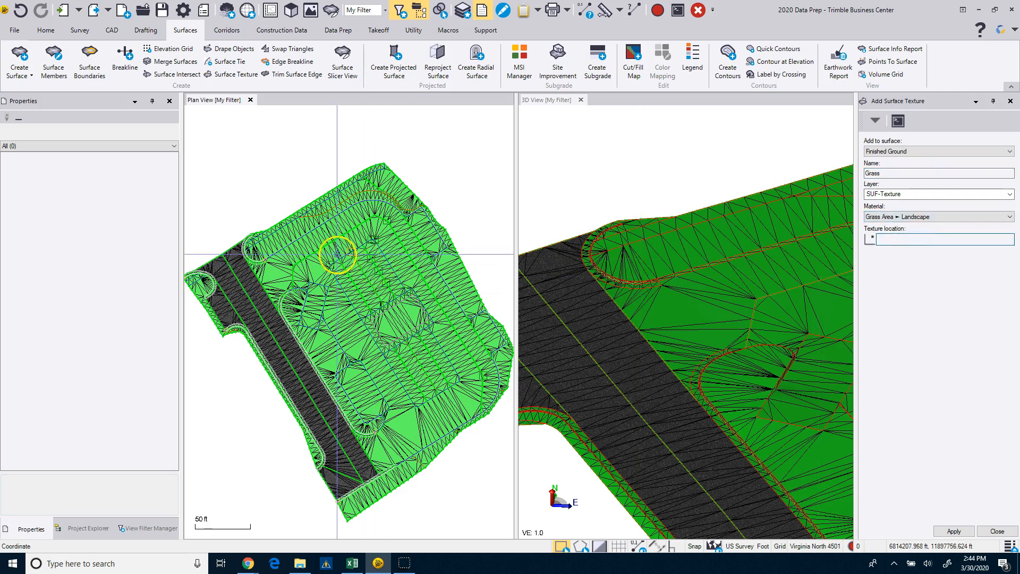
scroll(284, 248, up, 3)
scroll(284, 247, down, 2)
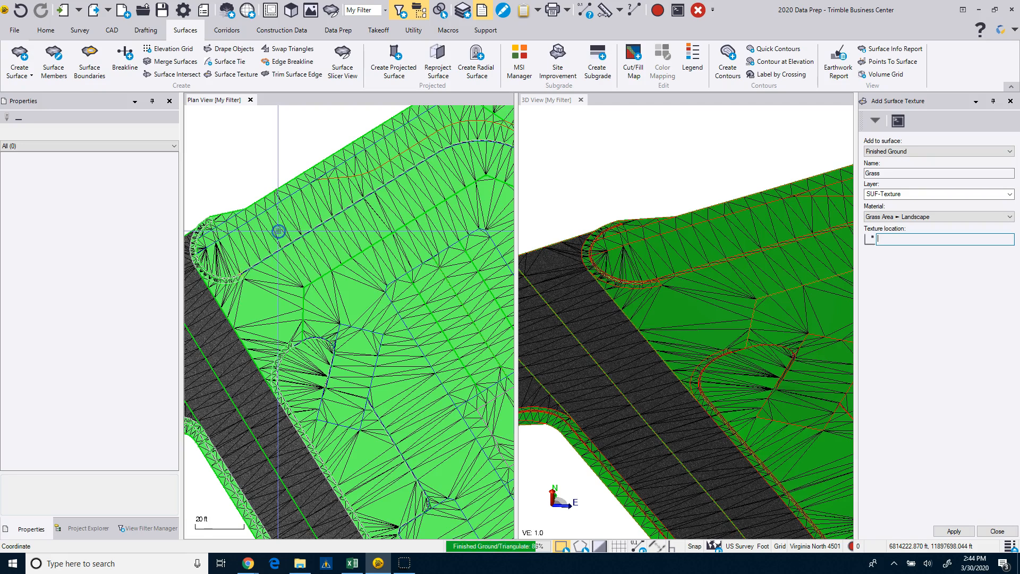
scroll(280, 232, down, 1)
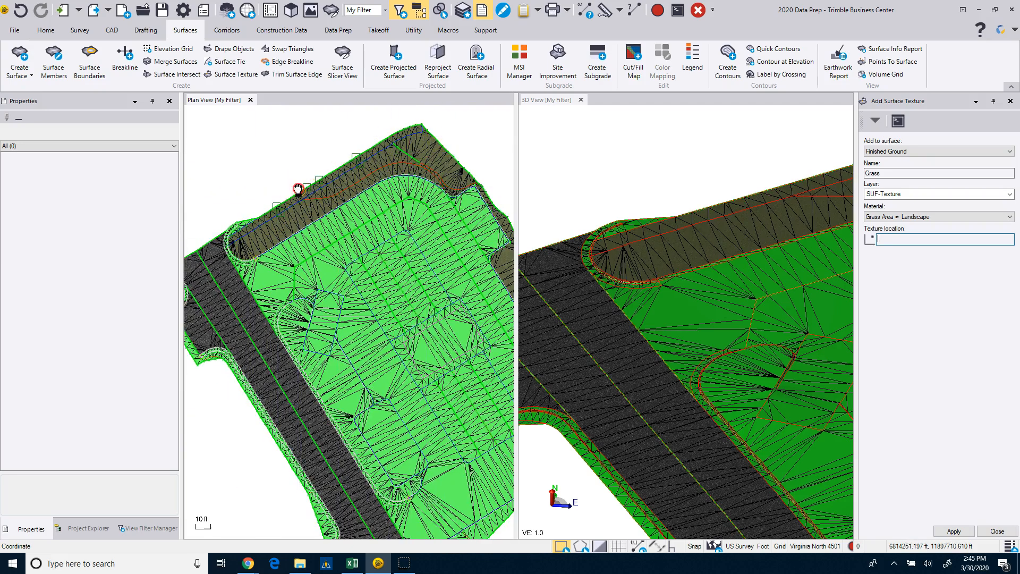
Place the Grass texture inside the long curb island beside the drive and finish adding grass.
scroll(287, 213, up, 2)
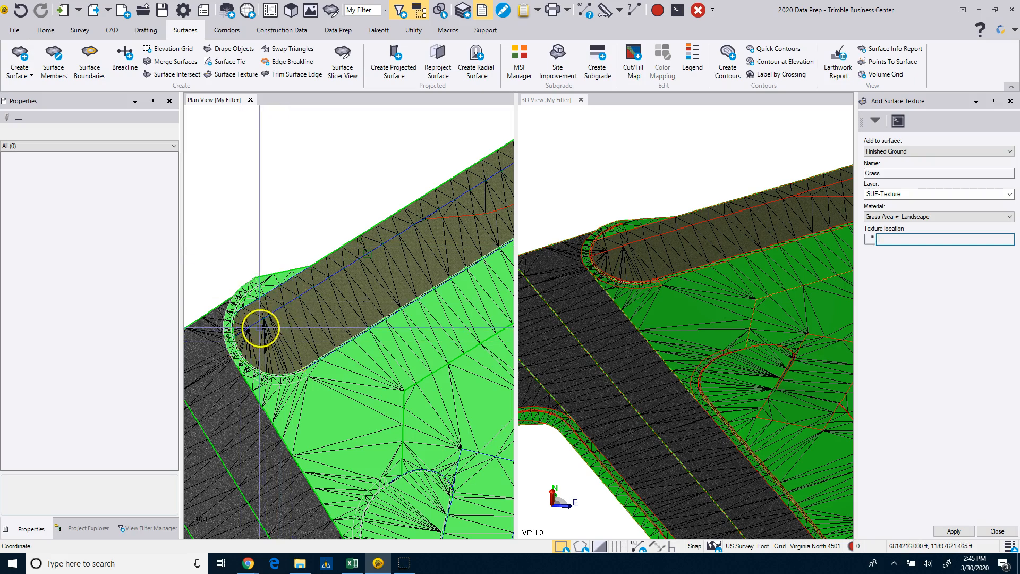
scroll(234, 331, up, 3)
scroll(235, 331, up, 2)
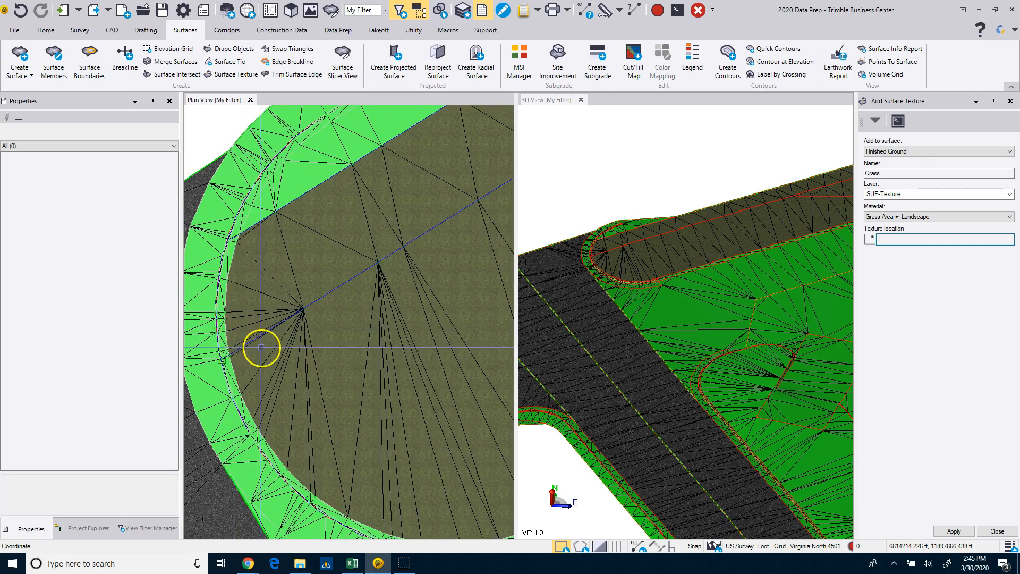
scroll(261, 347, down, 5)
middle_drag(375, 330, 370, 307)
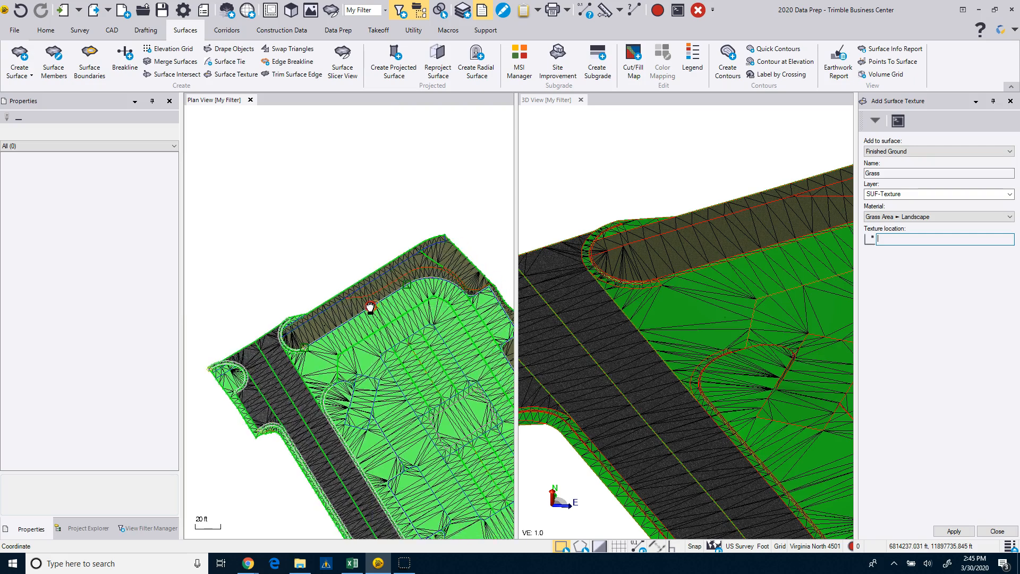
scroll(446, 246, up, 3)
scroll(462, 267, down, 4)
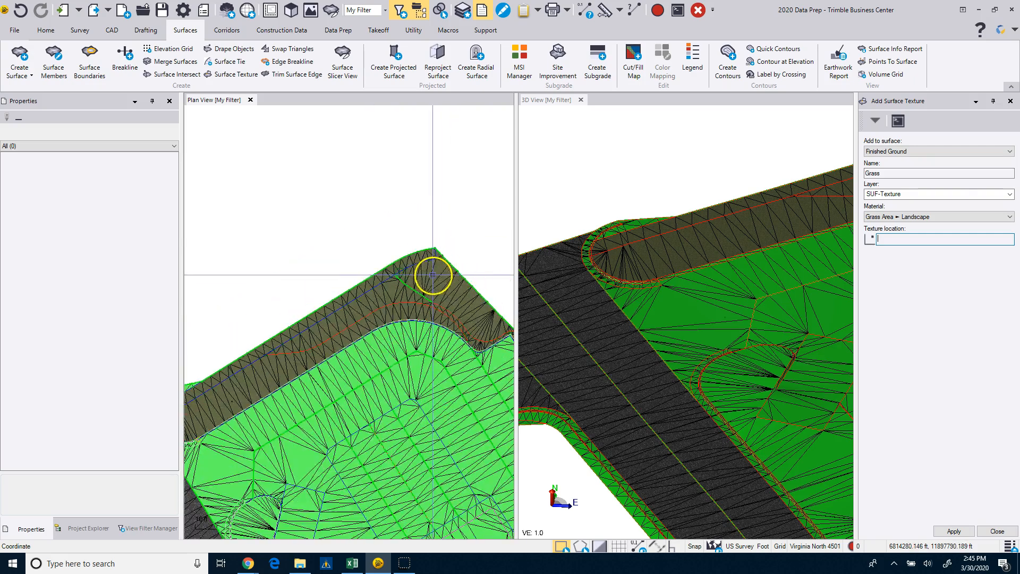
scroll(311, 366, up, 2)
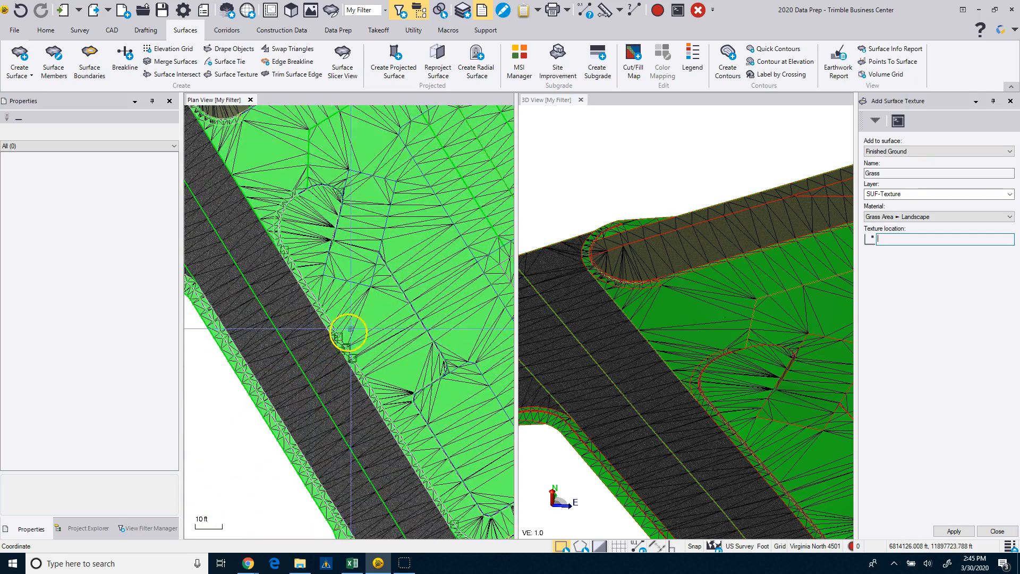
scroll(349, 315, down, 2)
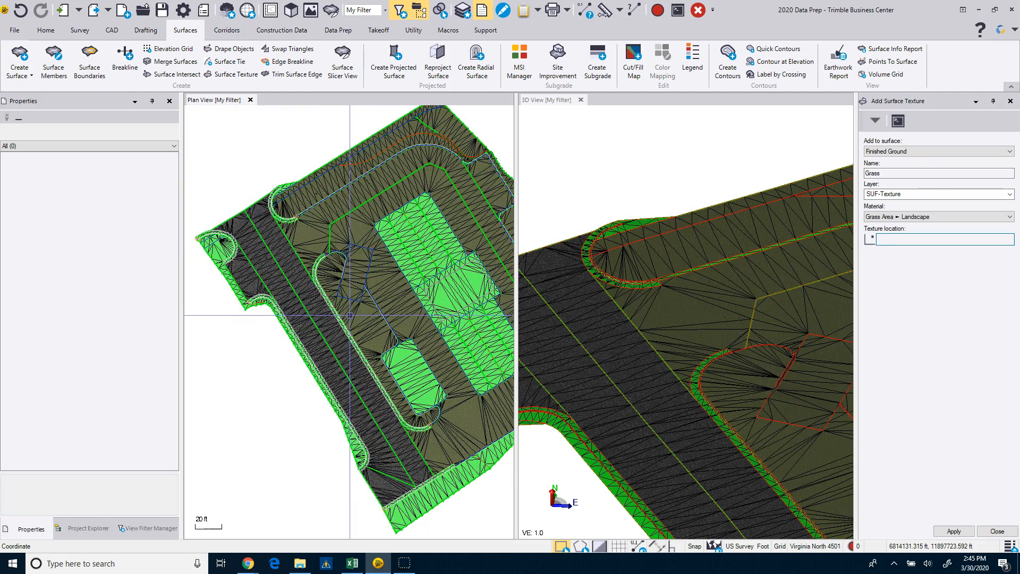
scroll(436, 401, down, 1)
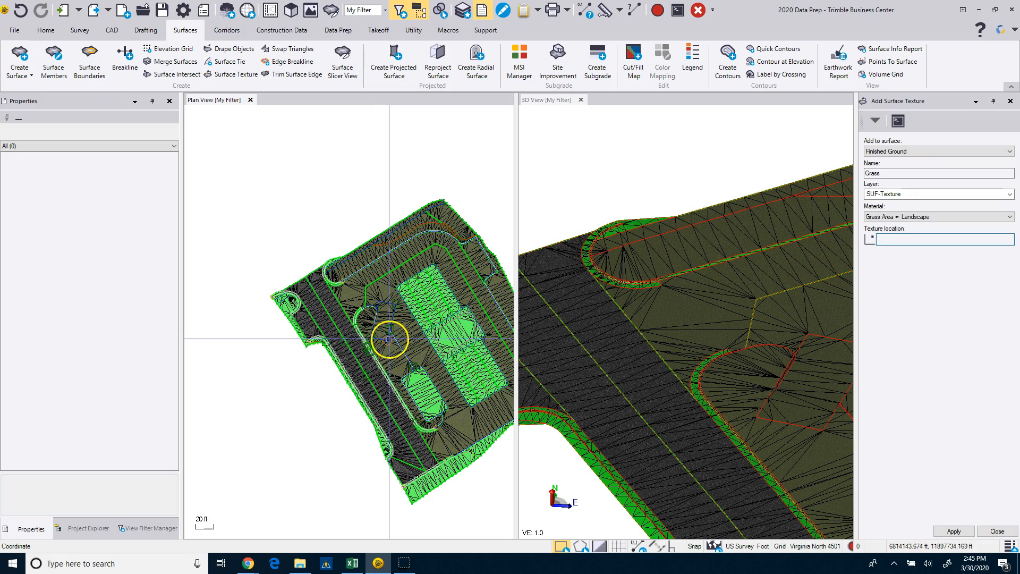
scroll(386, 338, up, 2)
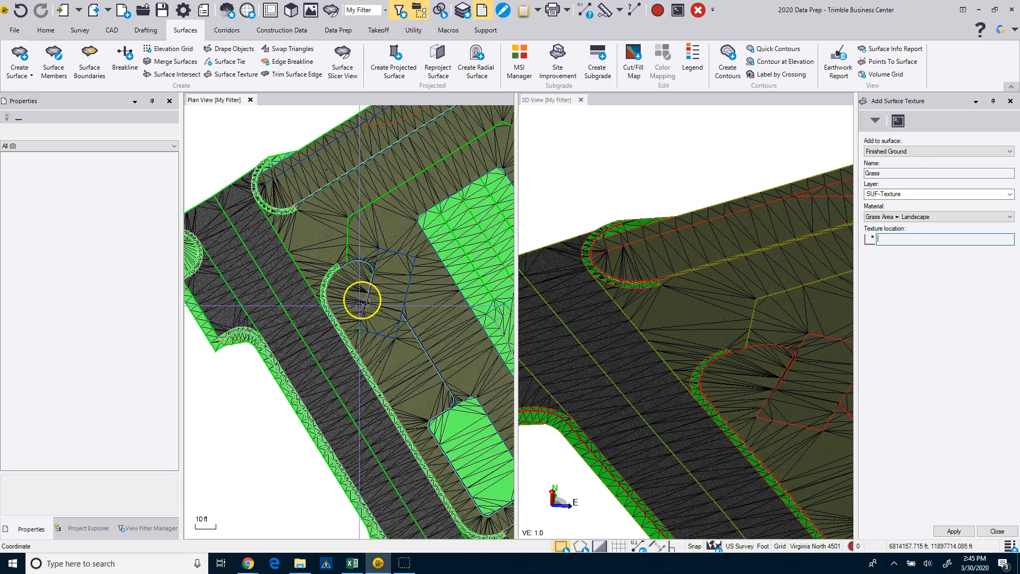
click(995, 532)
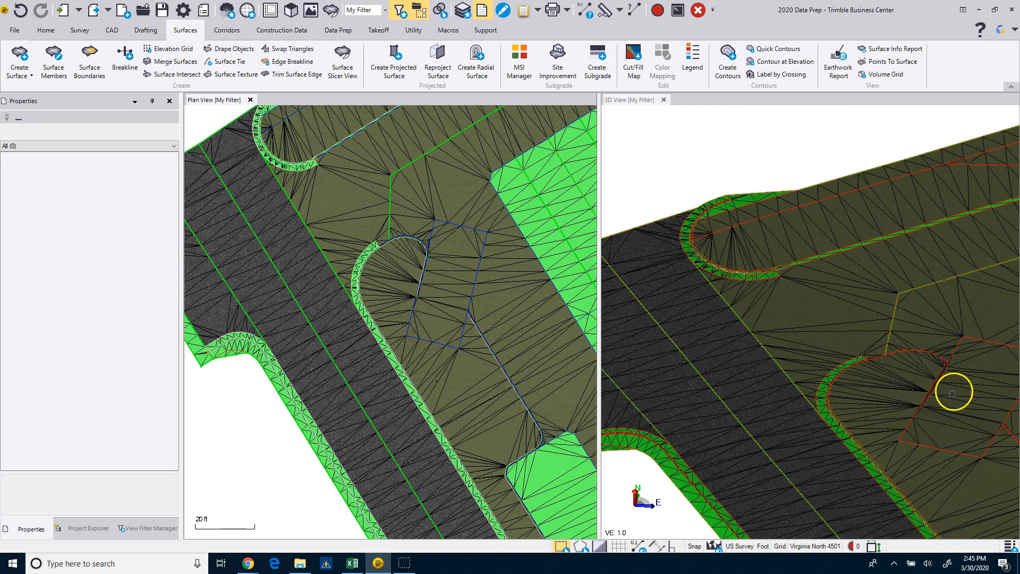
Start a breakline on layer DTM-Breakline for Finished Ground, with sharpness Sharp and texture boundary, for the gap in the island's east edge.
scroll(935, 411, up, 5)
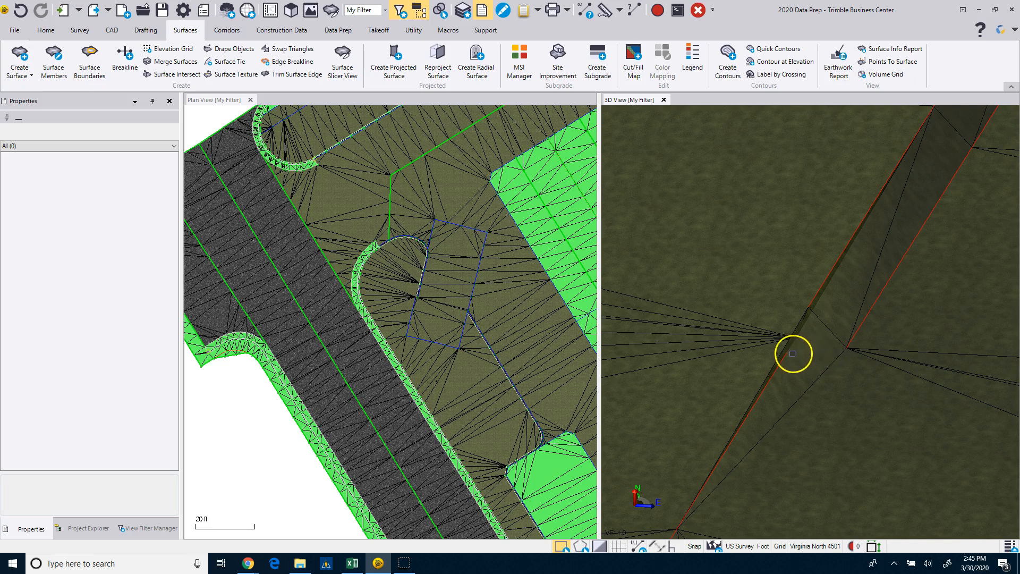
mouse_move(793, 357)
mouse_down()
mouse_move(861, 341)
mouse_move(802, 362)
mouse_up()
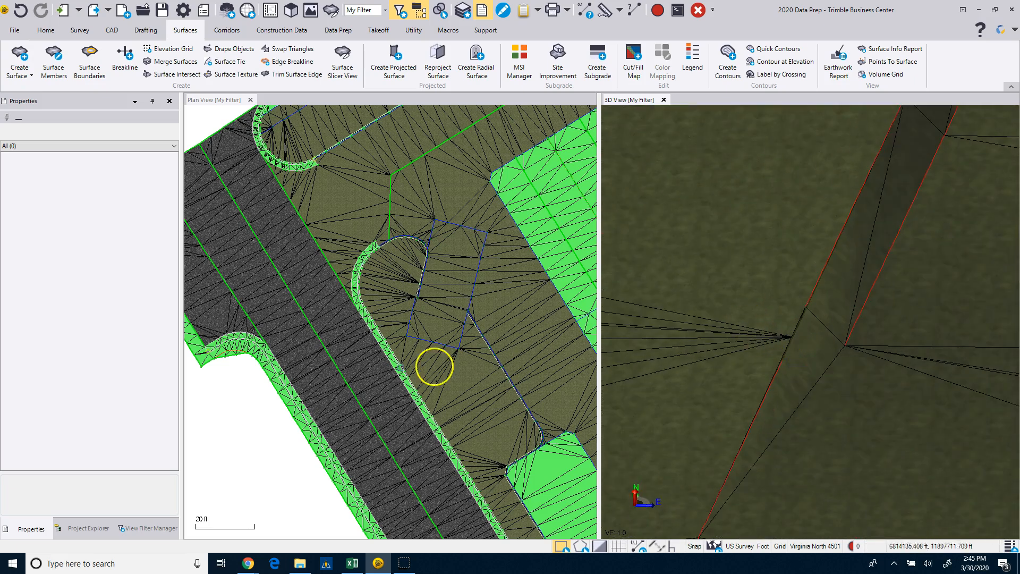
scroll(419, 304, up, 5)
scroll(414, 242, up, 5)
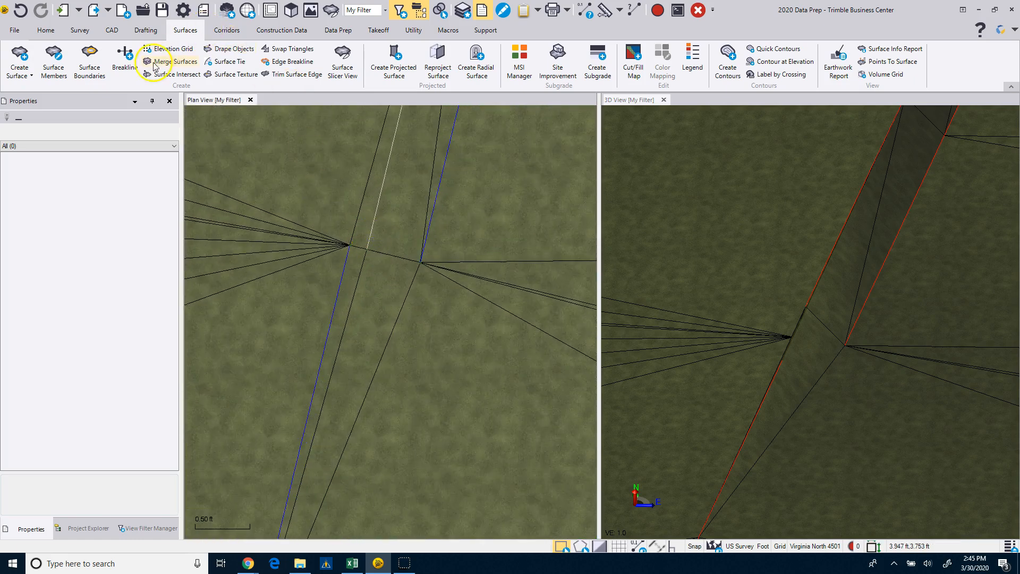
click(132, 62)
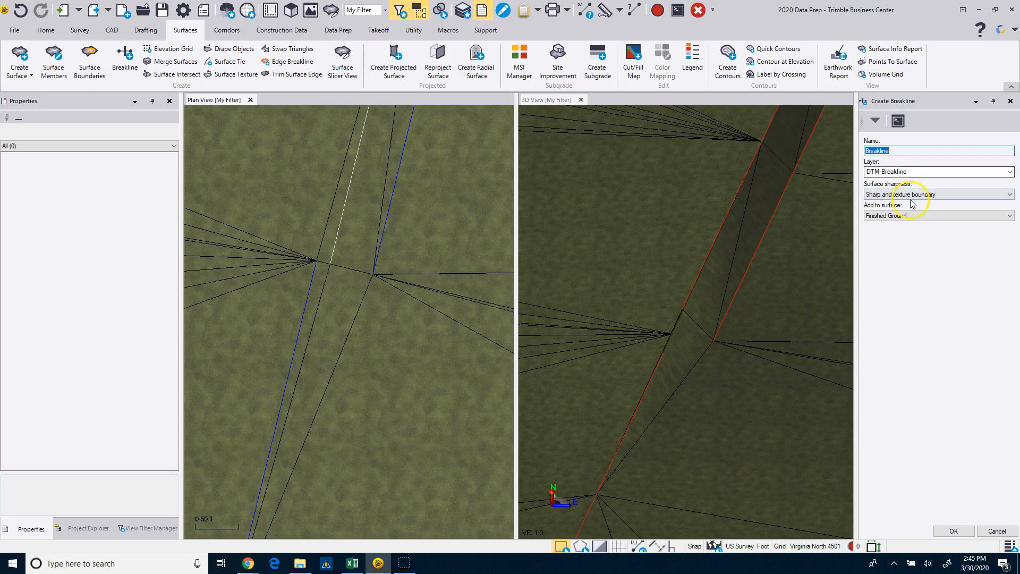
click(953, 531)
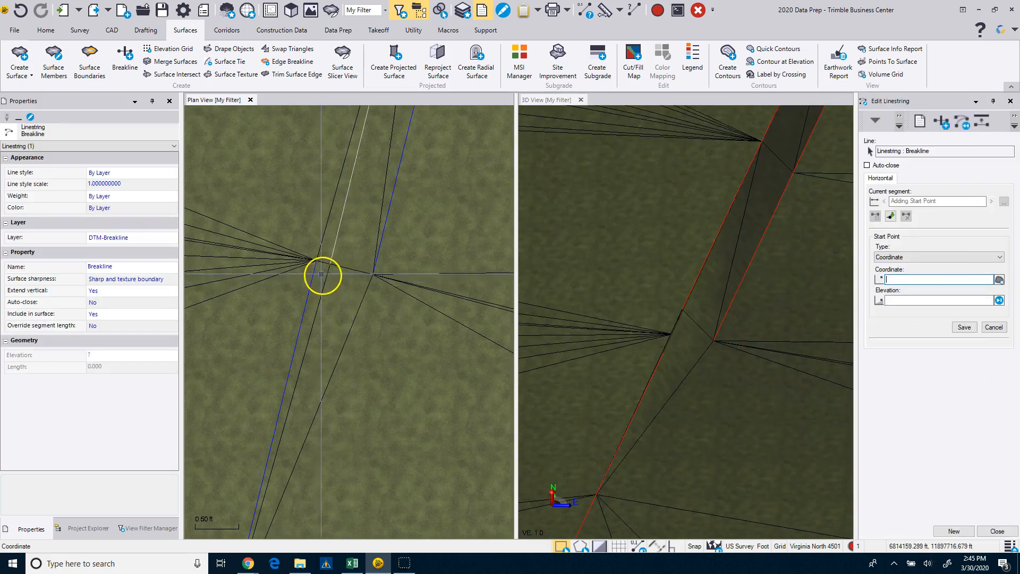
Draw the three-point breakline about 0.66 ft long, closing the gap between the island's edge lines, and close the linestring editor.
click(329, 264)
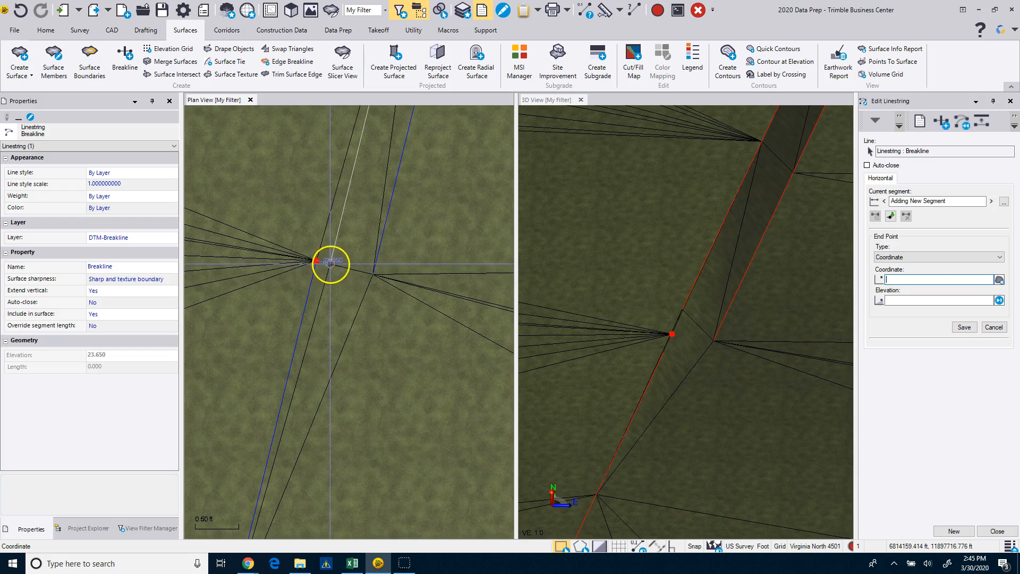
click(331, 264)
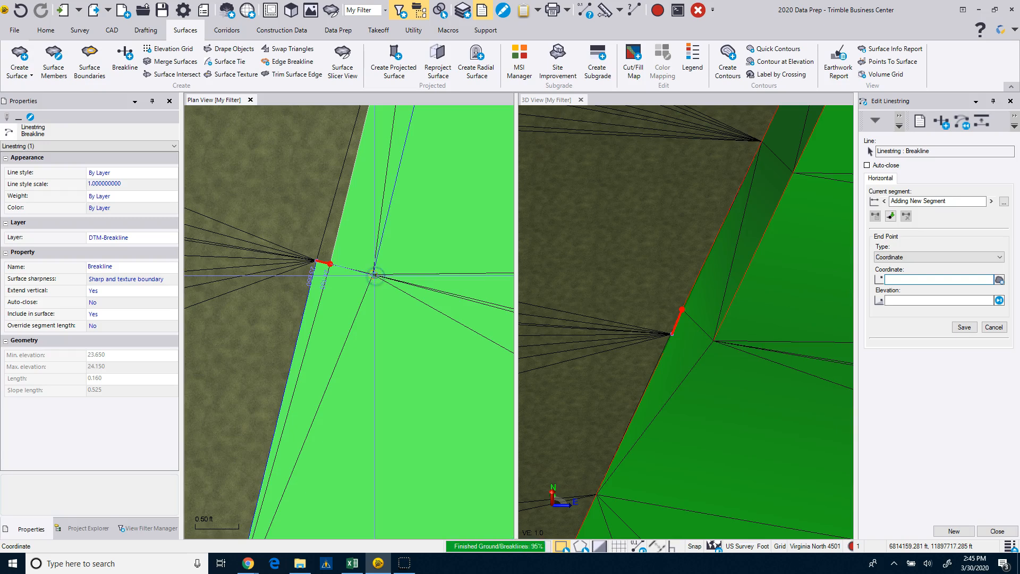
click(374, 275)
scroll(388, 334, down, 2)
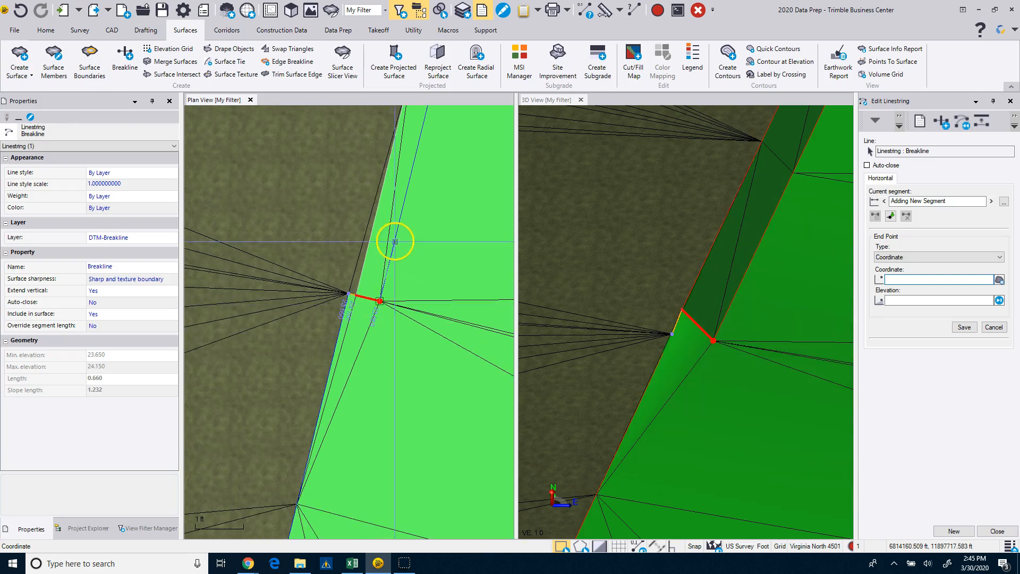
click(999, 532)
Add a texture named Concrete with the Concrete paving material to Finished Ground's open area around the central pad.
scroll(308, 457, down, 5)
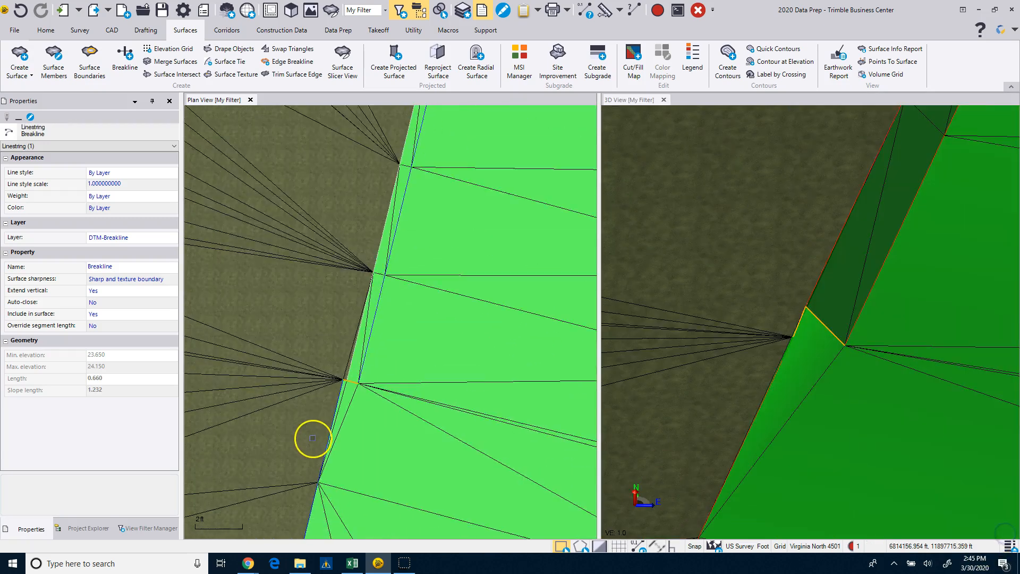
scroll(330, 356, down, 4)
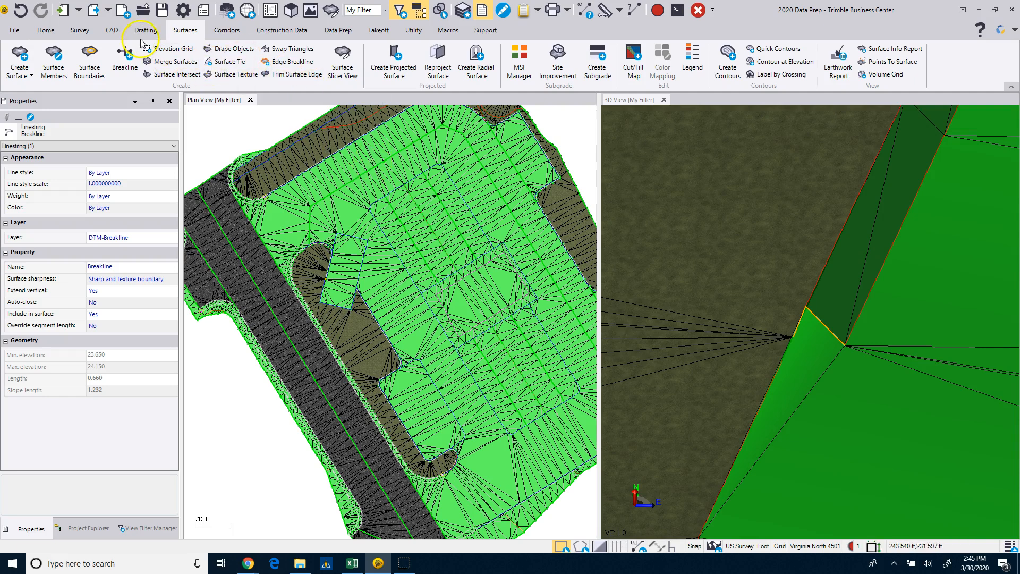
click(223, 77)
click(905, 218)
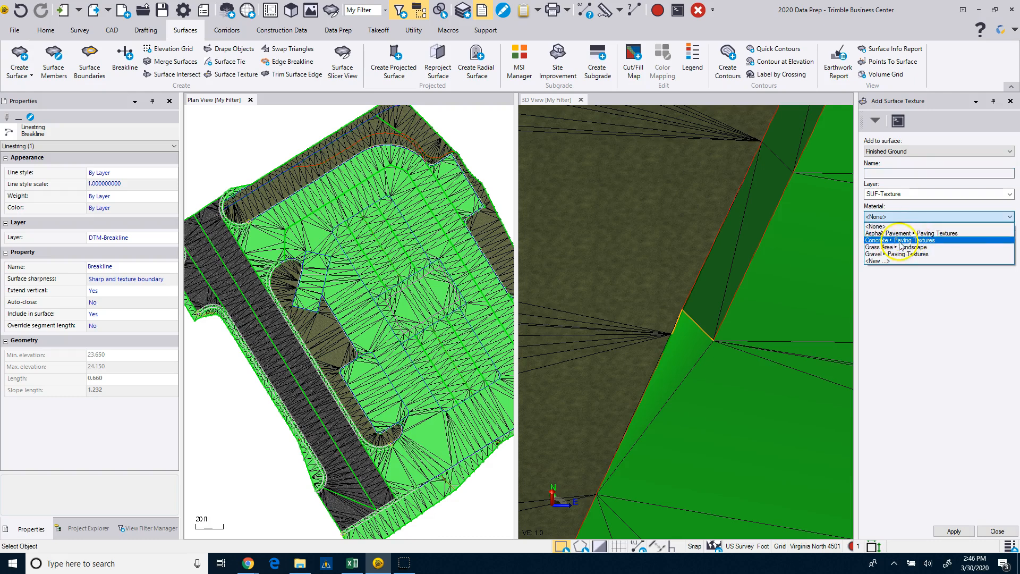
click(899, 241)
click(888, 175)
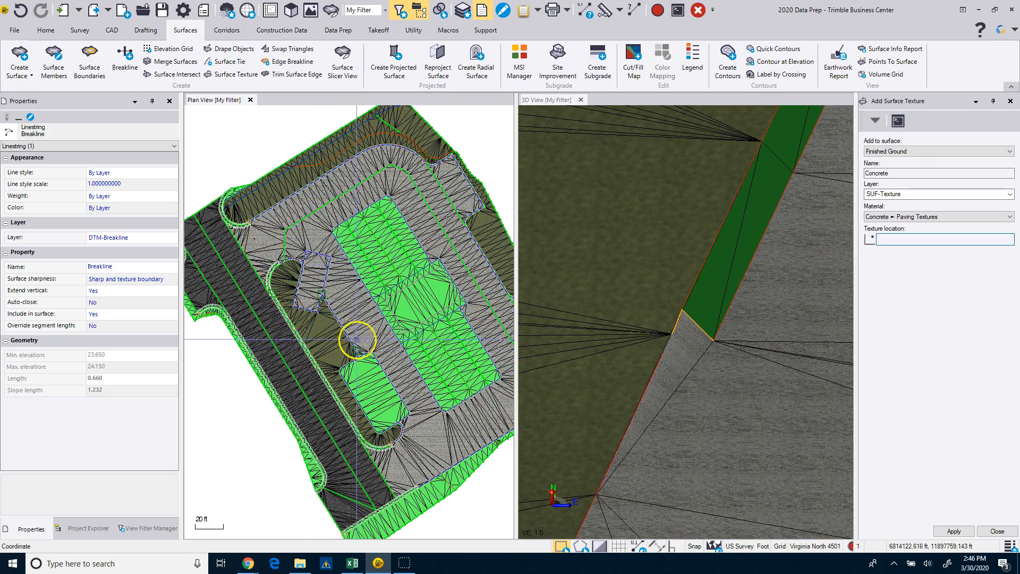
Fill the central pad, the two adjoining rectangular areas and the narrow band around the pad with the Concrete texture.
scroll(399, 318, up, 3)
click(399, 319)
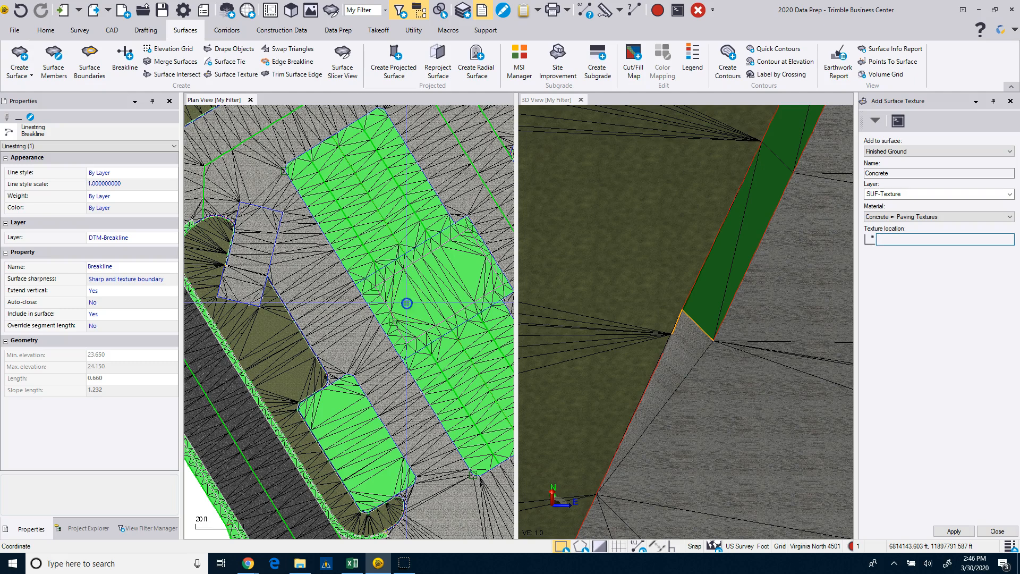
click(381, 250)
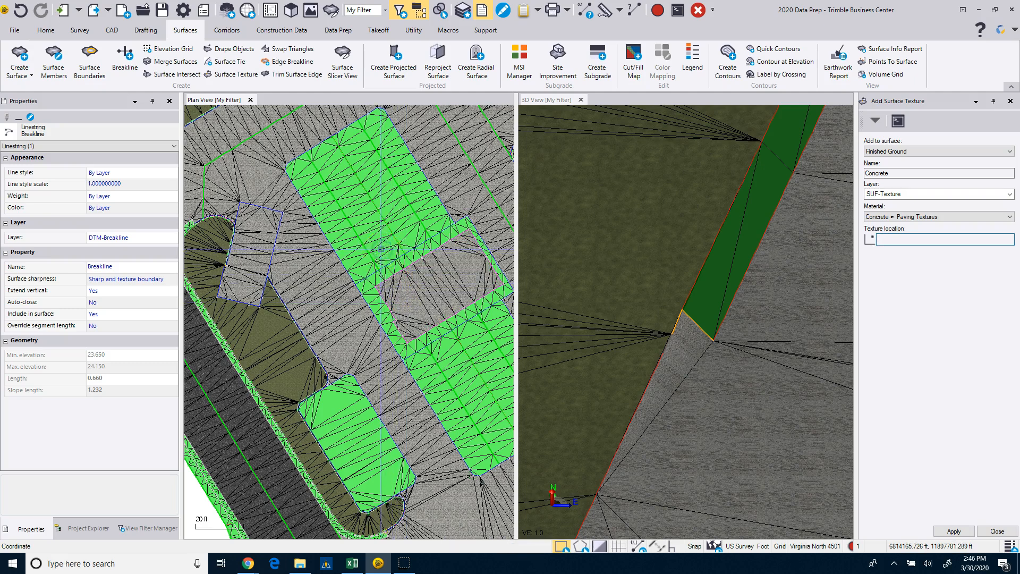
click(403, 349)
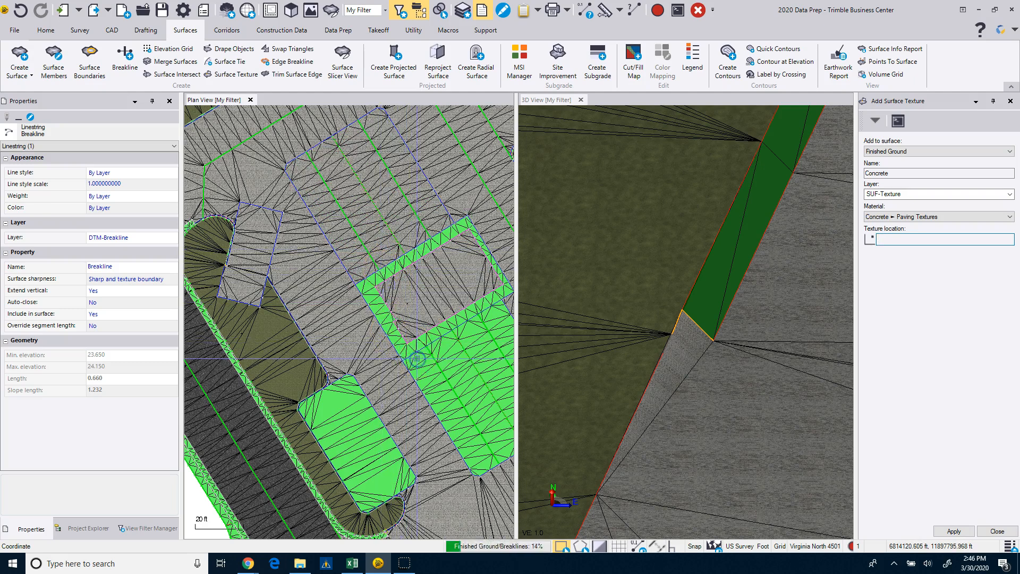
click(397, 341)
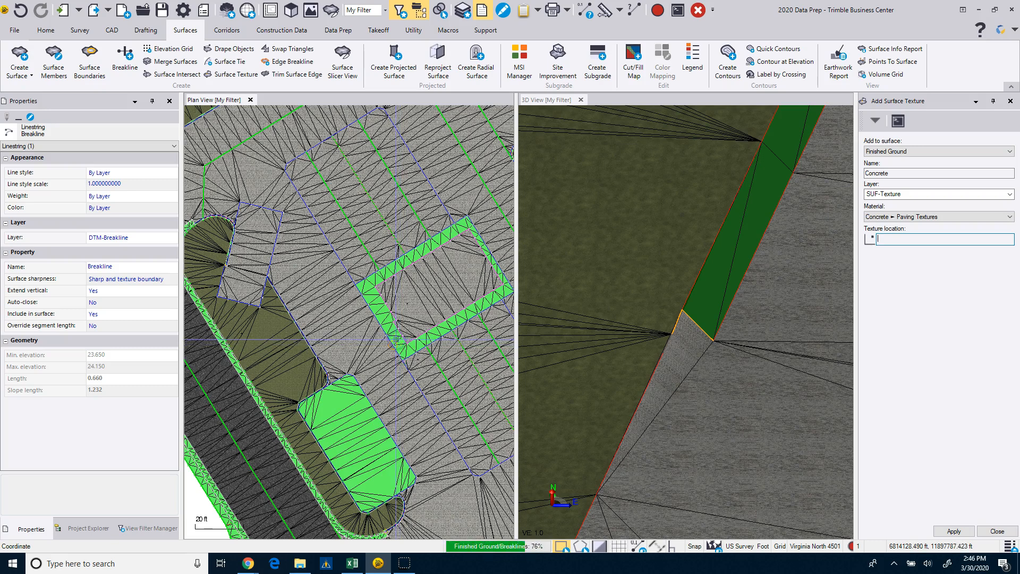
scroll(400, 343, down, 3)
scroll(407, 355, down, 2)
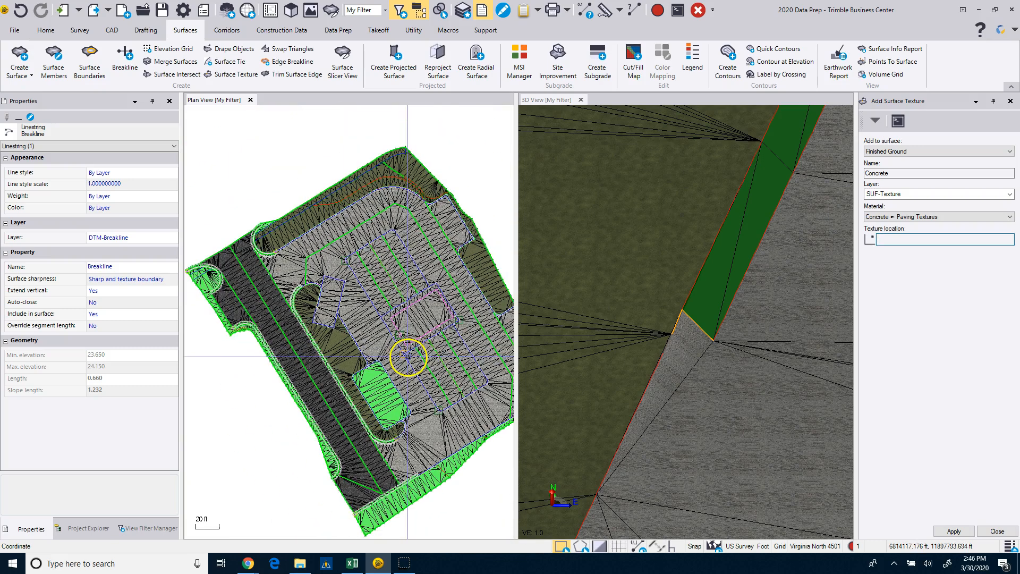
Fill the curb strips around the rounded north end of the long island with the Concrete texture.
mouse_move(424, 345)
middle_down()
mouse_move(391, 294)
mouse_move(432, 336)
middle_up()
scroll(287, 217, up, 1)
scroll(288, 217, up, 6)
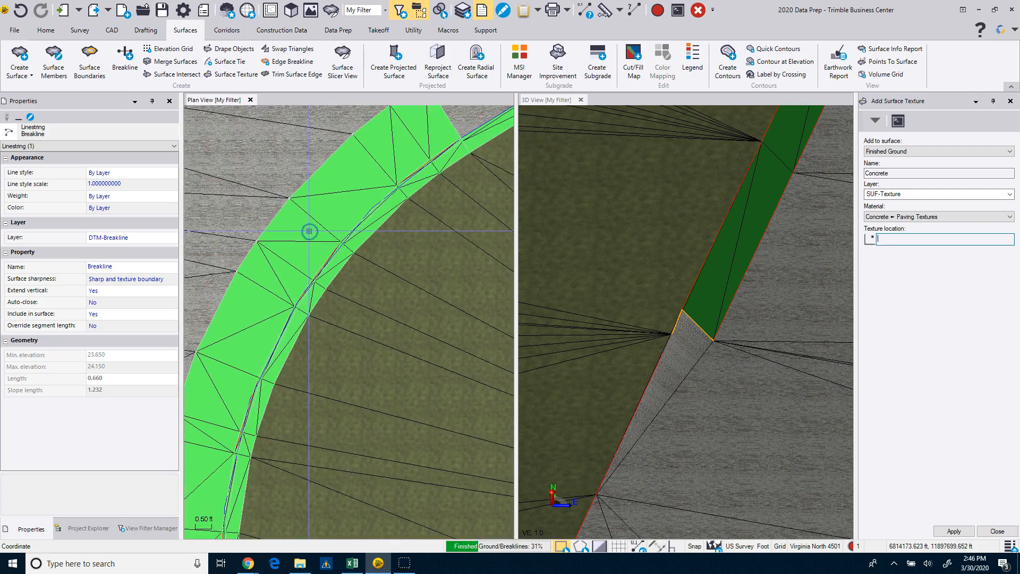
scroll(318, 251, down, 1)
scroll(335, 257, up, 3)
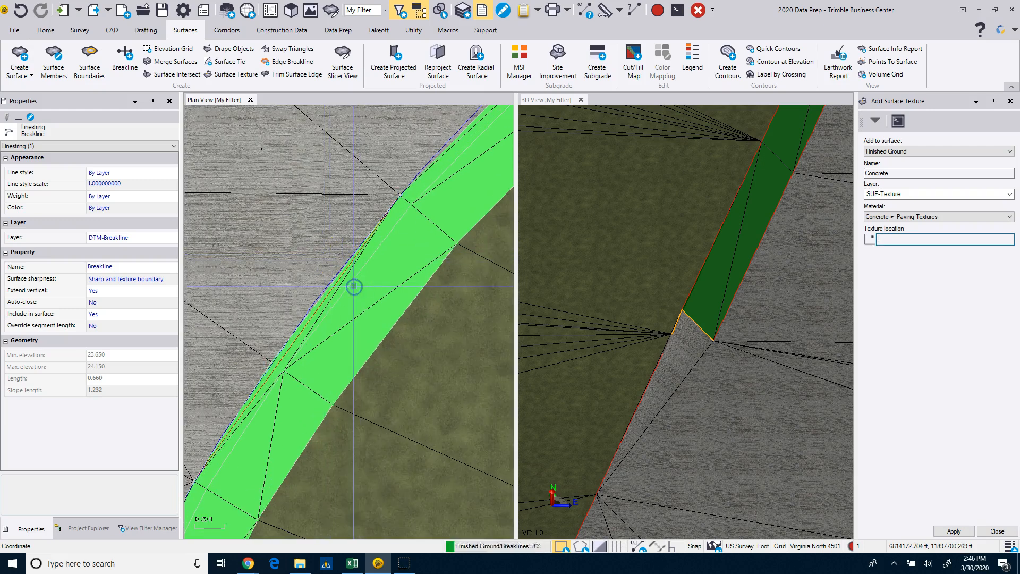
scroll(352, 282, down, 2)
scroll(349, 274, up, 3)
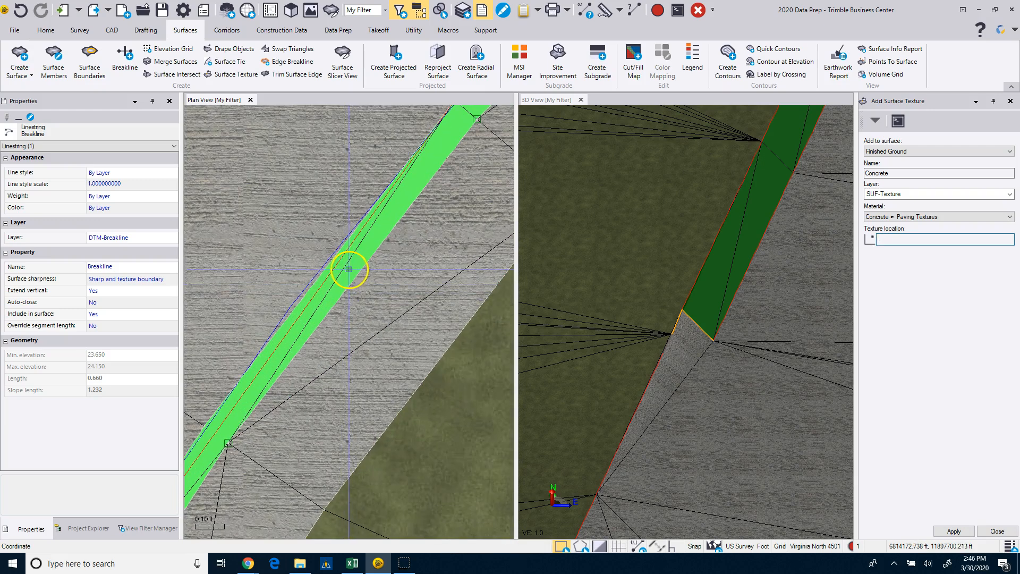
scroll(628, 350, down, 3)
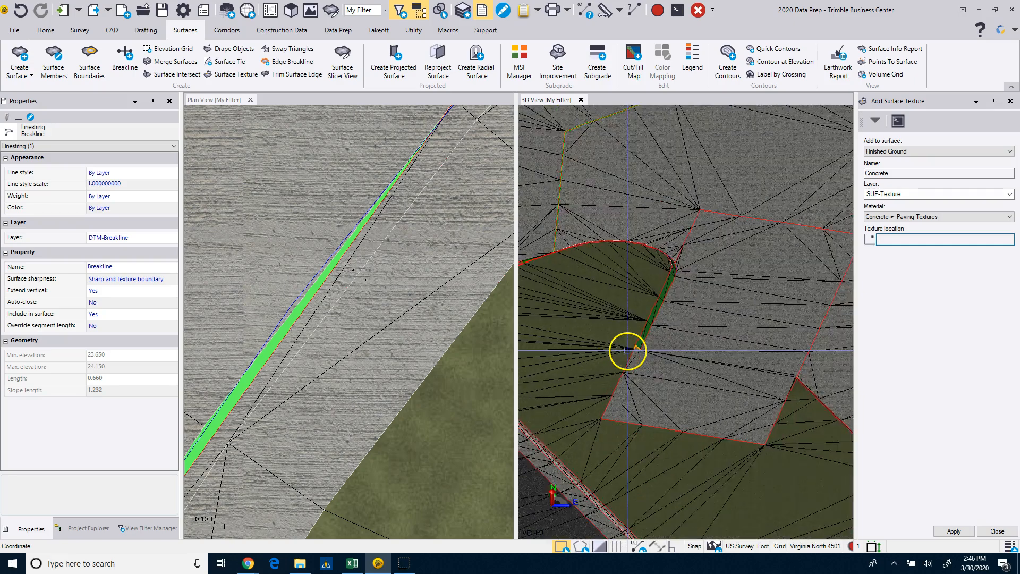
Fill the remaining narrow curb slivers along the long island's rounded north end with the Concrete texture.
scroll(627, 351, down, 5)
scroll(366, 321, down, 5)
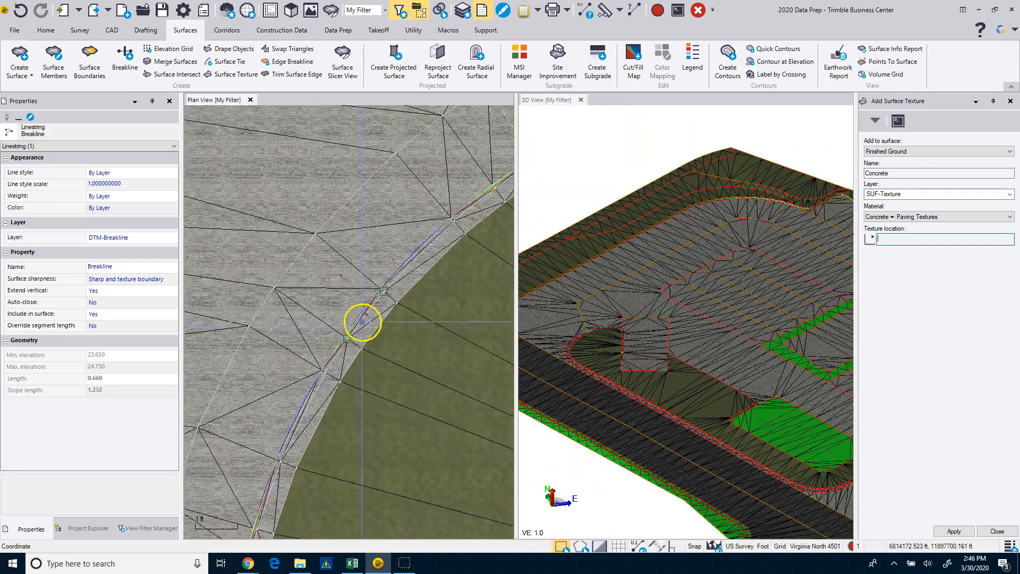
scroll(257, 326, up, 5)
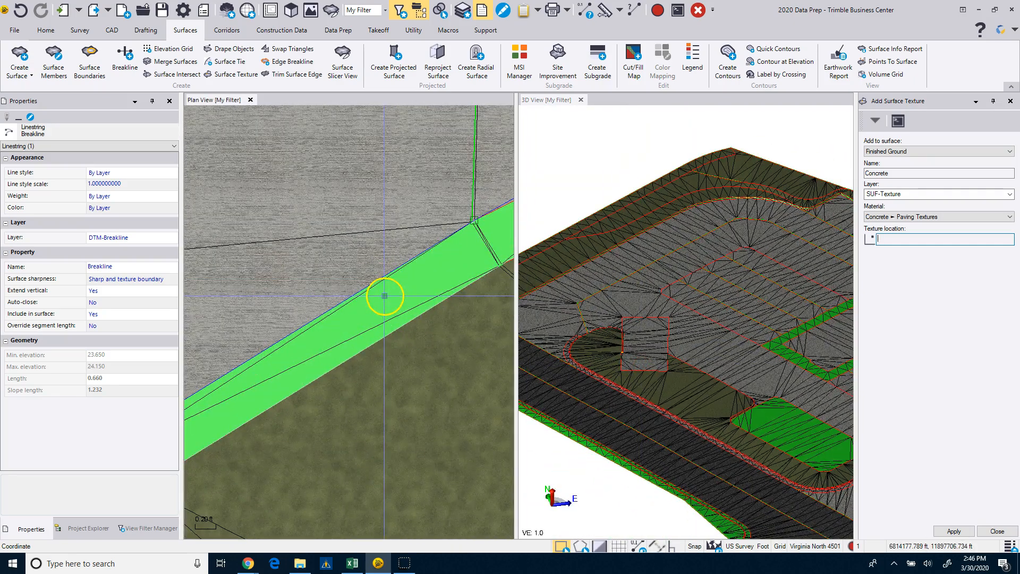
scroll(385, 296, down, 5)
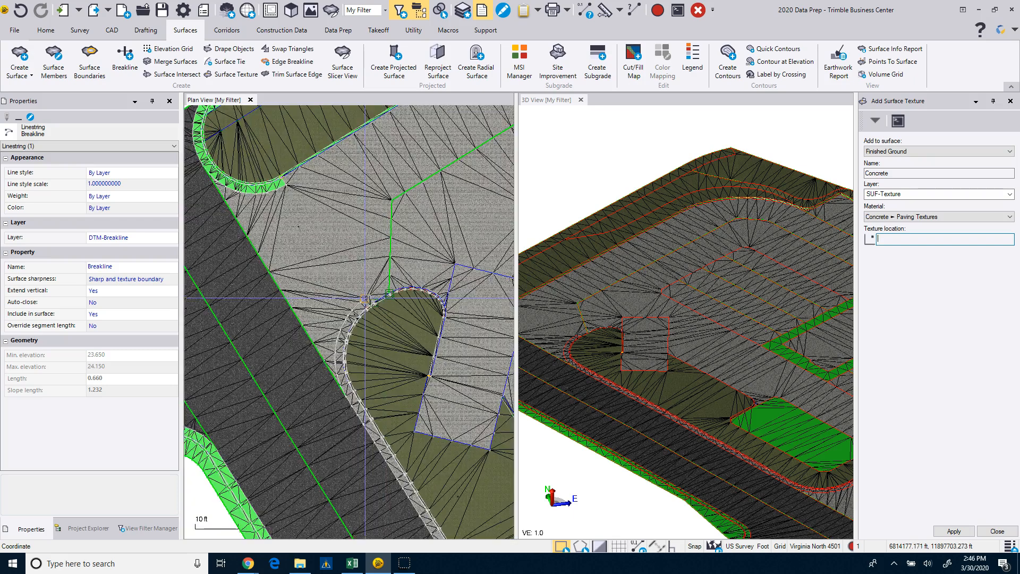
Fill the curb strips around the rounded corner across the entrance from the long island with the Concrete texture.
scroll(249, 173, up, 3)
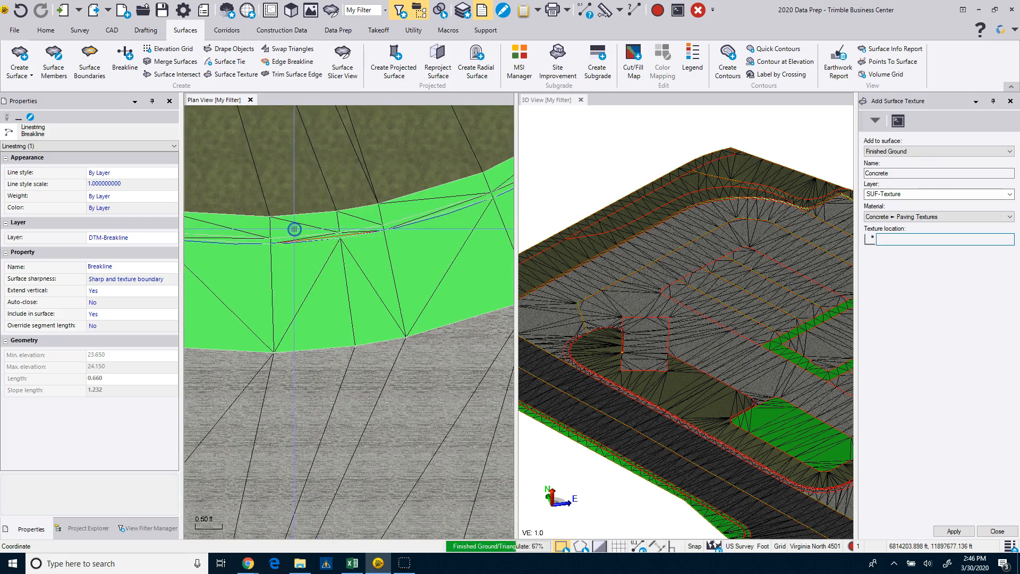
scroll(290, 262, up, 4)
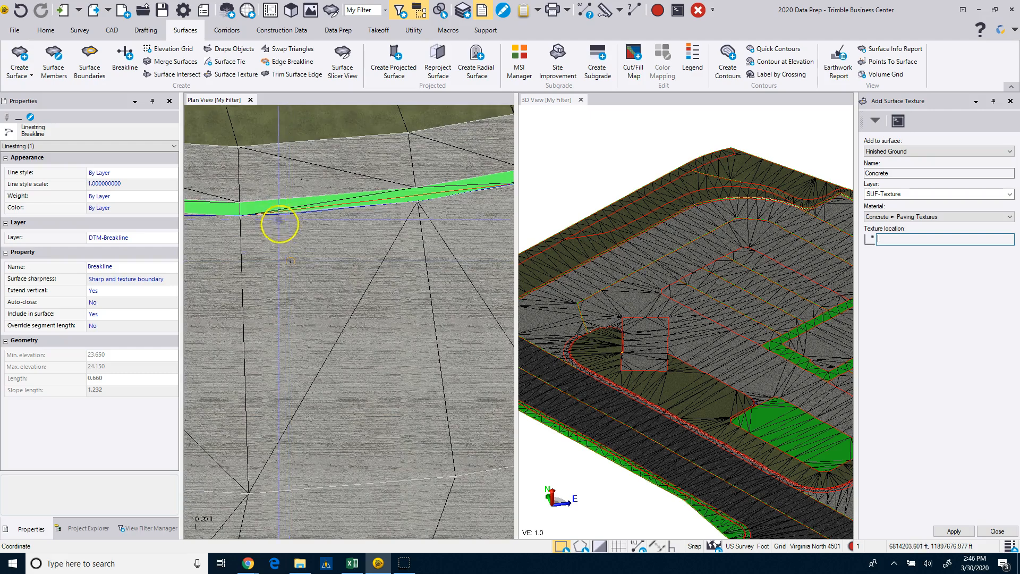
scroll(318, 302, down, 8)
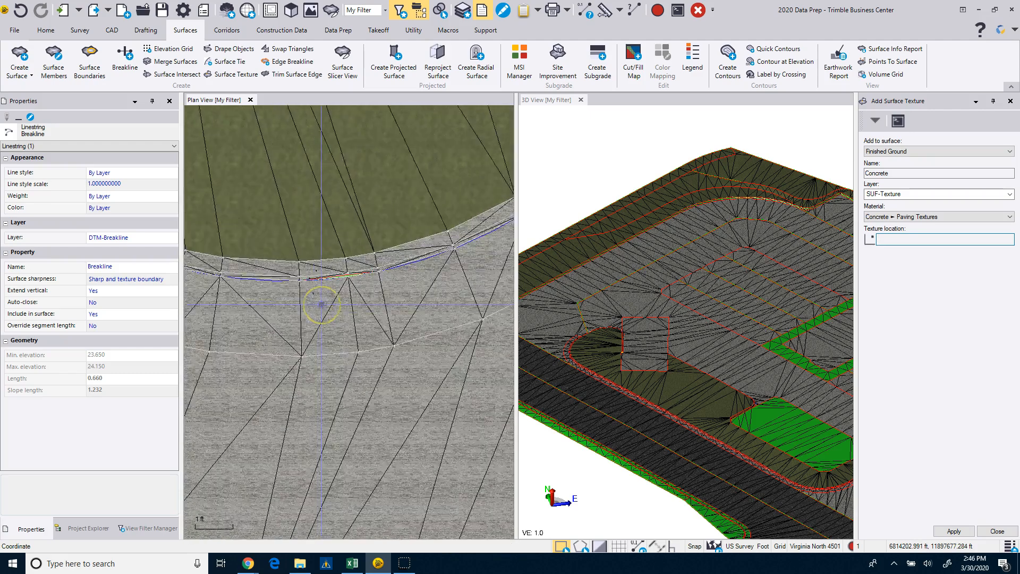
scroll(316, 265, up, 5)
scroll(287, 321, down, 13)
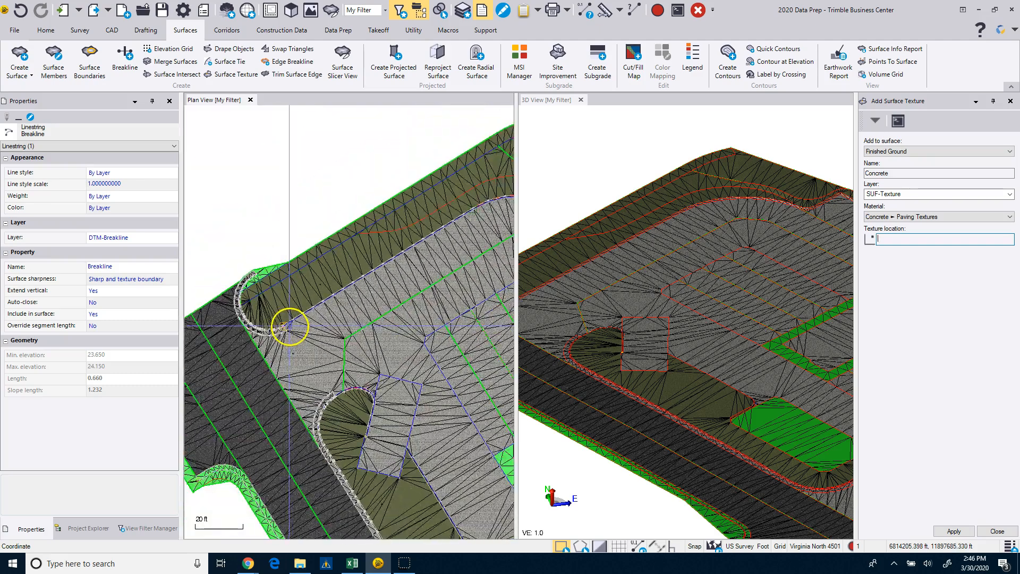
Try to add the Concrete texture to the grass strip along the site's northwest edge, and undo the placement.
scroll(289, 325, down, 3)
scroll(320, 317, up, 5)
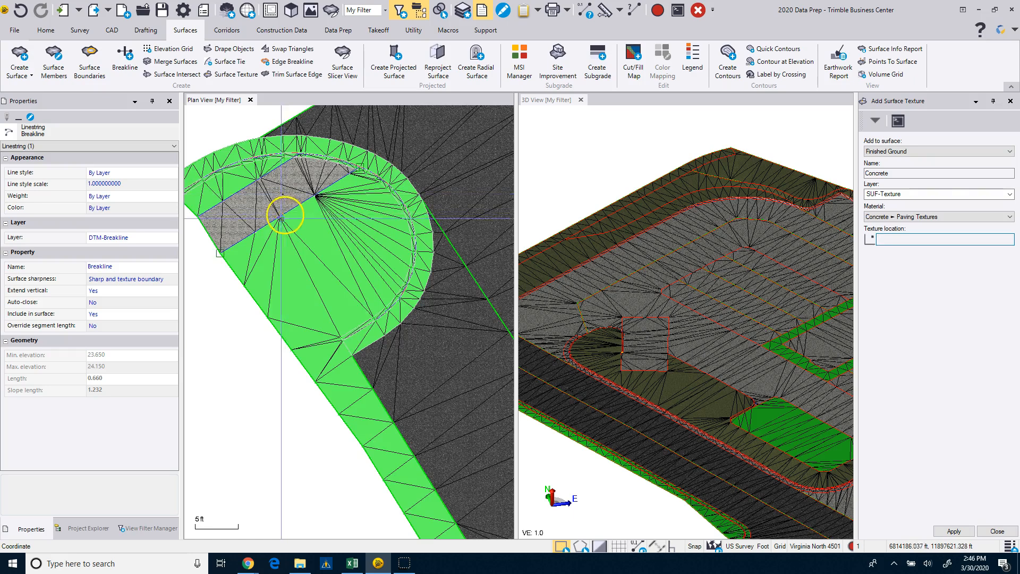
scroll(282, 216, down, 6)
middle_drag(402, 160, 290, 299)
scroll(319, 273, up, 2)
scroll(318, 274, up, 2)
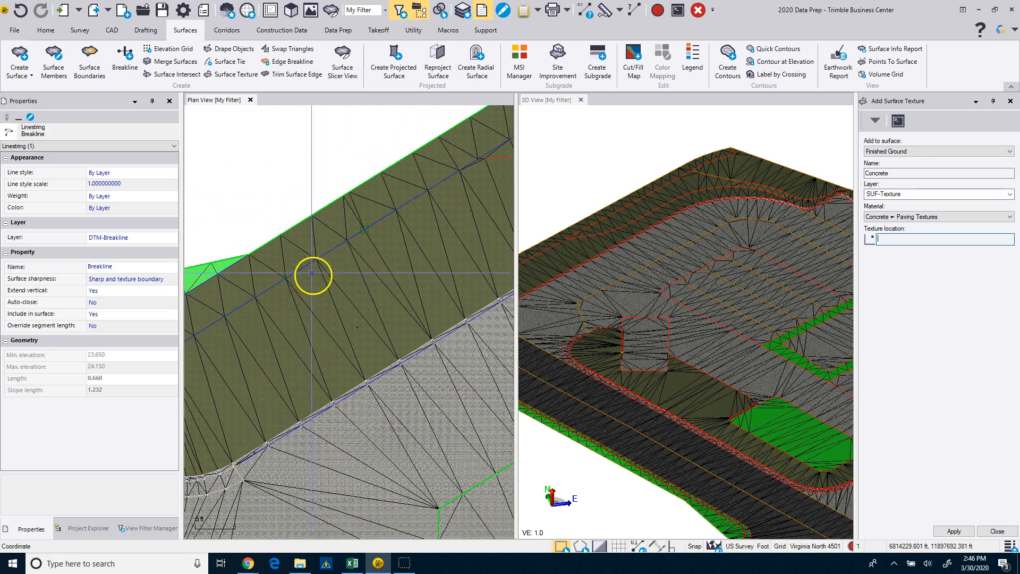
click(296, 256)
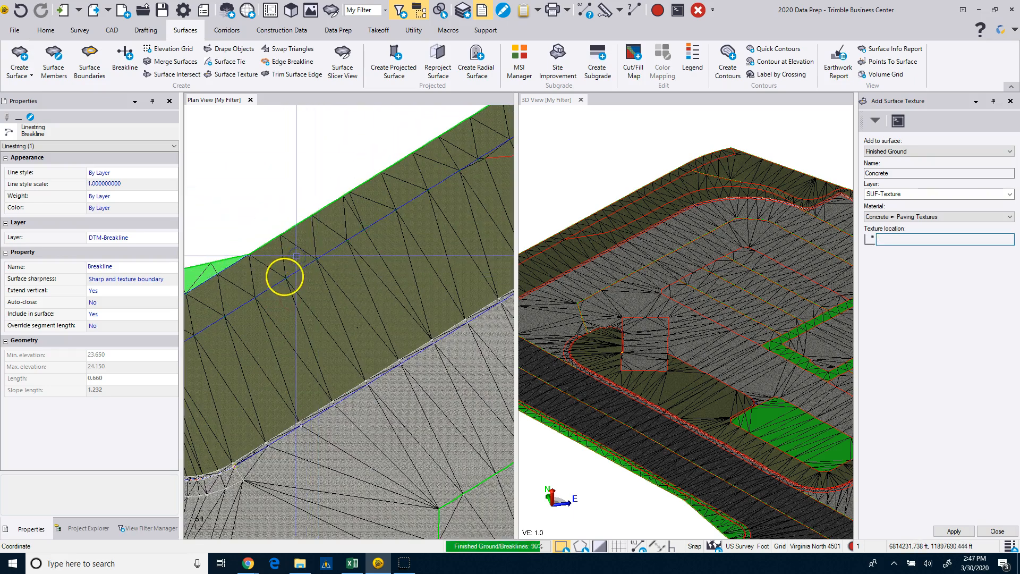
scroll(308, 337, down, 2)
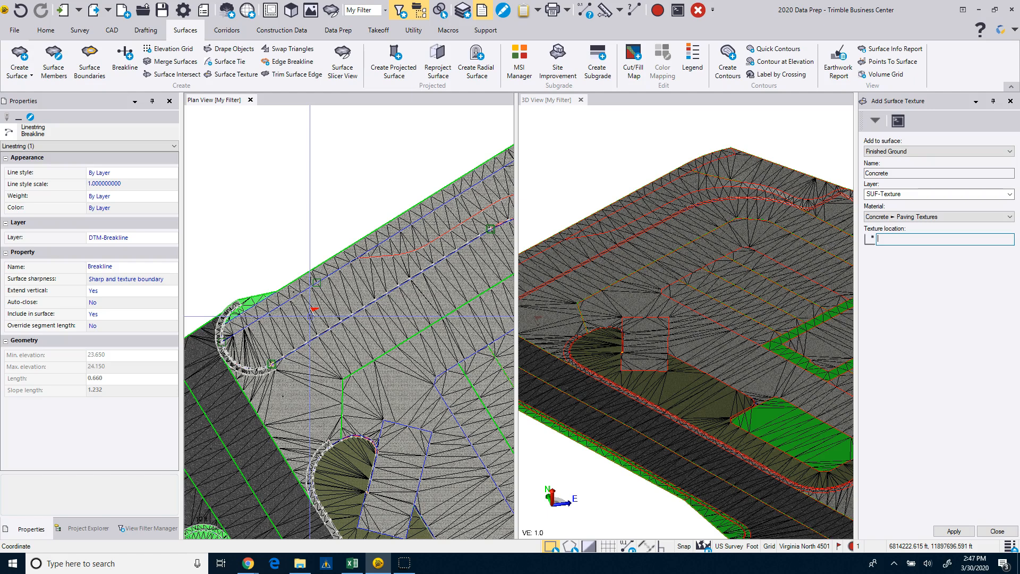
mouse_move(310, 316)
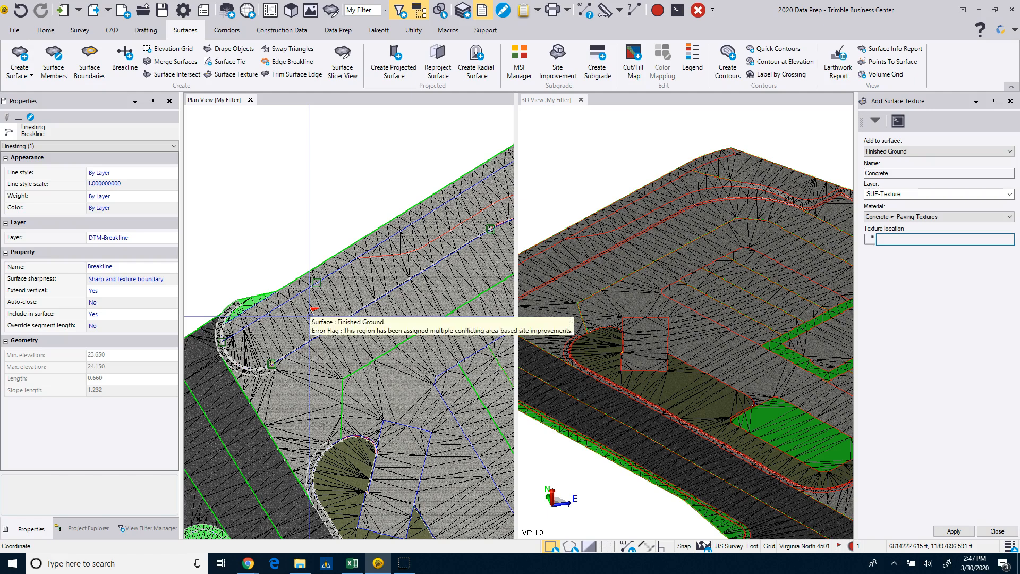
click(262, 321)
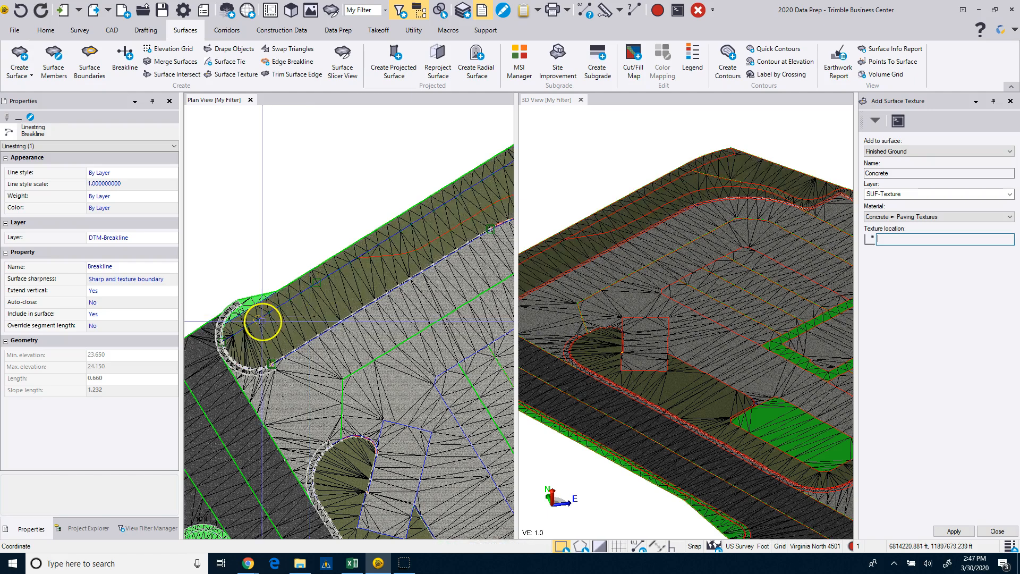
Examine the untextured slivers inside the northwest rounded curb and the surface boundary up to the site's north corner.
scroll(262, 321, up, 10)
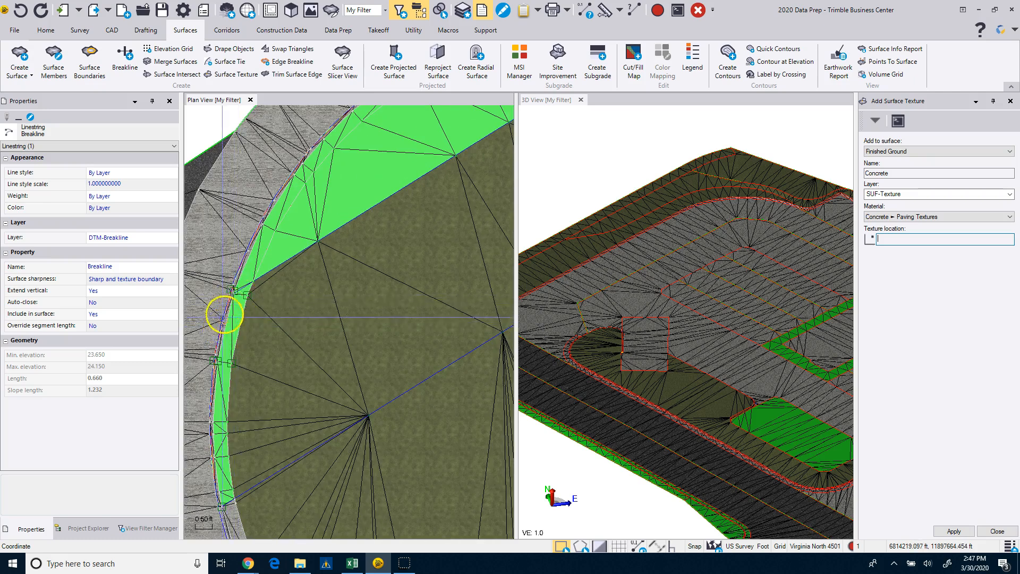
scroll(223, 314, up, 3)
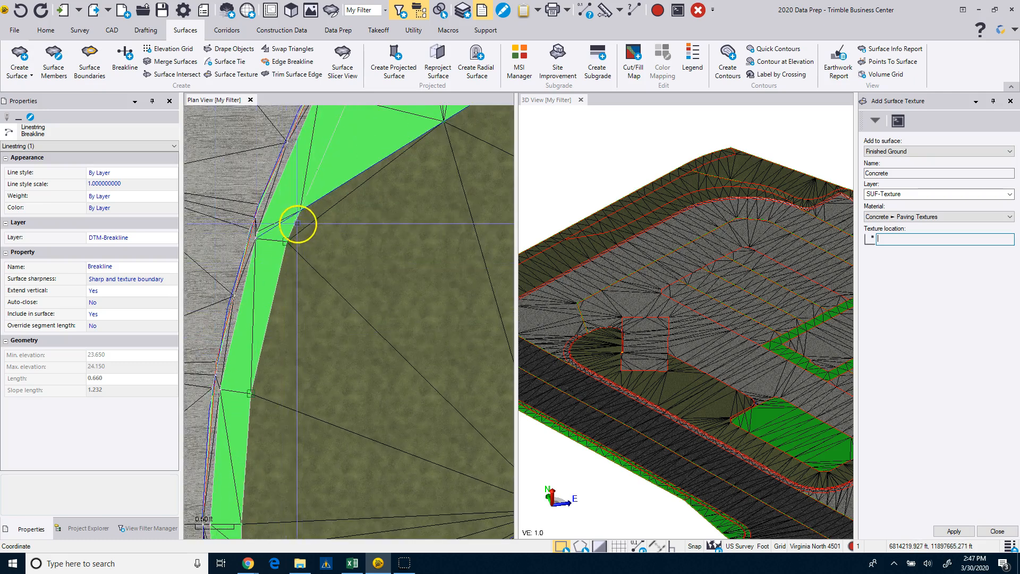
scroll(256, 295, down, 4)
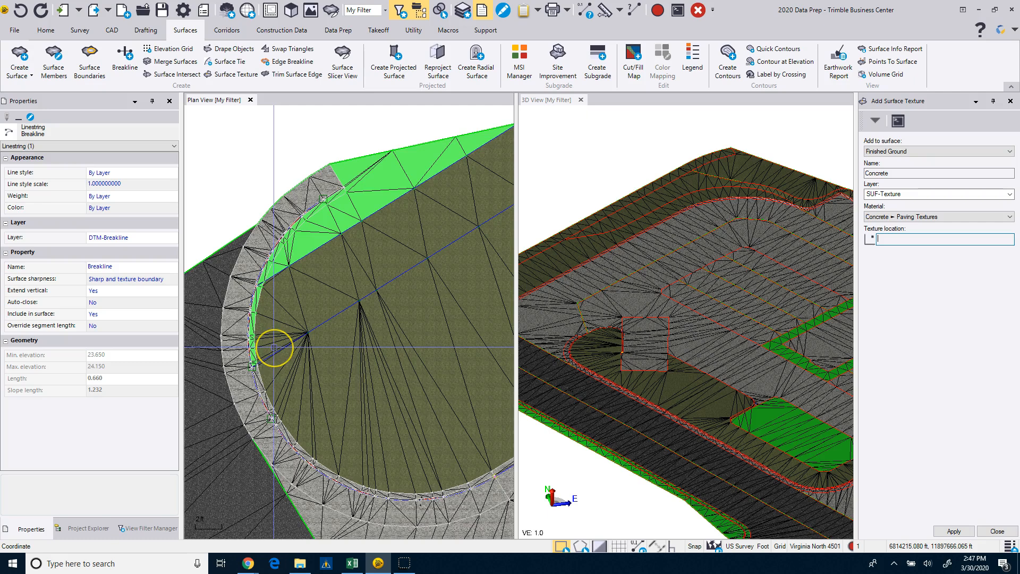
scroll(274, 347, down, 3)
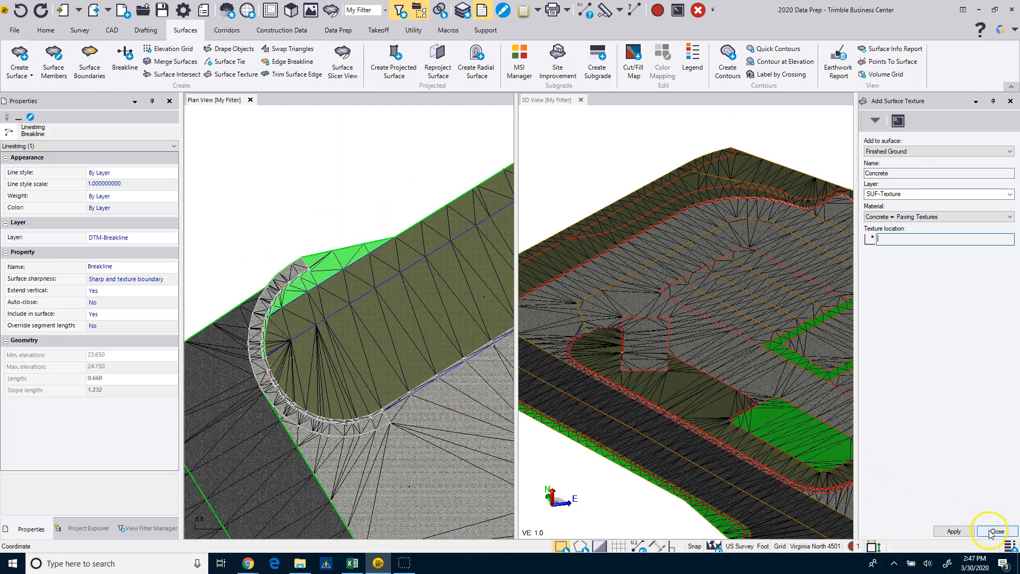
scroll(439, 341, down, 3)
middle_drag(445, 301, 265, 404)
scroll(436, 305, up, 10)
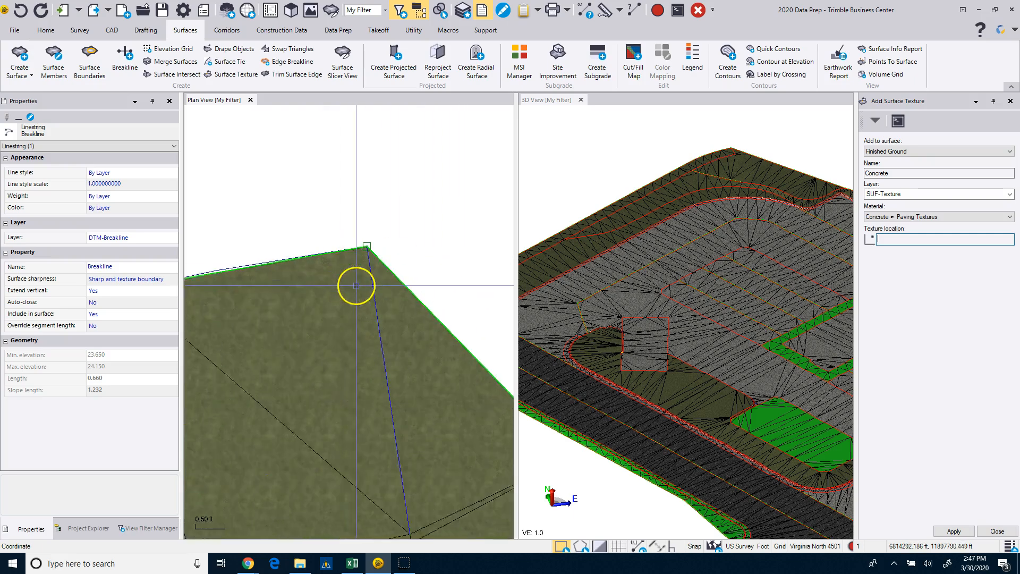
scroll(356, 285, up, 2)
scroll(356, 285, down, 7)
scroll(241, 381, down, 3)
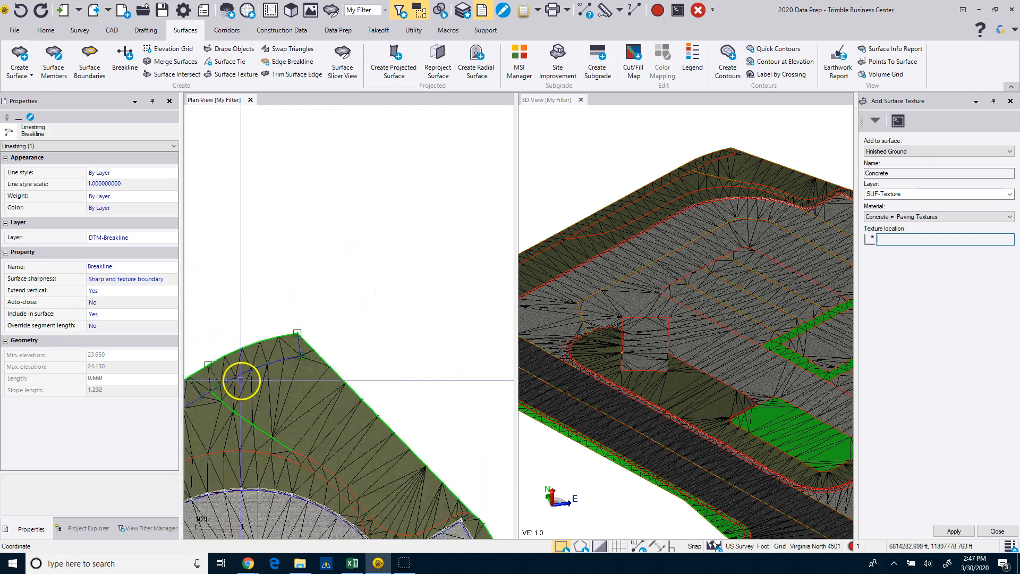
middle_drag(242, 380, 460, 242)
middle_drag(316, 337, 414, 277)
middle_drag(285, 355, 351, 313)
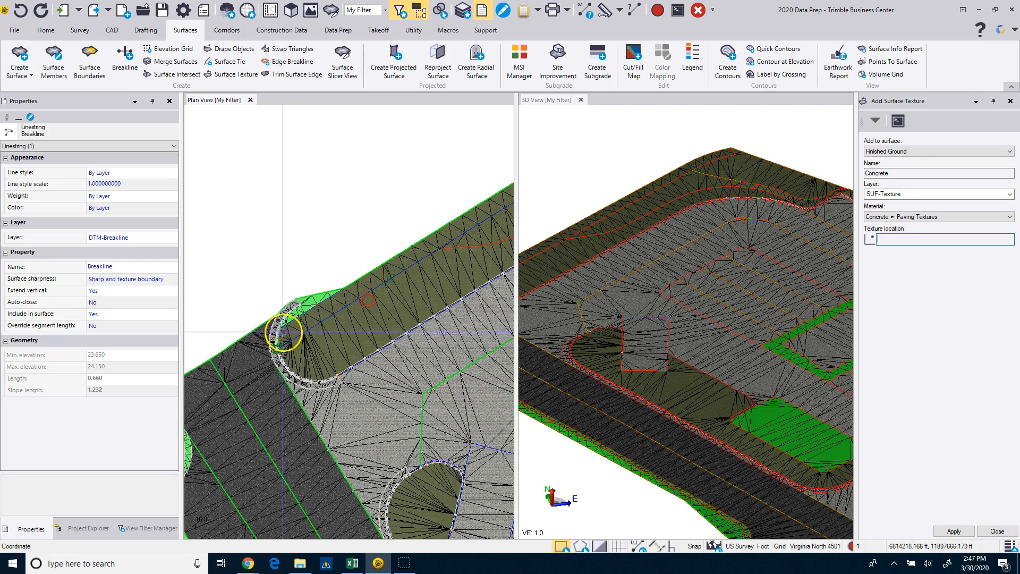
scroll(285, 331, up, 5)
scroll(296, 325, down, 5)
scroll(281, 343, up, 2)
scroll(282, 343, down, 2)
Fill the untextured ring around the central rectangular pad with the Concrete texture.
scroll(282, 344, down, 2)
middle_drag(256, 410, 276, 324)
middle_drag(351, 380, 257, 317)
middle_drag(392, 362, 306, 311)
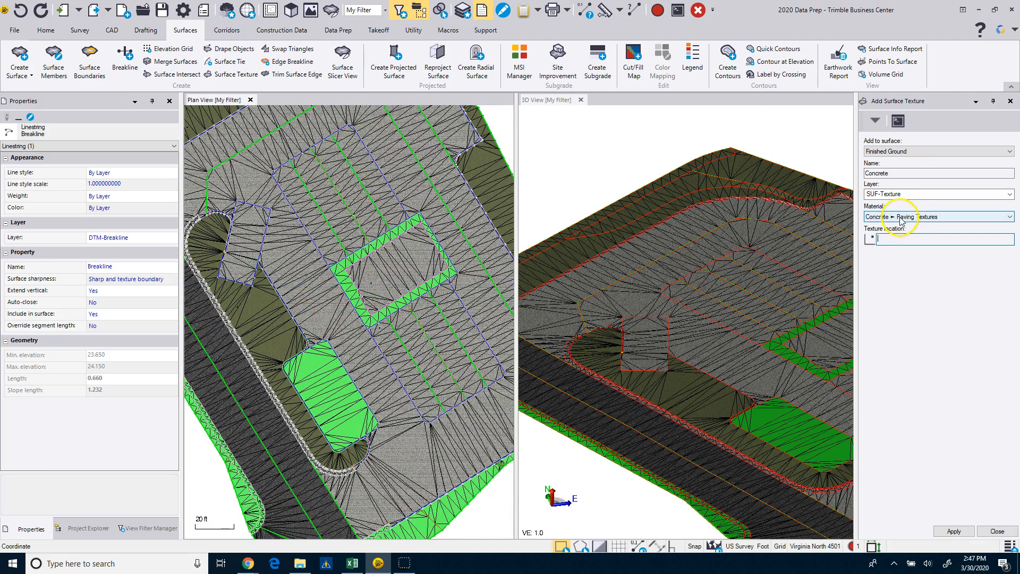
scroll(327, 286, up, 4)
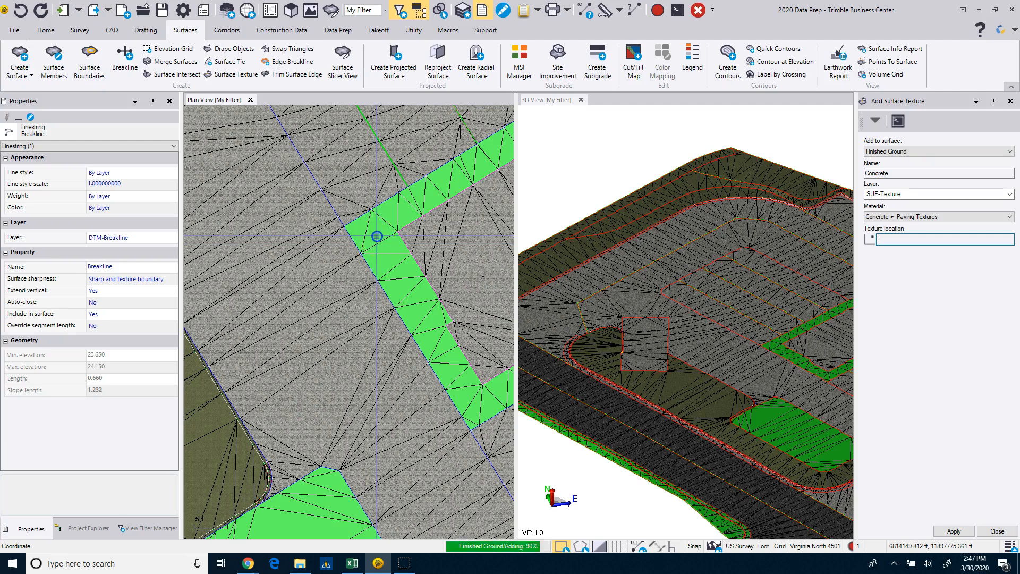
scroll(360, 299, down, 6)
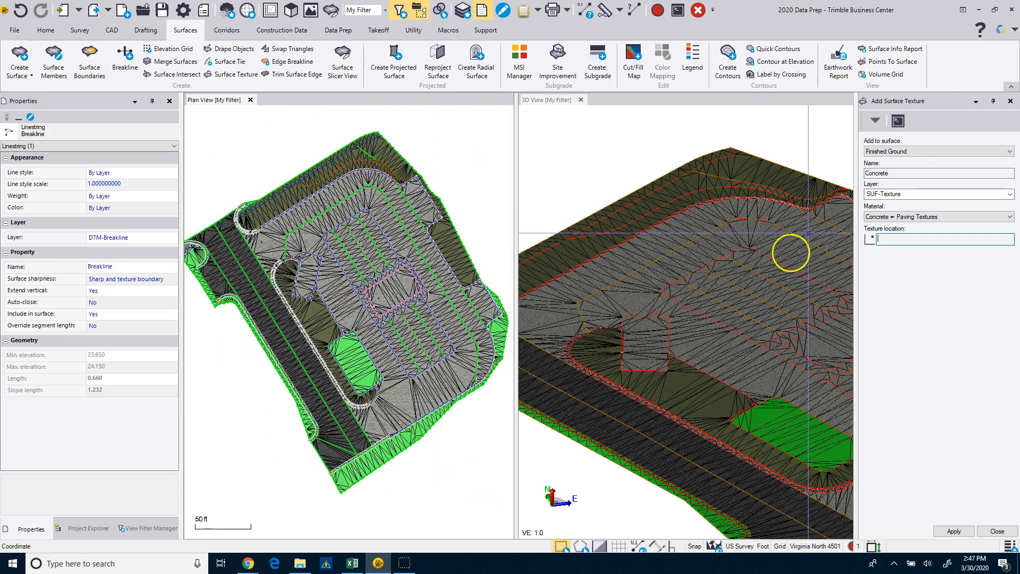
Add a texture with the Grass Area landscape material to the long island's untextured rectangular area and close the texture command.
click(881, 220)
click(902, 251)
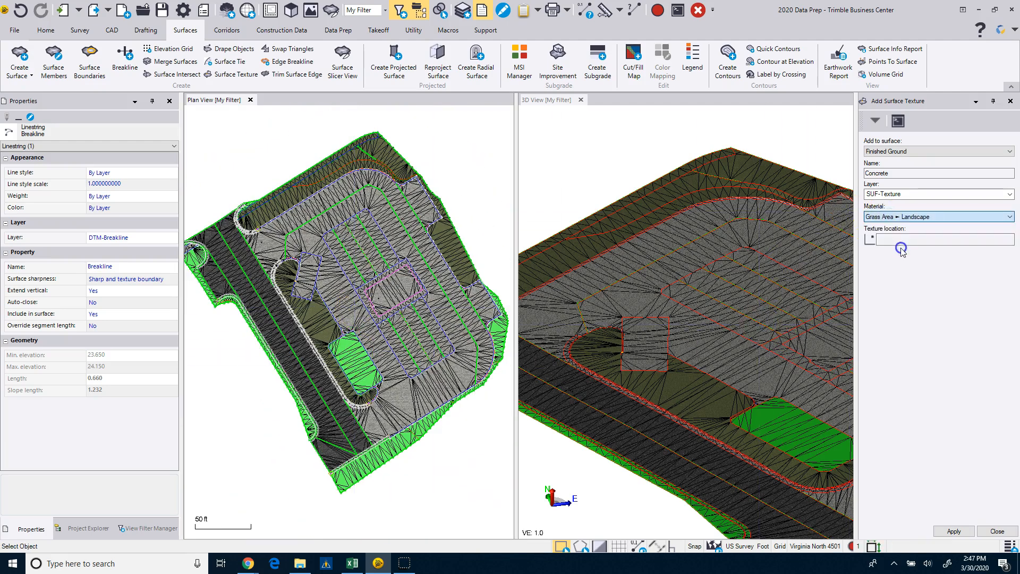
scroll(325, 340, up, 4)
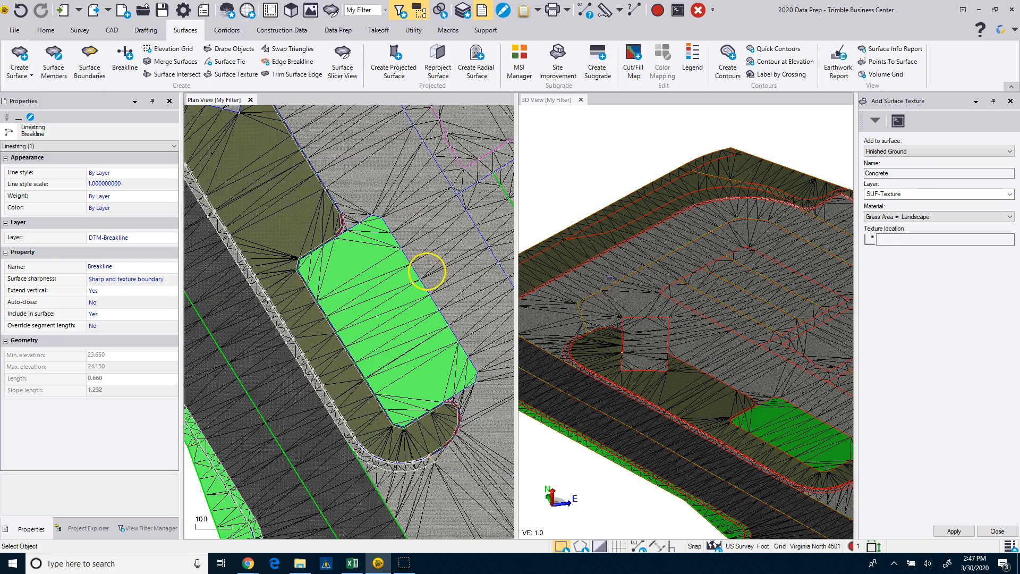
click(906, 238)
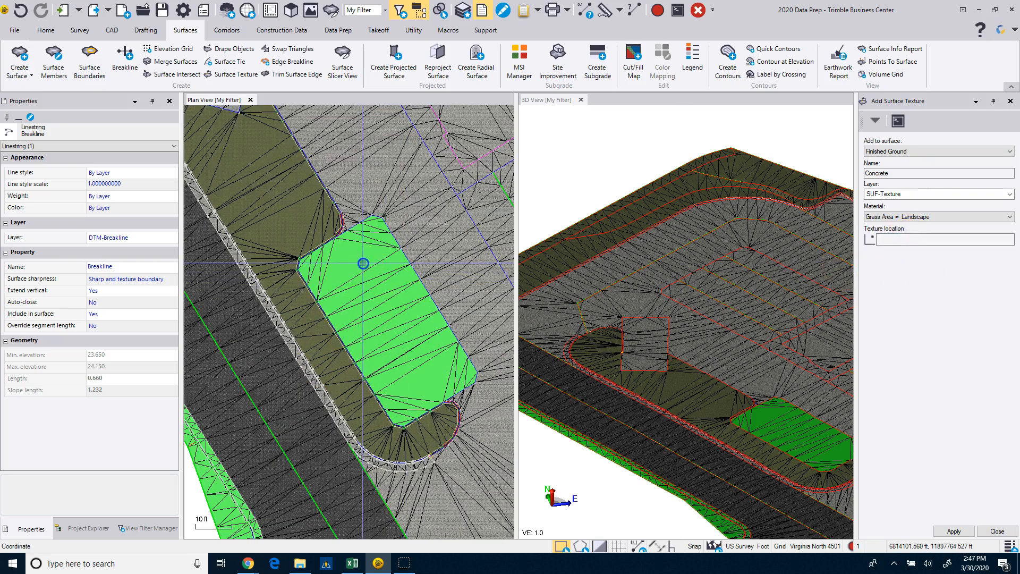
scroll(362, 263, down, 1)
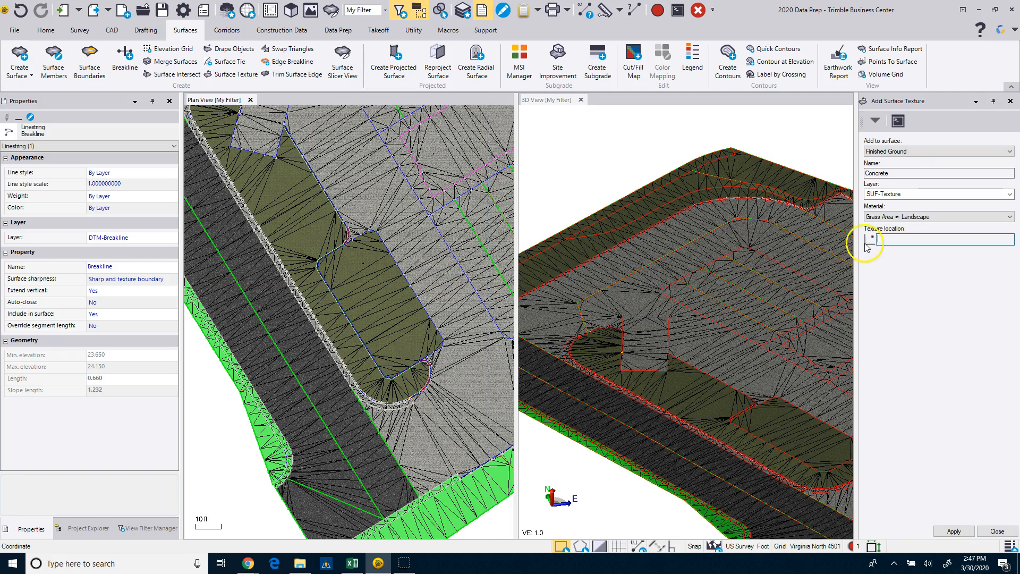
click(896, 217)
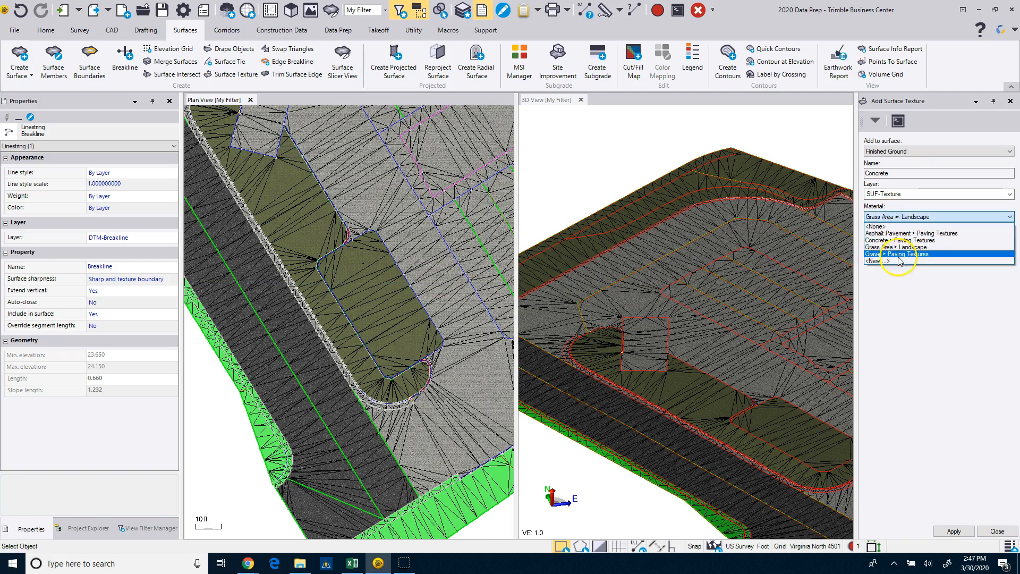
click(880, 351)
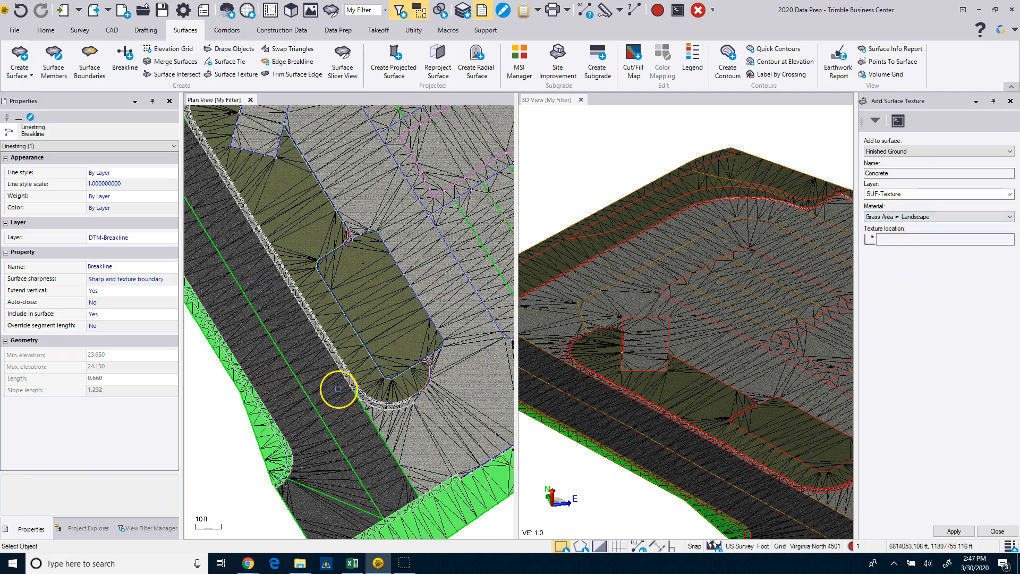
scroll(364, 285, up, 3)
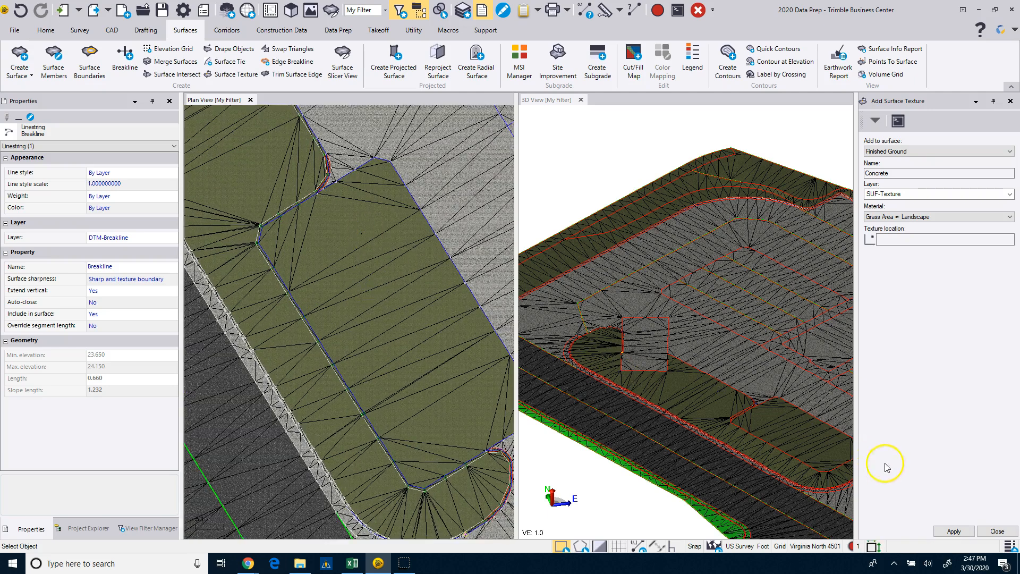
click(987, 532)
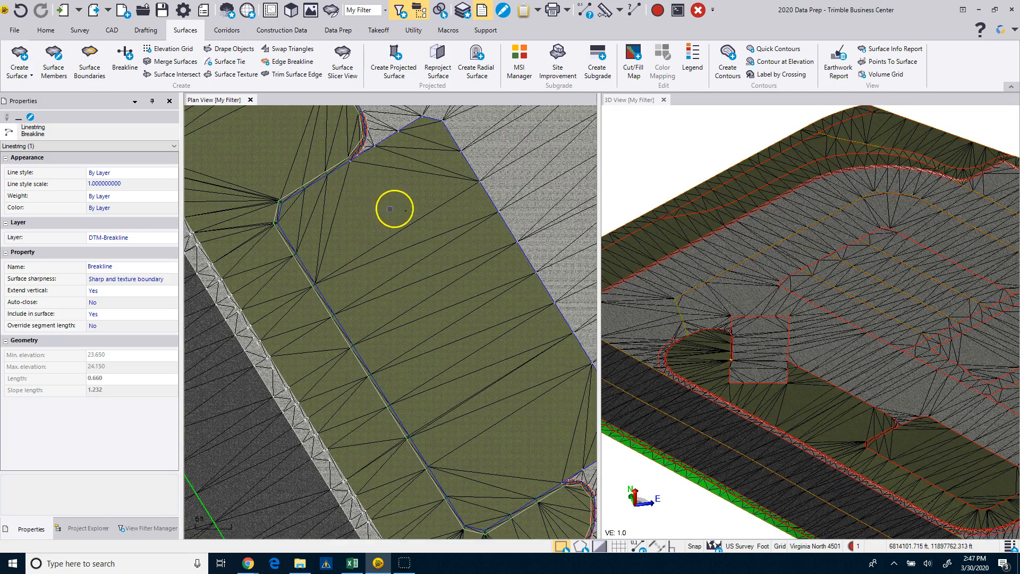
Change the material of the texture in the long island's rectangular area to Gravel from Paving Textures.
click(413, 218)
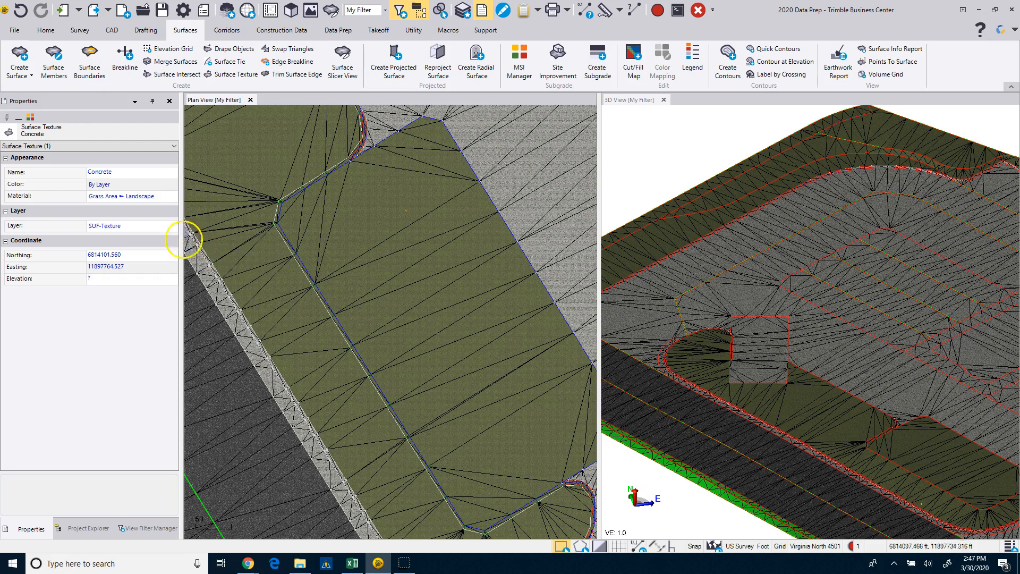
click(143, 196)
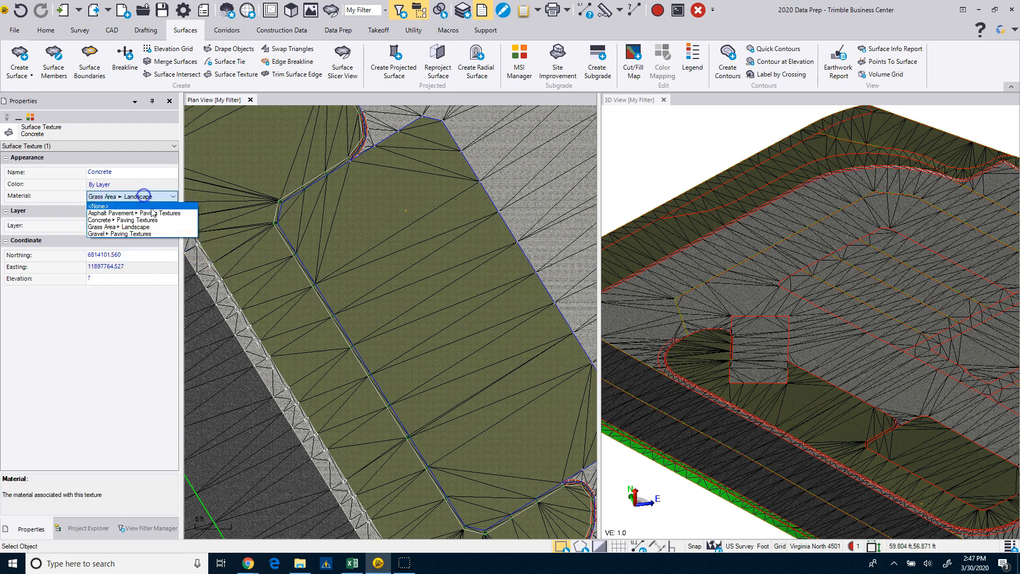
click(135, 234)
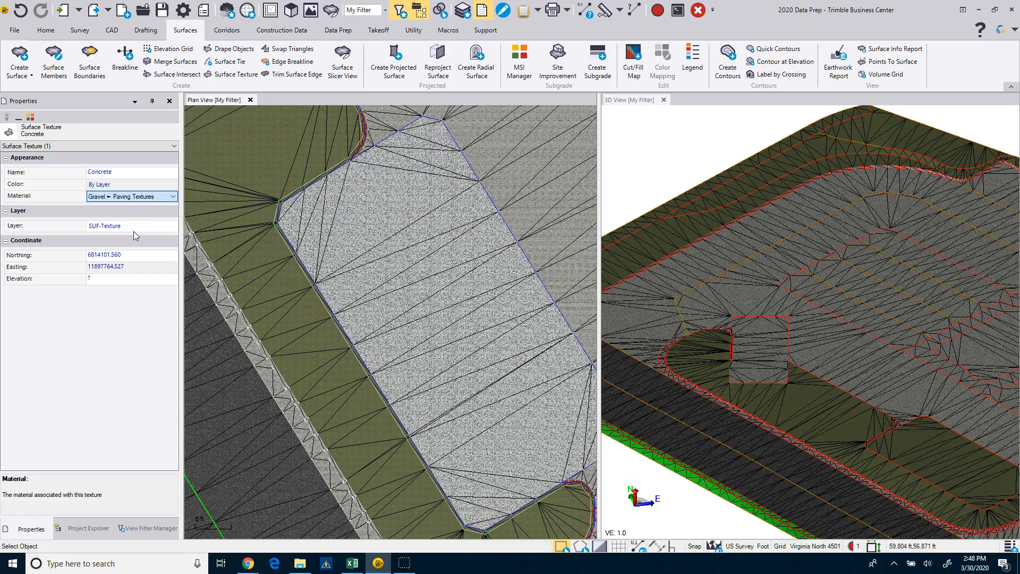
scroll(364, 272, down, 2)
scroll(275, 281, down, 2)
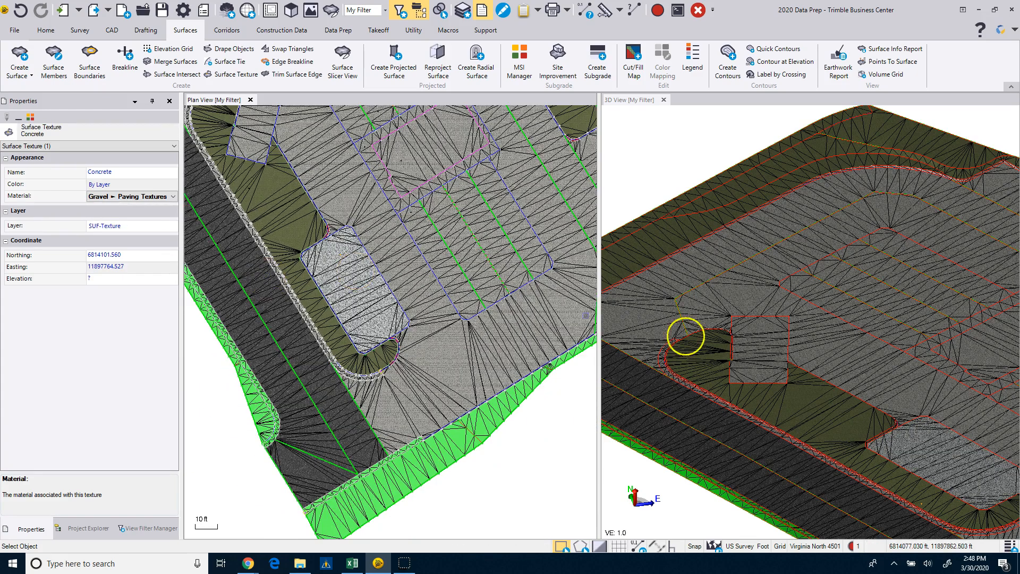
Add a Grass Area landscape texture to Finished Ground in the untextured strip along the site's southeast edge and close the texture command.
scroll(788, 376, down, 4)
middle_drag(786, 380, 744, 317)
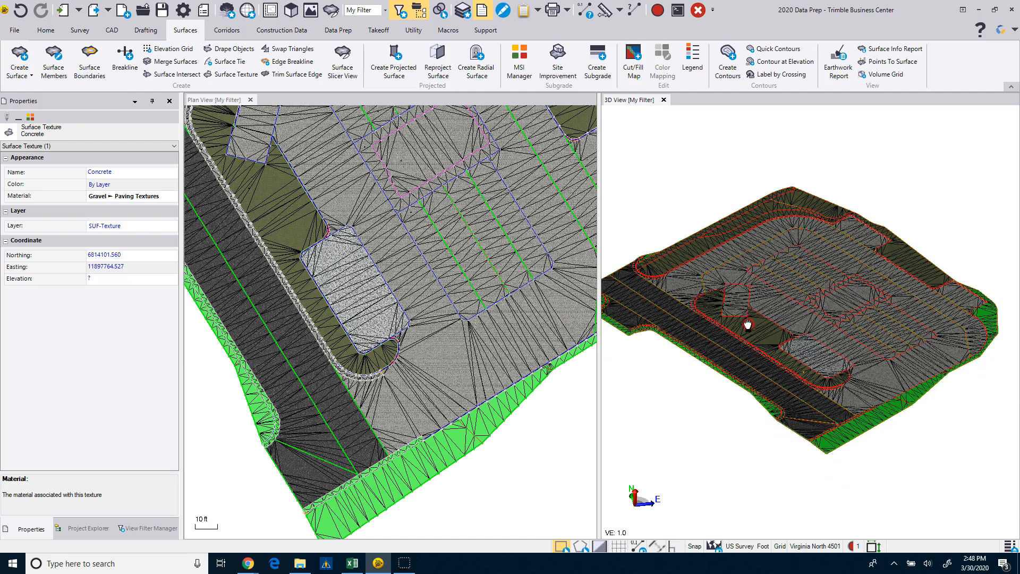
scroll(353, 353, down, 3)
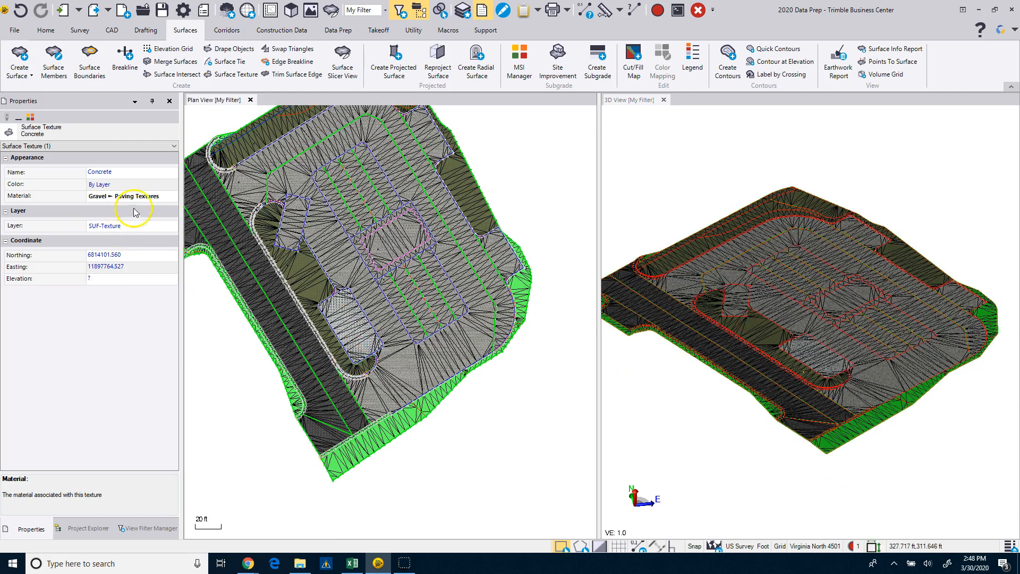
click(225, 75)
click(981, 215)
click(898, 243)
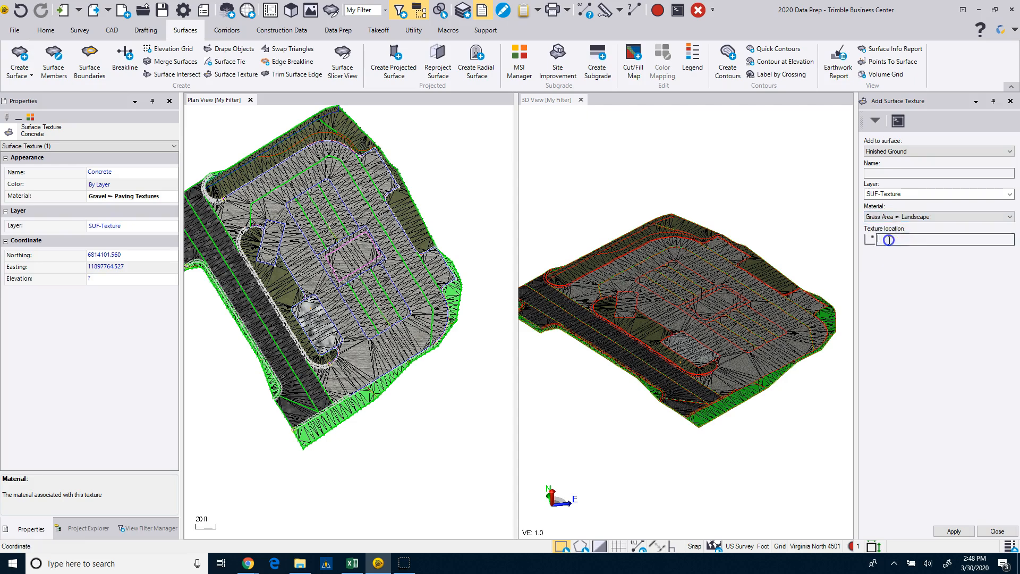
scroll(392, 339, up, 5)
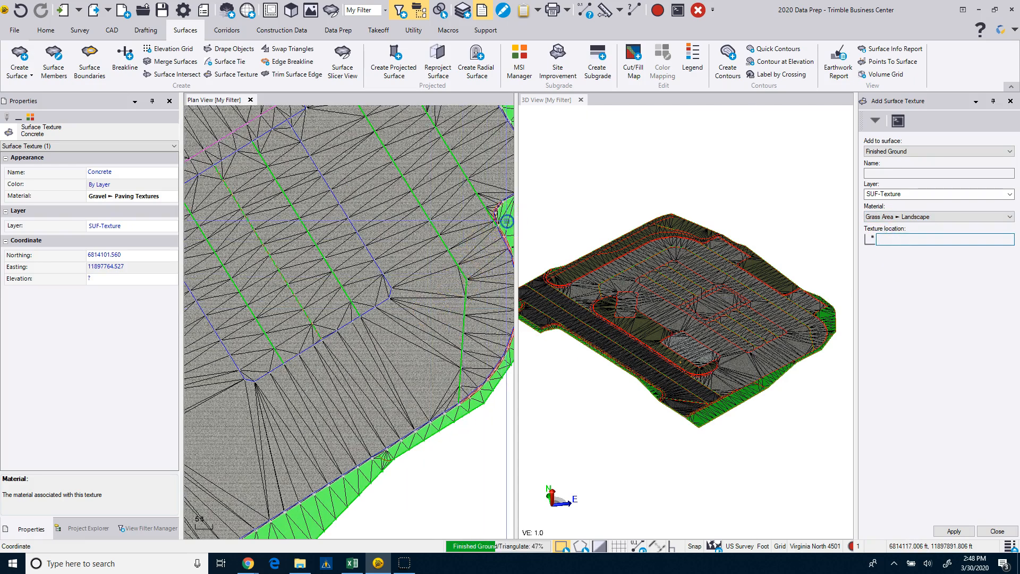
scroll(337, 365, down, 8)
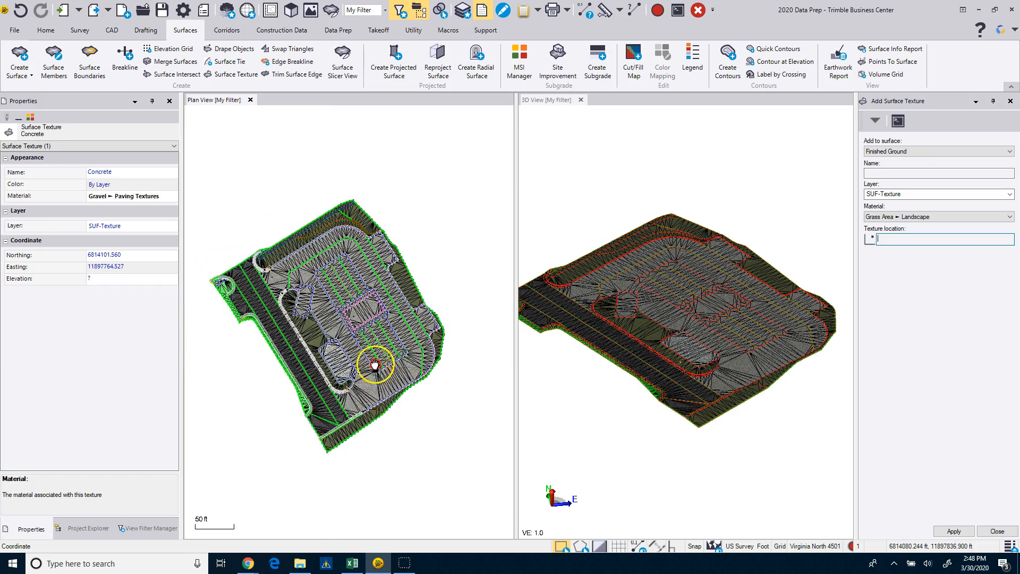
scroll(375, 365, up, 3)
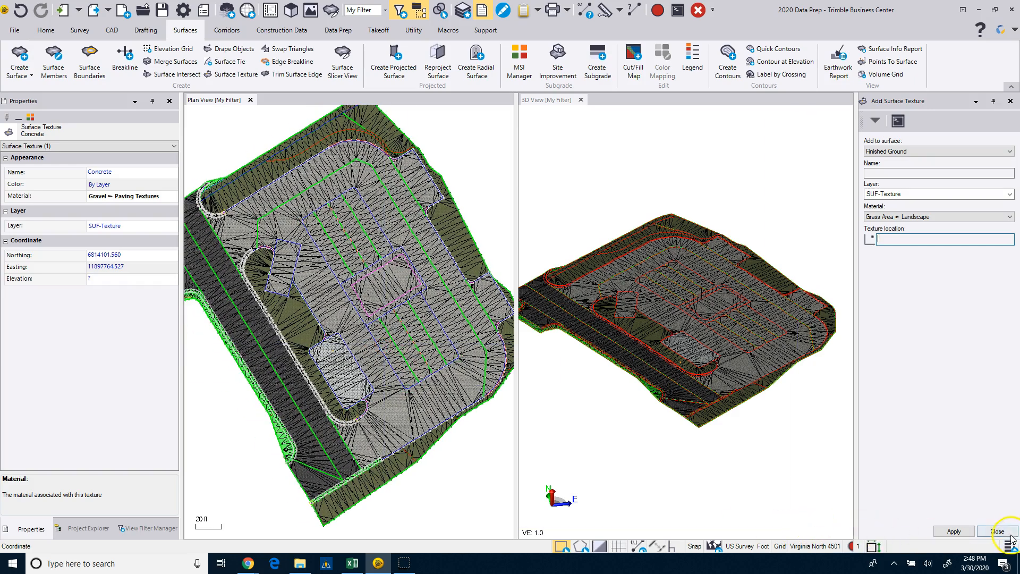
click(1009, 532)
Set the Finished Ground surface's wireframe, vertices, breaklines and drapelines to No in Plan View, and deselect the surface.
click(375, 294)
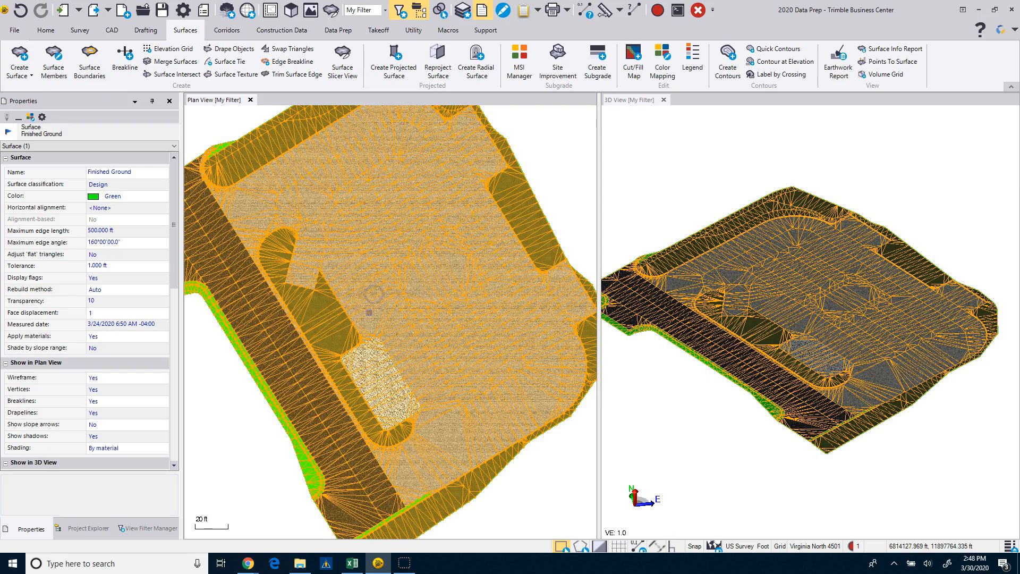
click(112, 378)
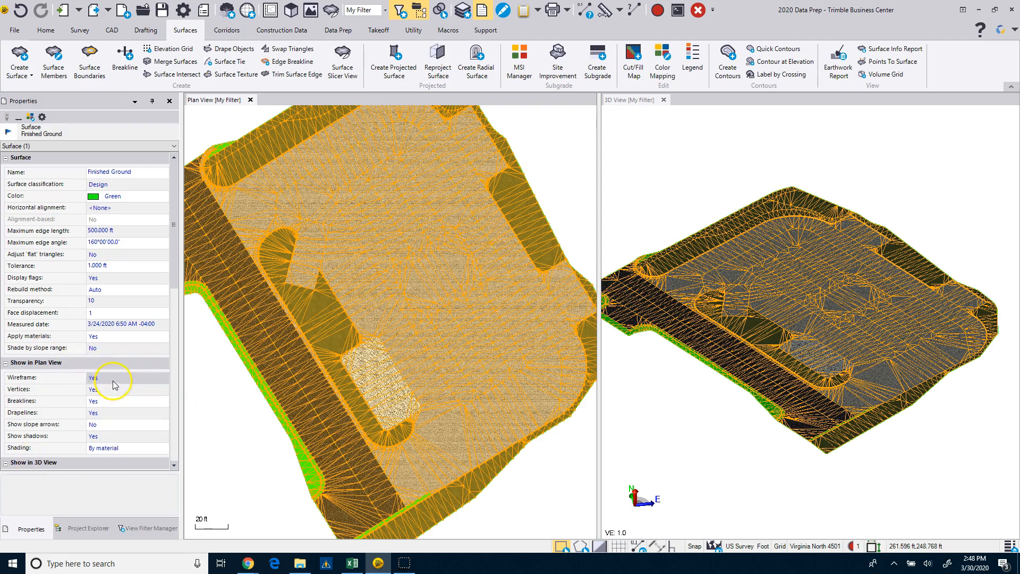
click(107, 394)
click(109, 390)
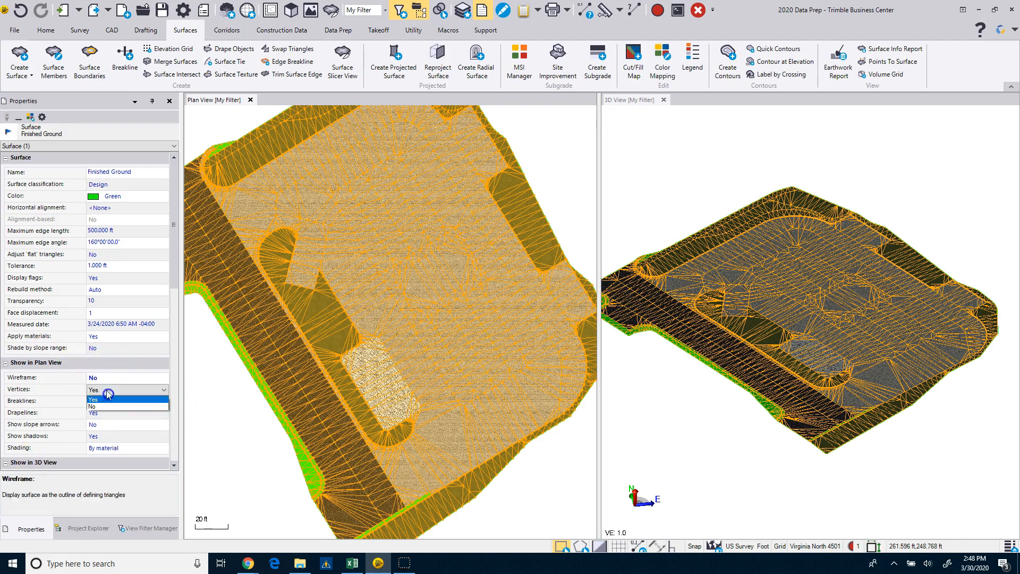
click(109, 406)
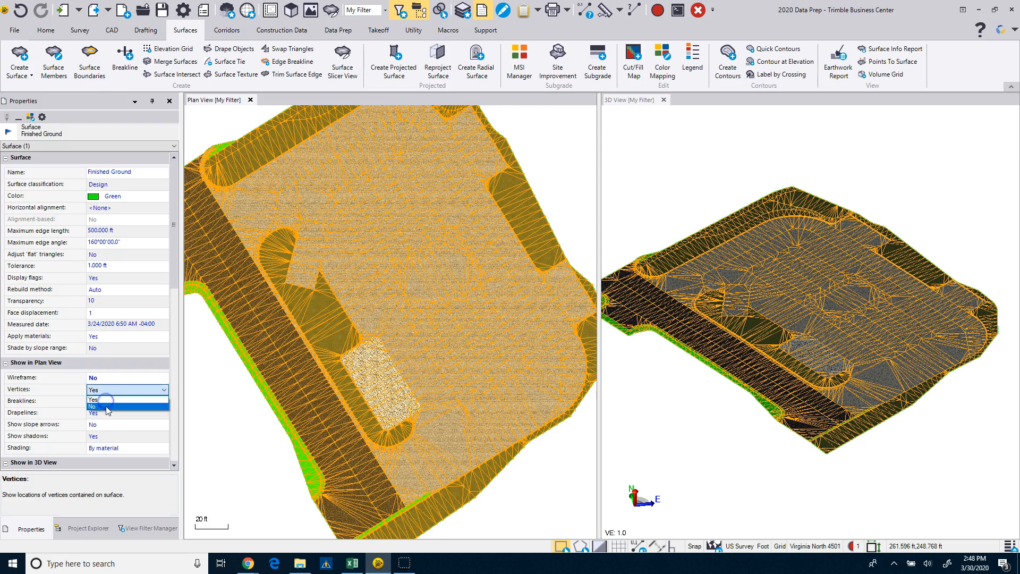
click(107, 407)
click(110, 422)
click(108, 414)
click(110, 433)
click(237, 432)
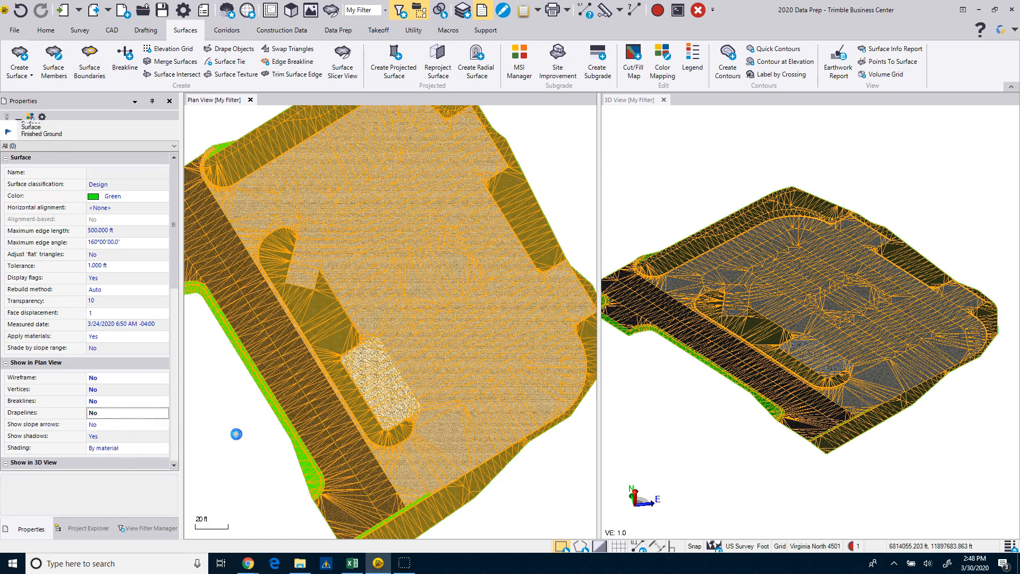
middle_drag(276, 410, 292, 406)
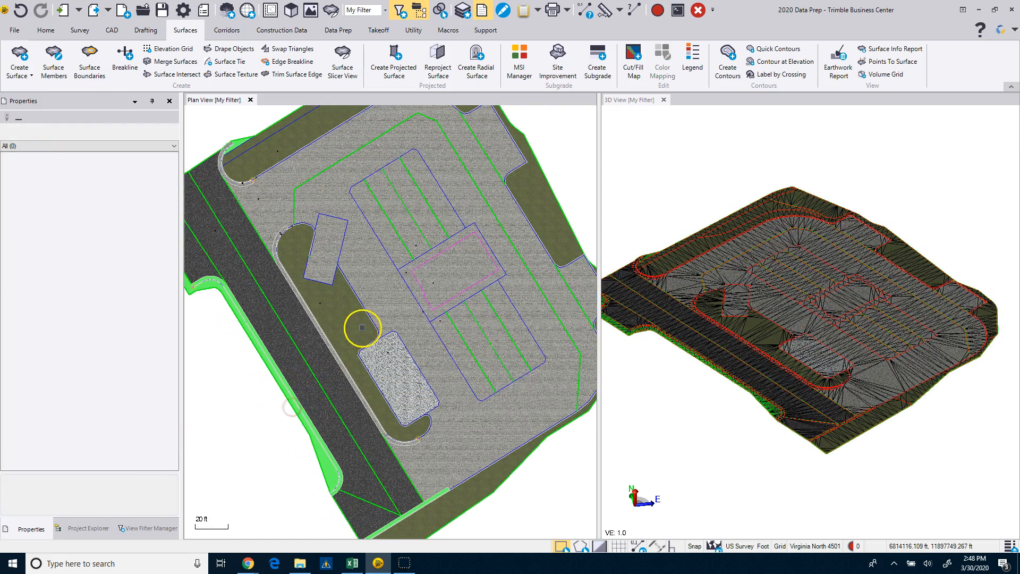
scroll(362, 328, down, 2)
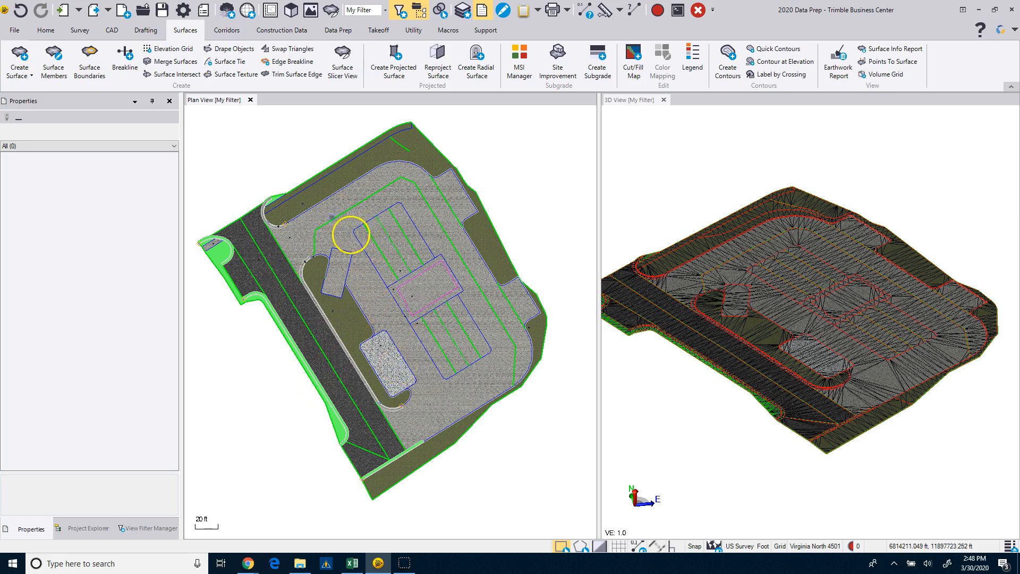
Examine the shading color and texture settings of the Grass Area landscape material in the Material and Site Improvement Manager, and close it.
click(519, 57)
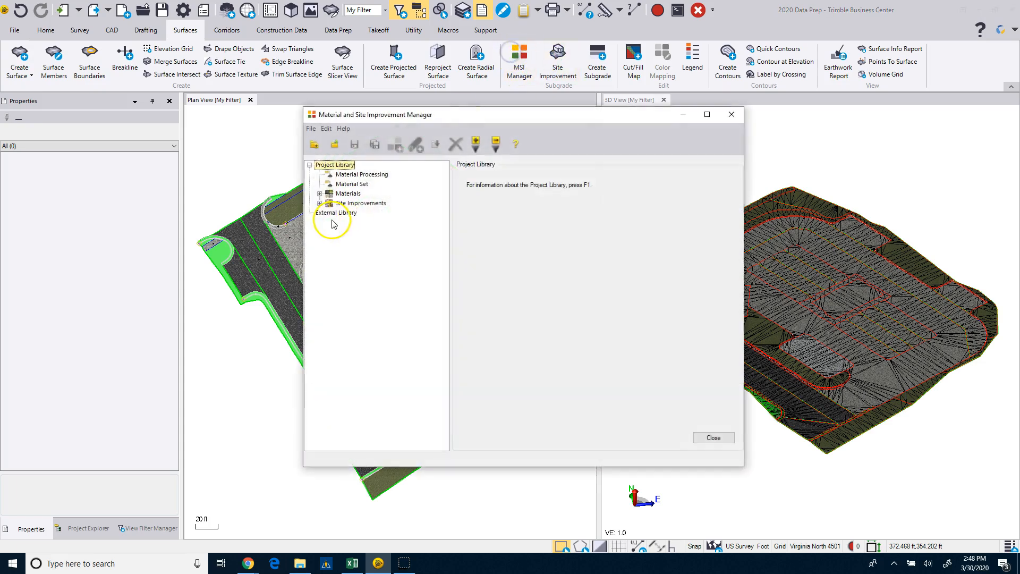
click(320, 193)
click(329, 223)
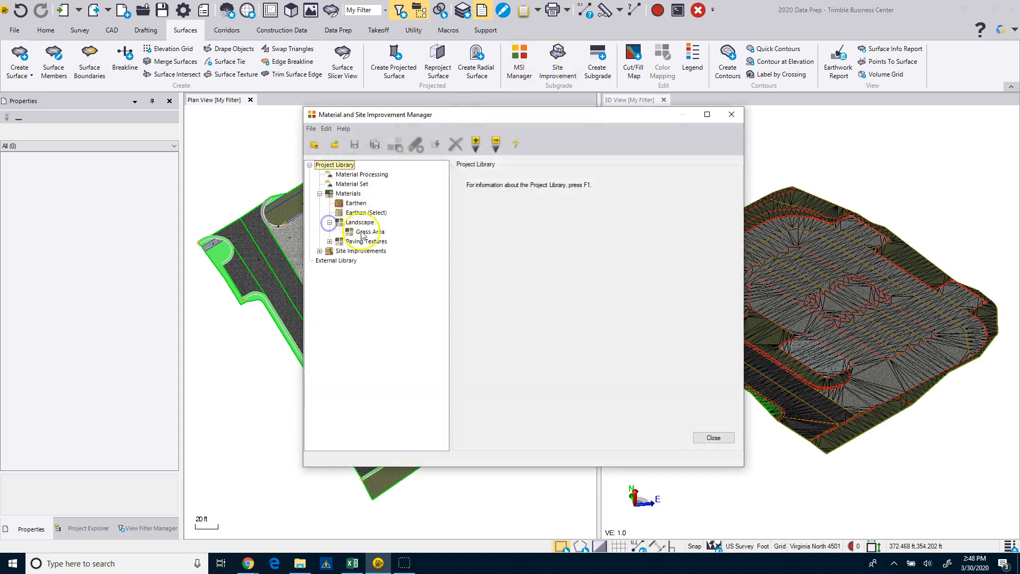
click(370, 231)
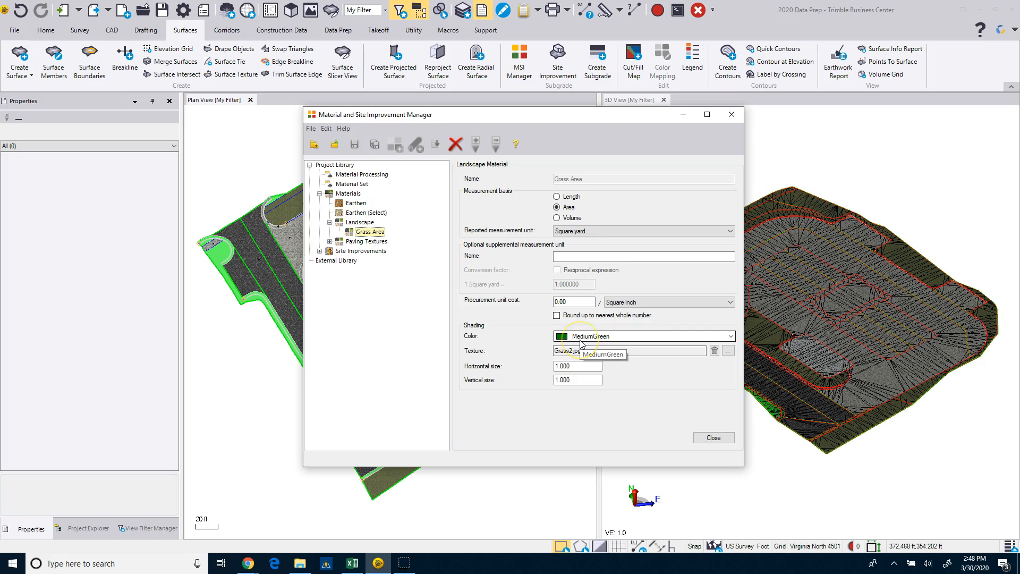
click(698, 437)
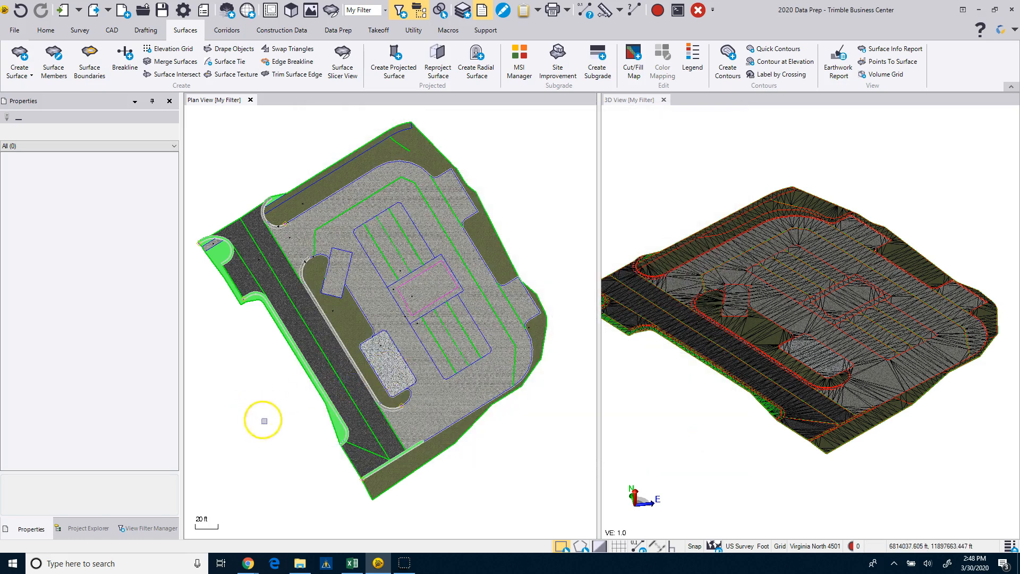
click(405, 563)
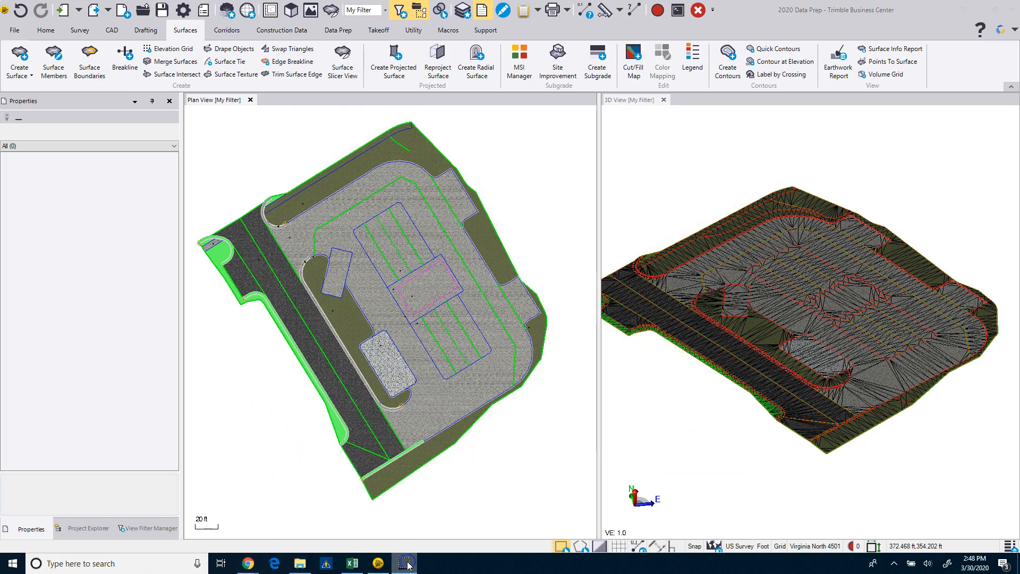